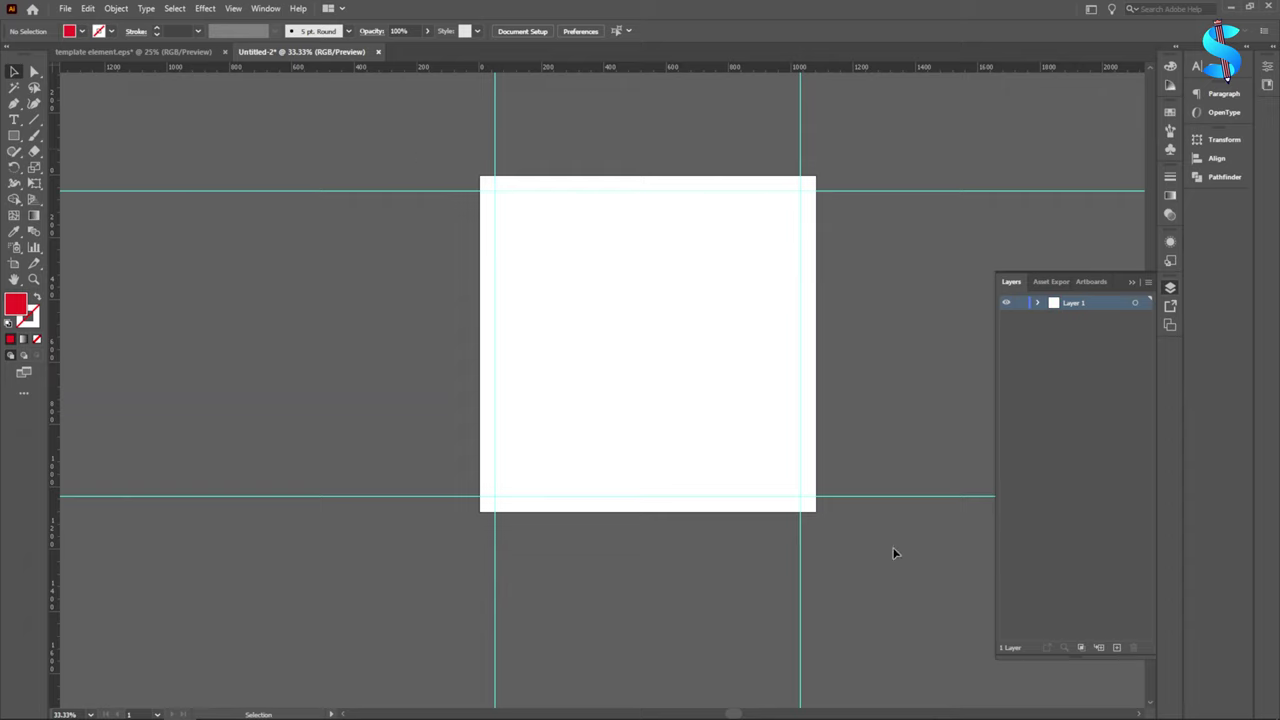
Step: Add a second layer and bring the swatches, 45% OFF badge and both photos from template element.eps beside the artboard
key("slash")
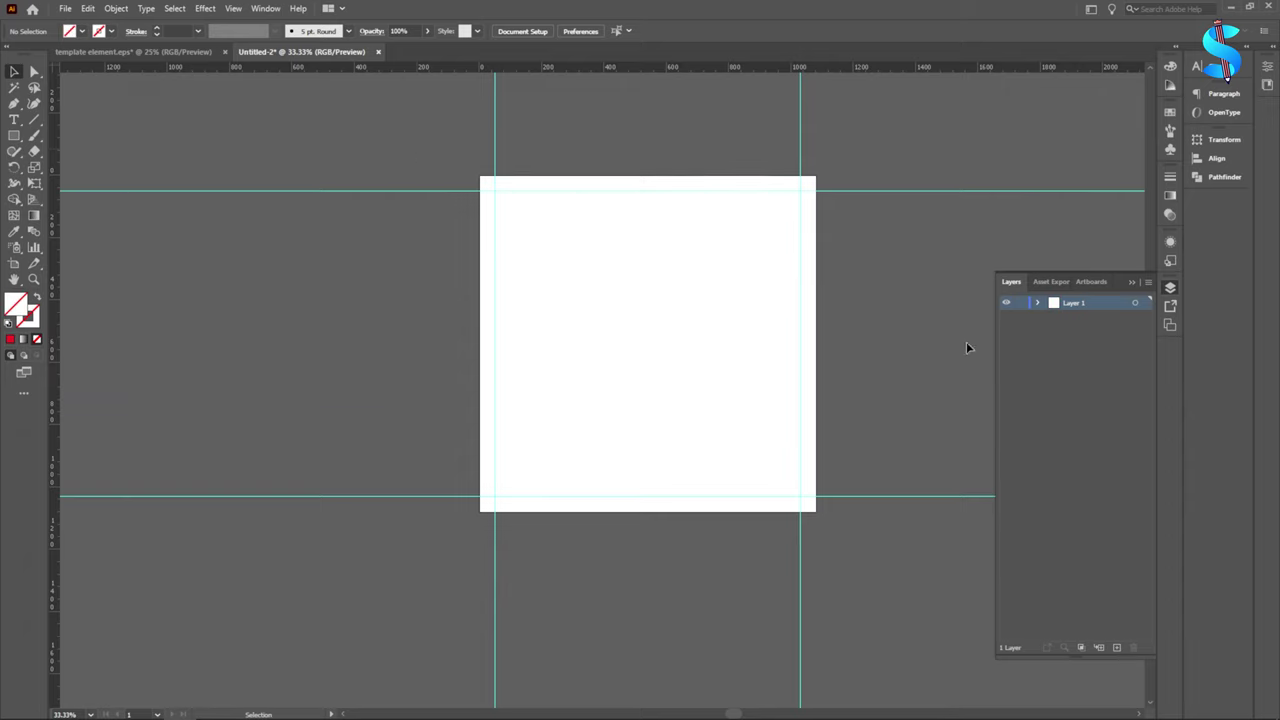
left_click(1117, 648)
left_click(128, 52)
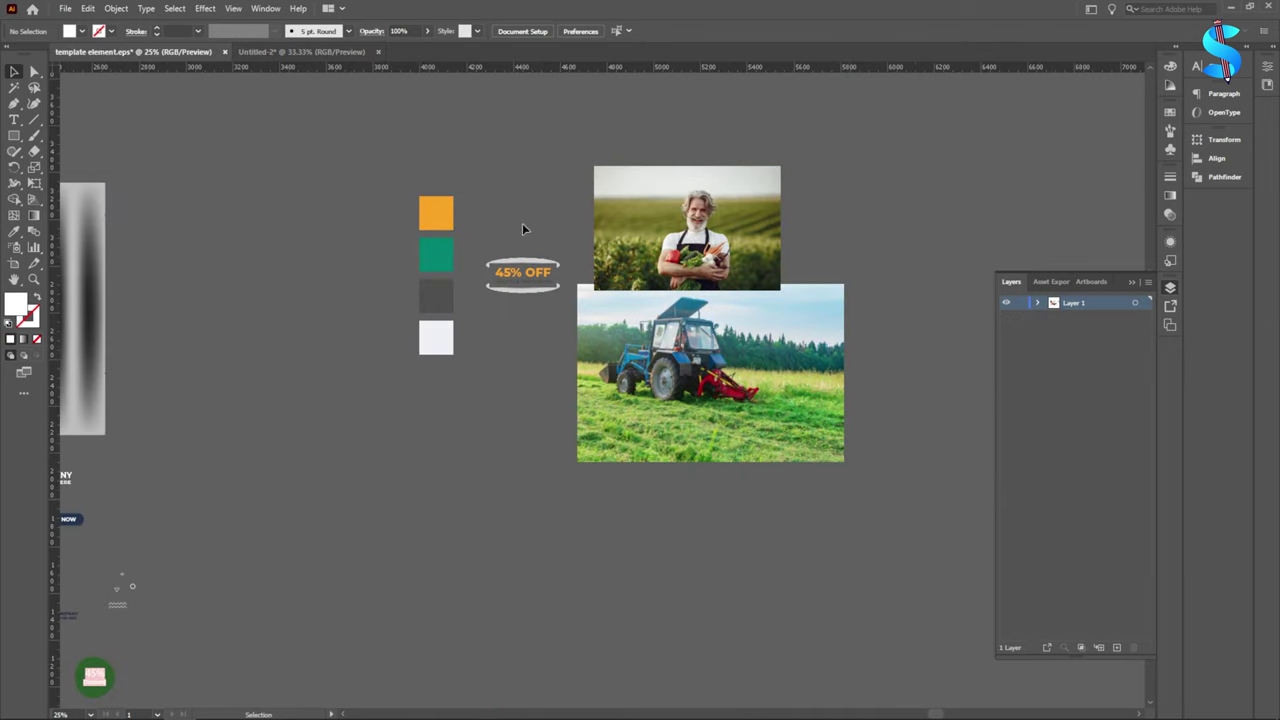
key("ctrl+a")
left_click_drag(522, 268, 297, 62)
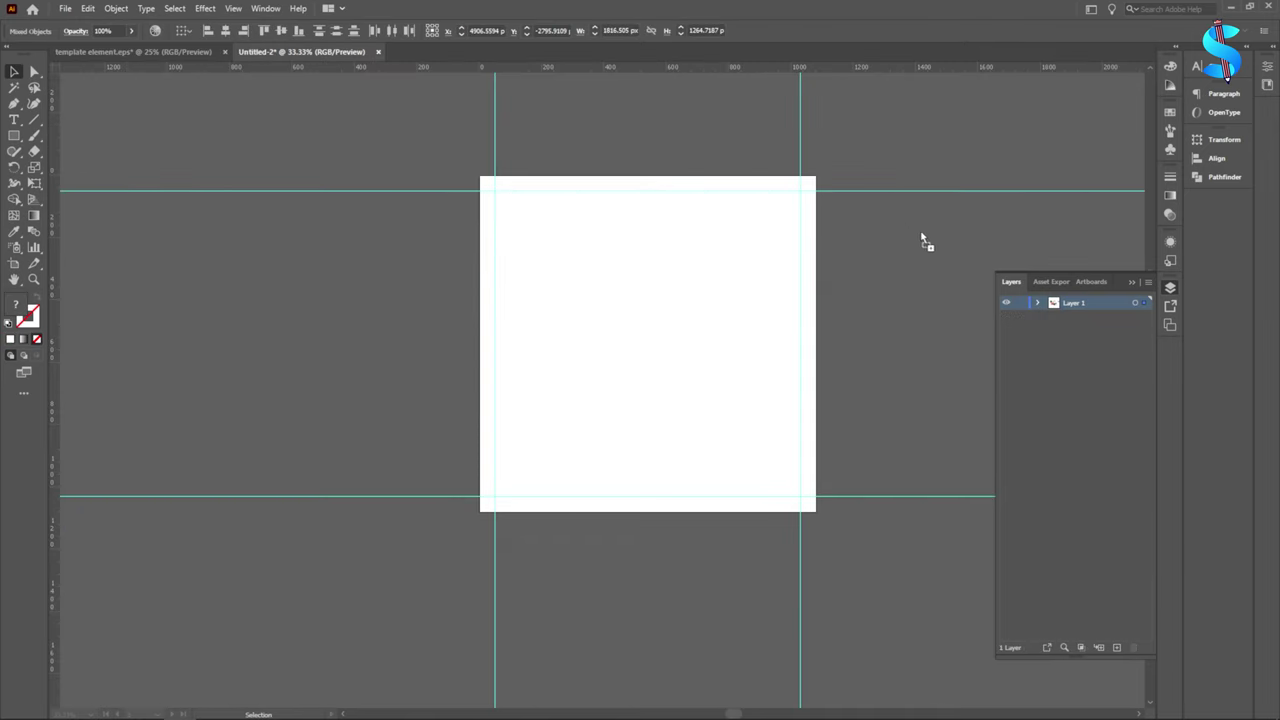
left_click_drag(921, 238, 920, 239)
key("ctrl+minus")
key("ctrl+minus")
key("ctrl+minus")
left_click_drag(769, 248, 916, 251)
left_click(958, 280)
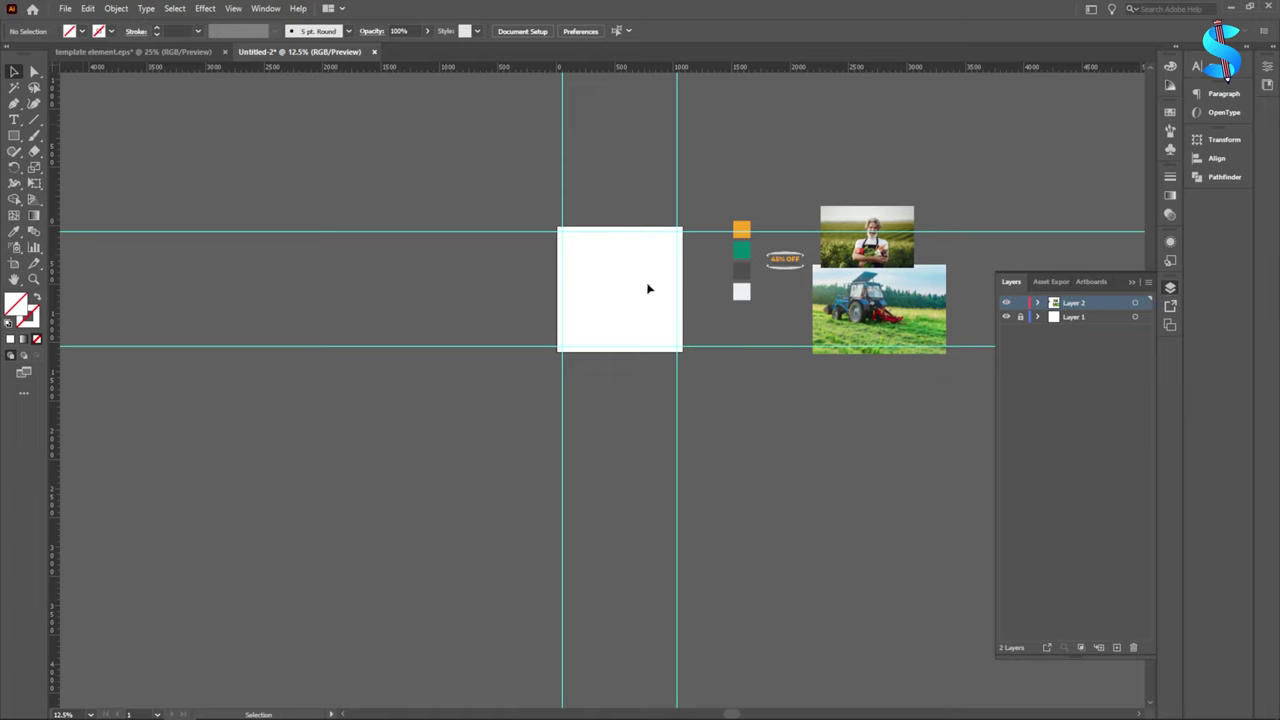
Step: Draw a closed Pen shape over the artboard's upper half with a wavy lower edge and straight sides extending beyond the artboard
scroll(952, 291, "up", 1)
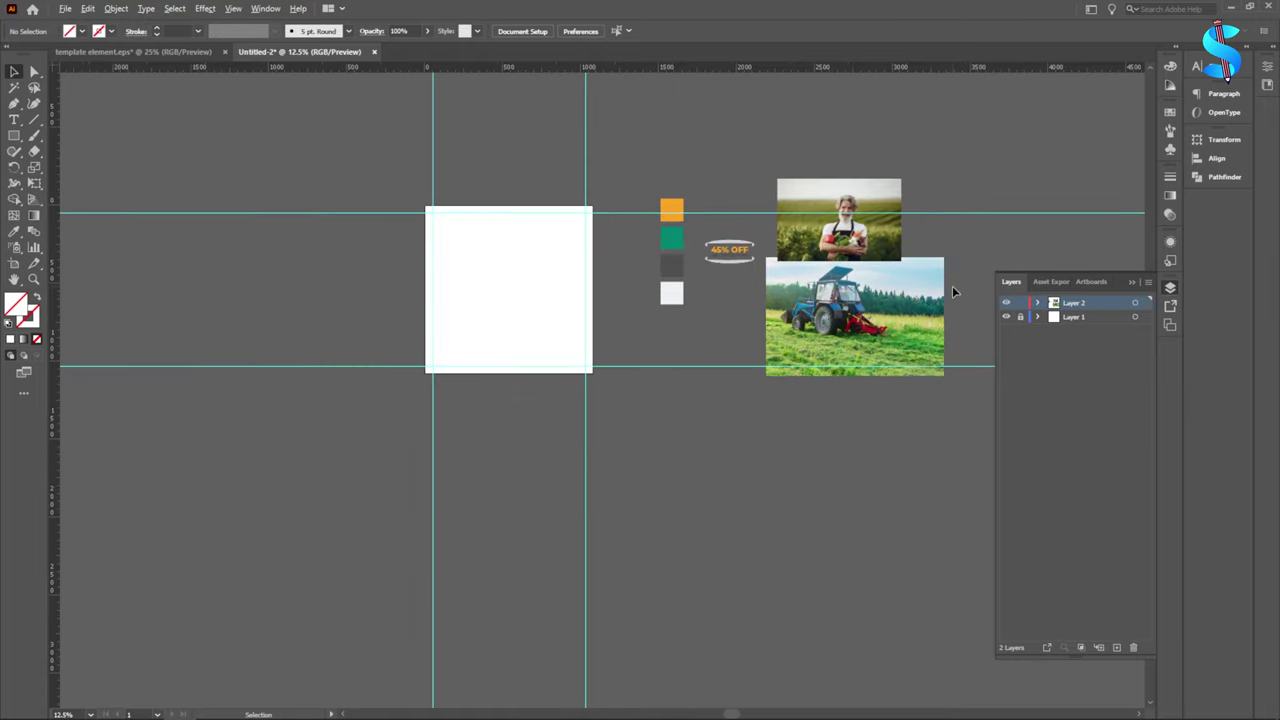
left_click(14, 104)
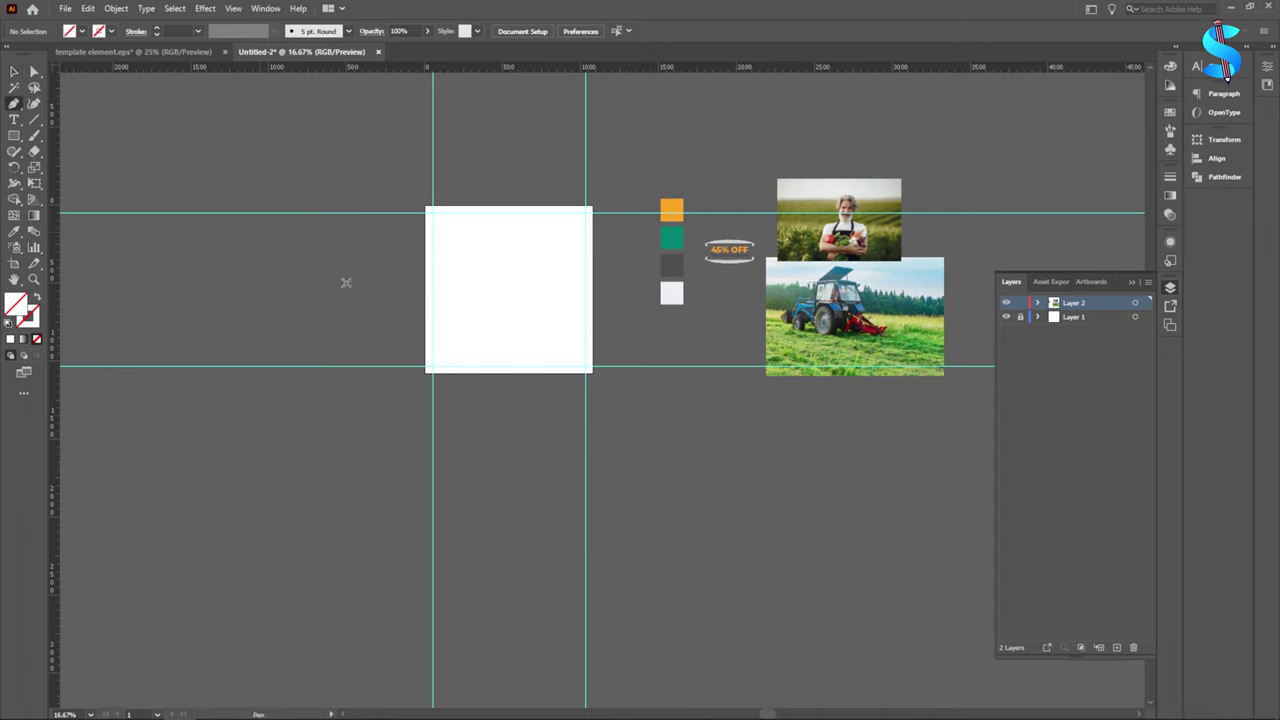
left_click(410, 270)
left_click_drag(493, 278, 545, 254)
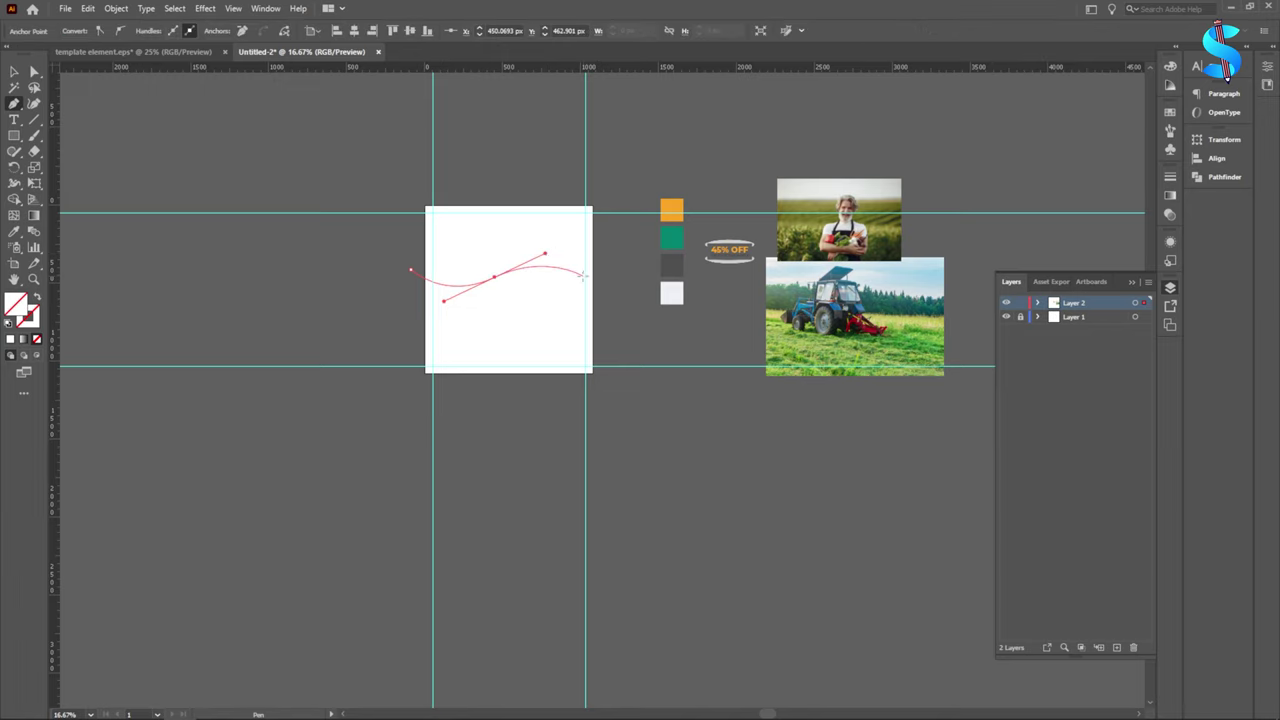
left_click_drag(603, 300, 623, 376)
left_click(614, 187)
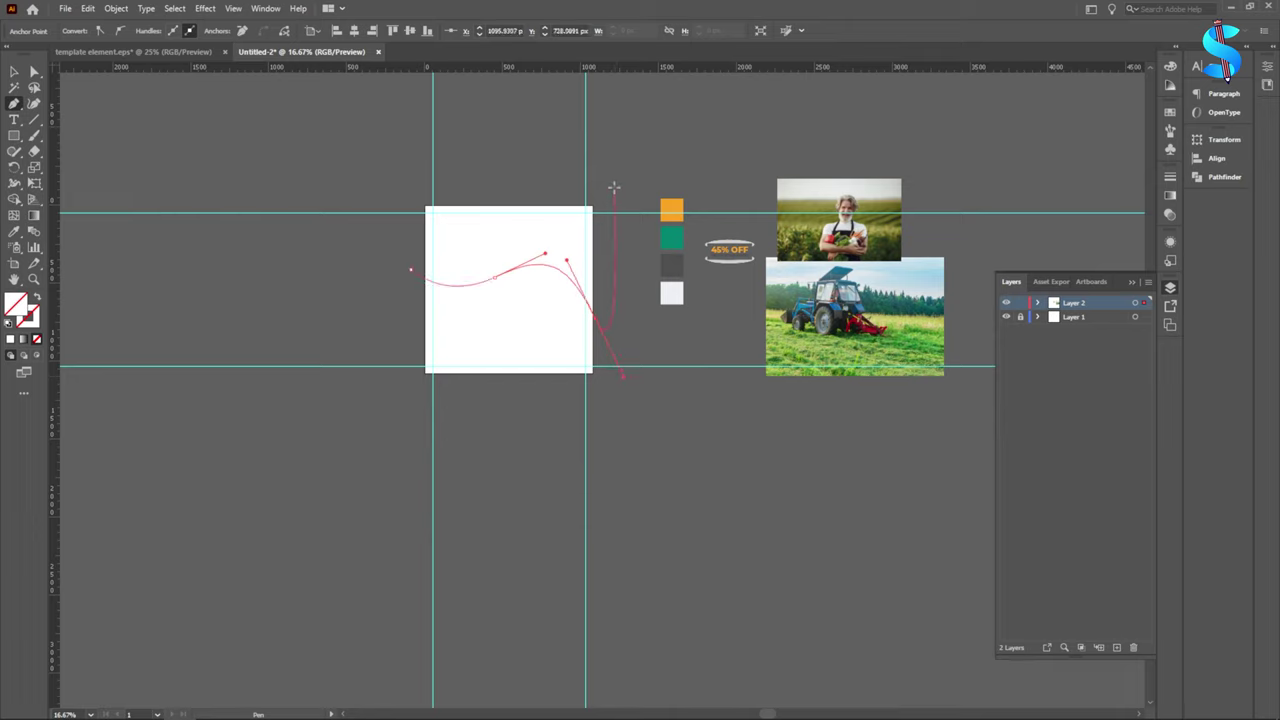
left_click(329, 163)
left_click_drag(411, 270, 444, 300)
Step: Fill the wavy shape with the green swatch colour using the Eyedropper
key("i")
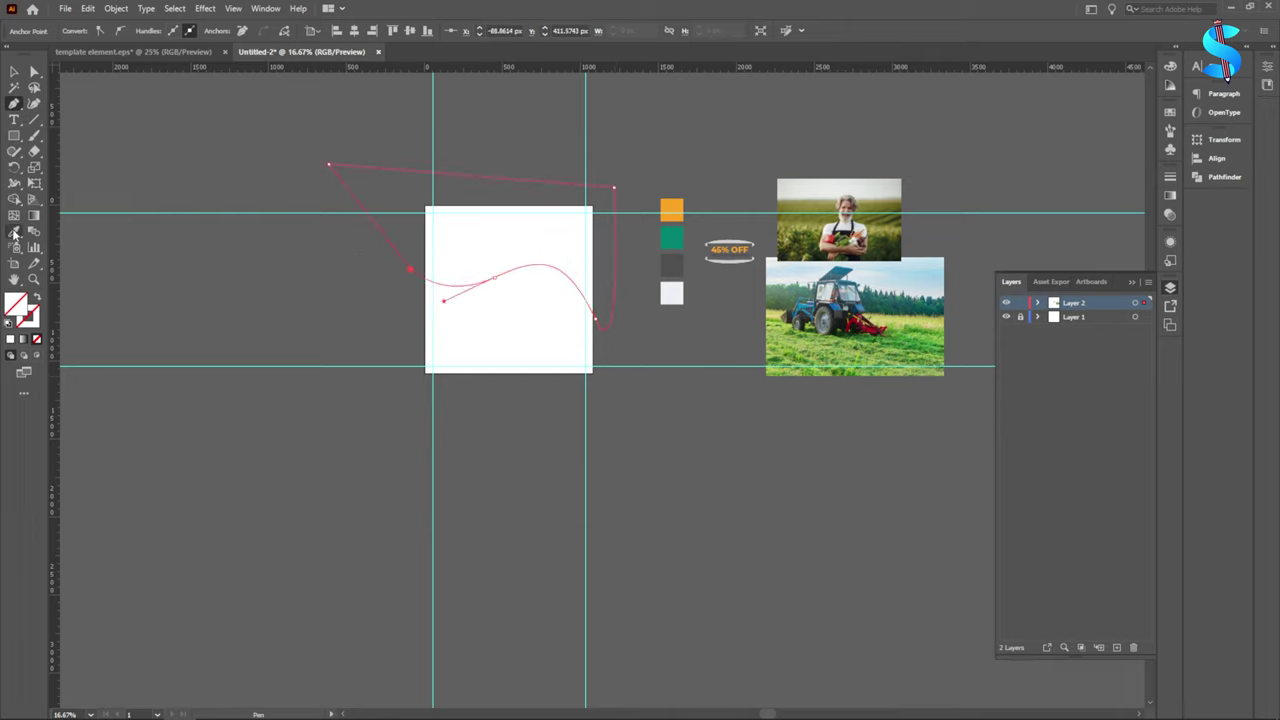
left_click(675, 243)
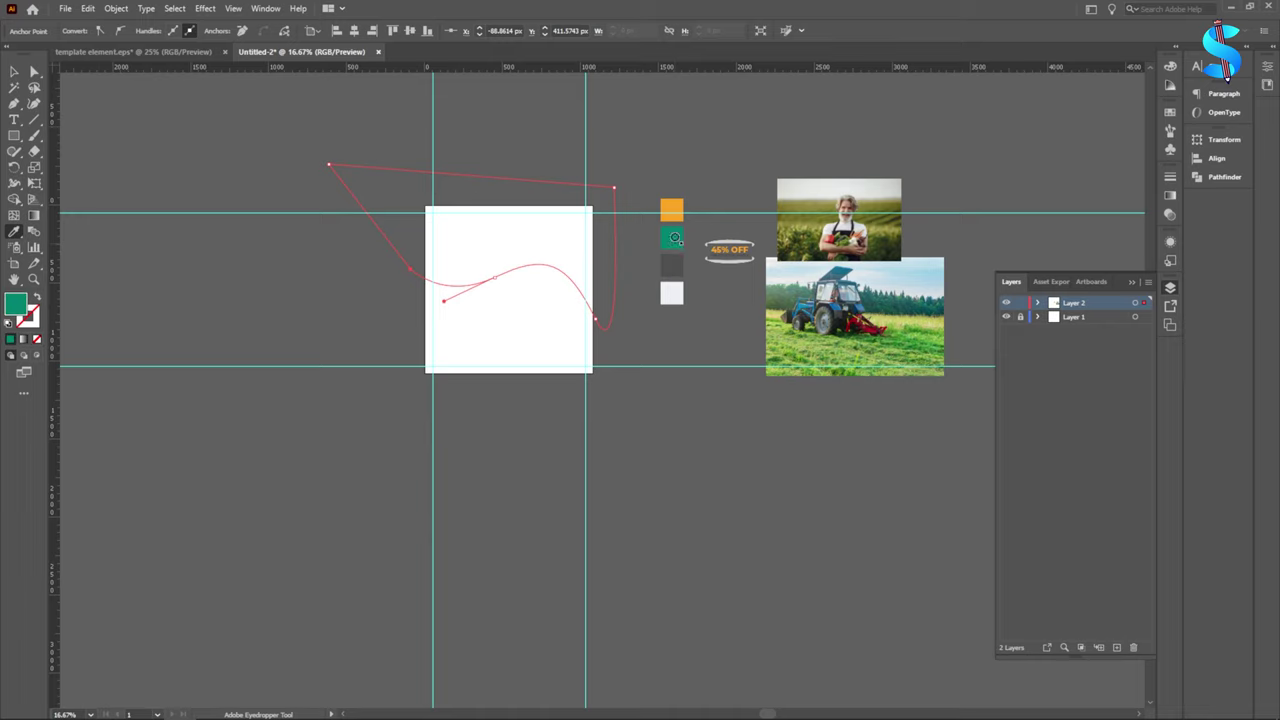
left_click(14, 71)
left_click(116, 143)
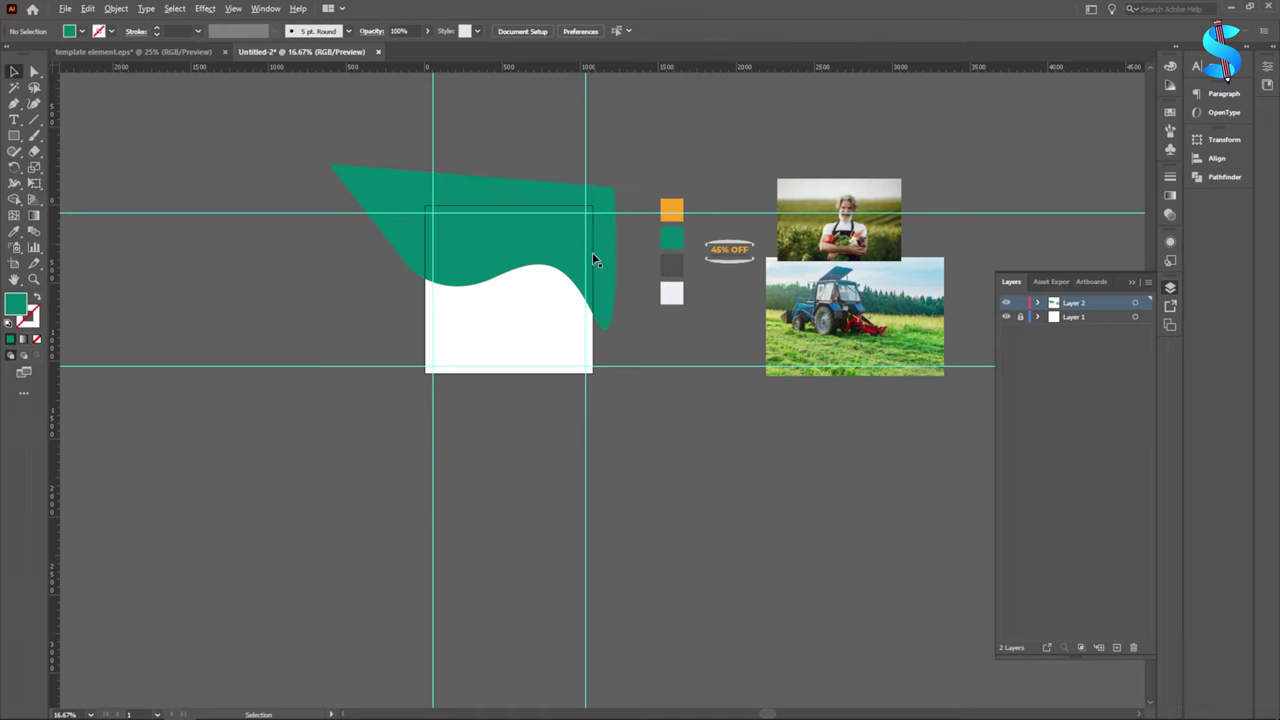
Step: Create an offset path of 15 px around the green wavy shape
scroll(555, 255, "up", 2)
left_click(494, 240)
left_click(116, 8)
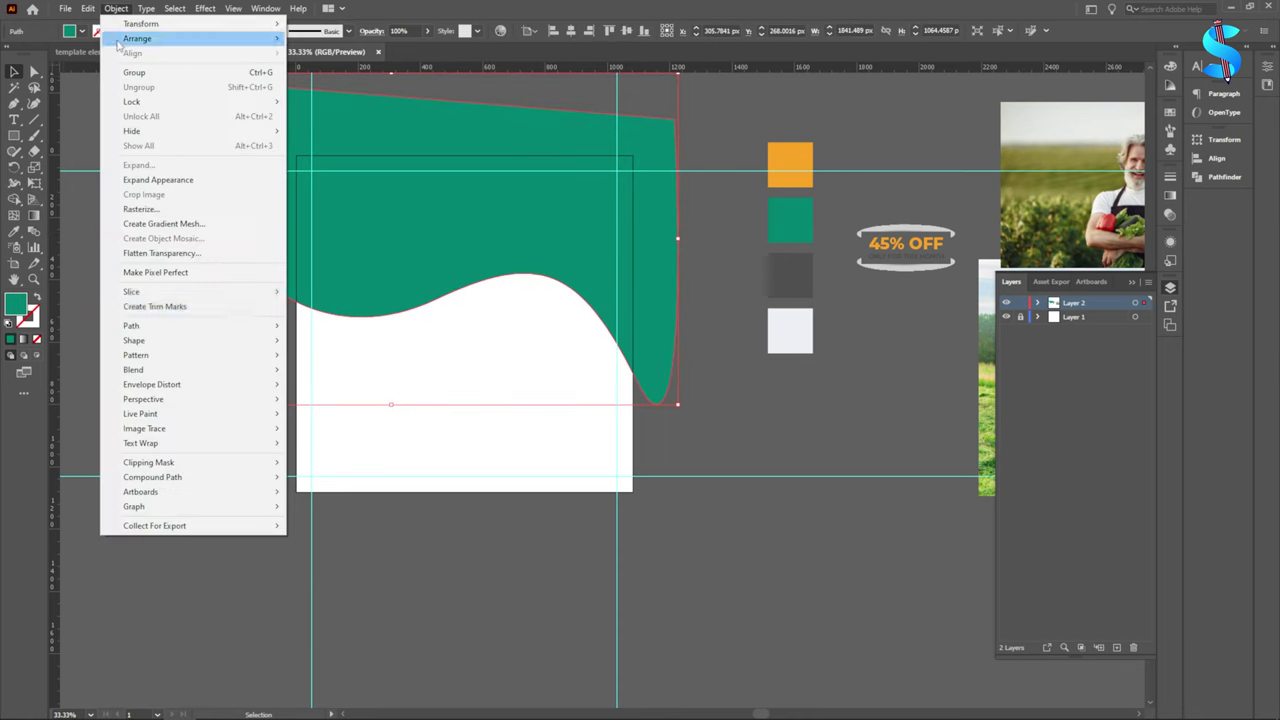
mouse_move(140, 325)
left_click(338, 370)
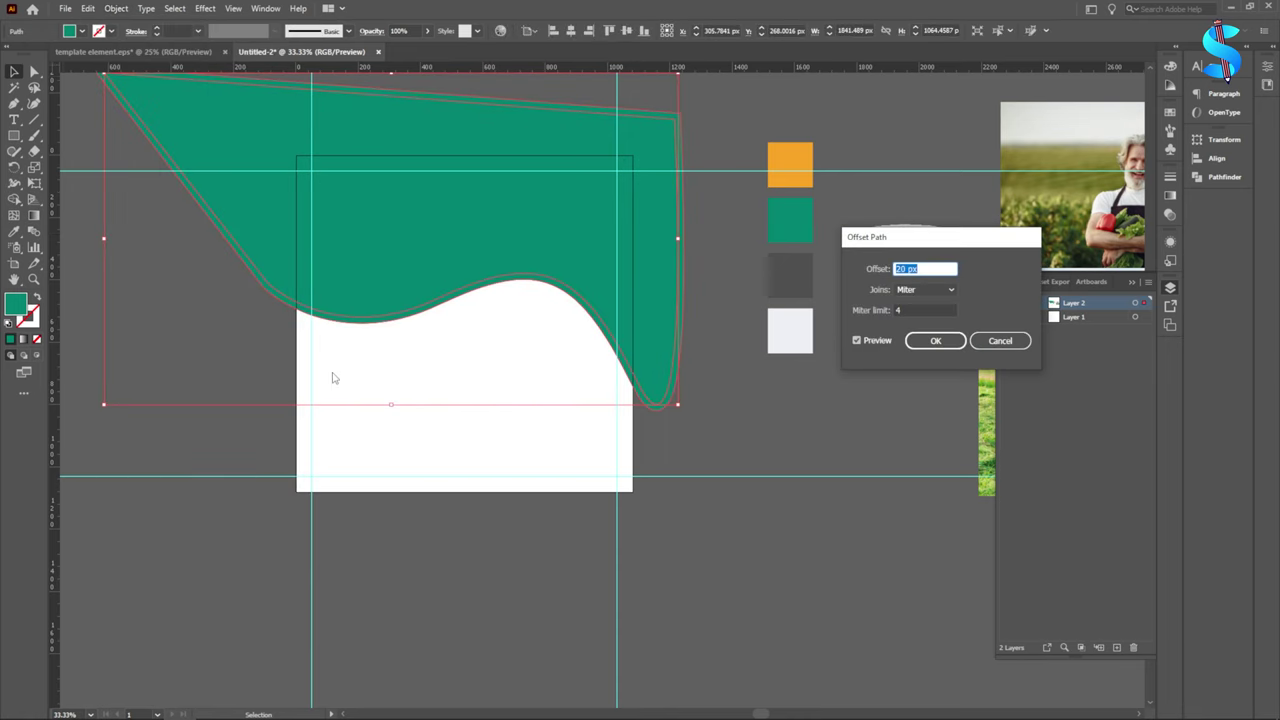
type("15")
left_click(936, 341)
Step: Fill the offset shape with white sampled from the artboard
key("i")
left_click(455, 461)
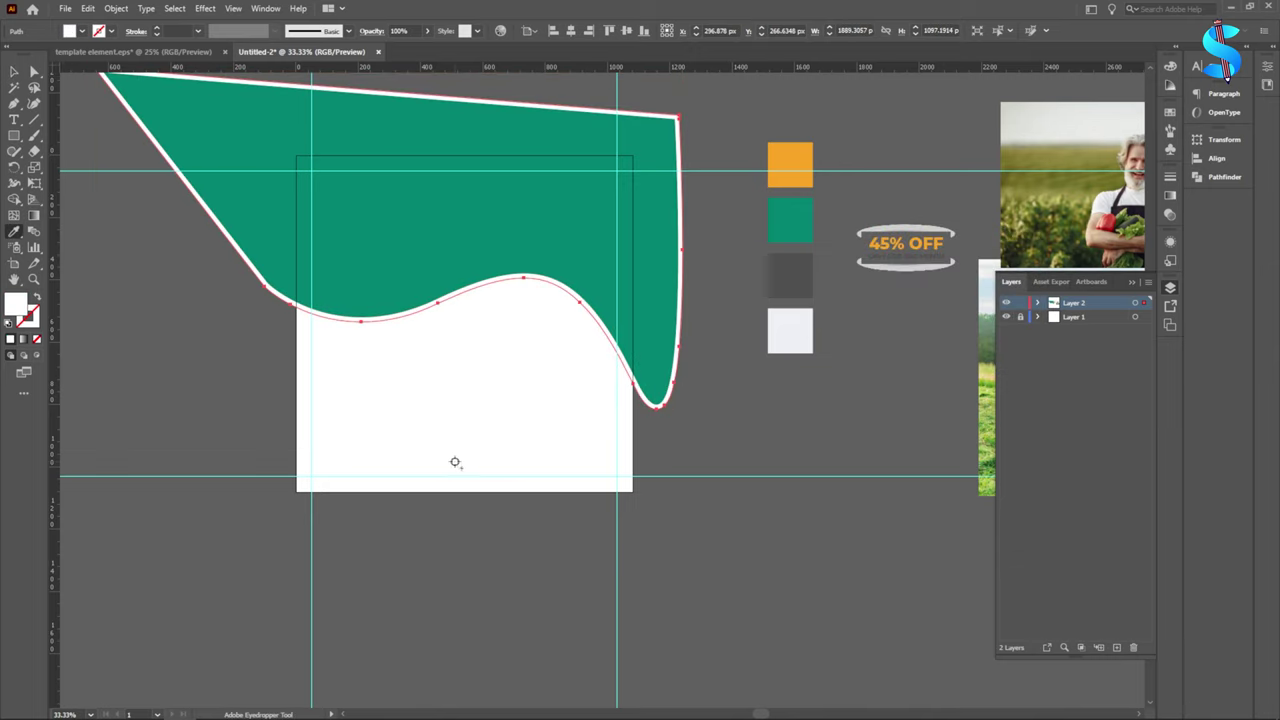
left_click(13, 71)
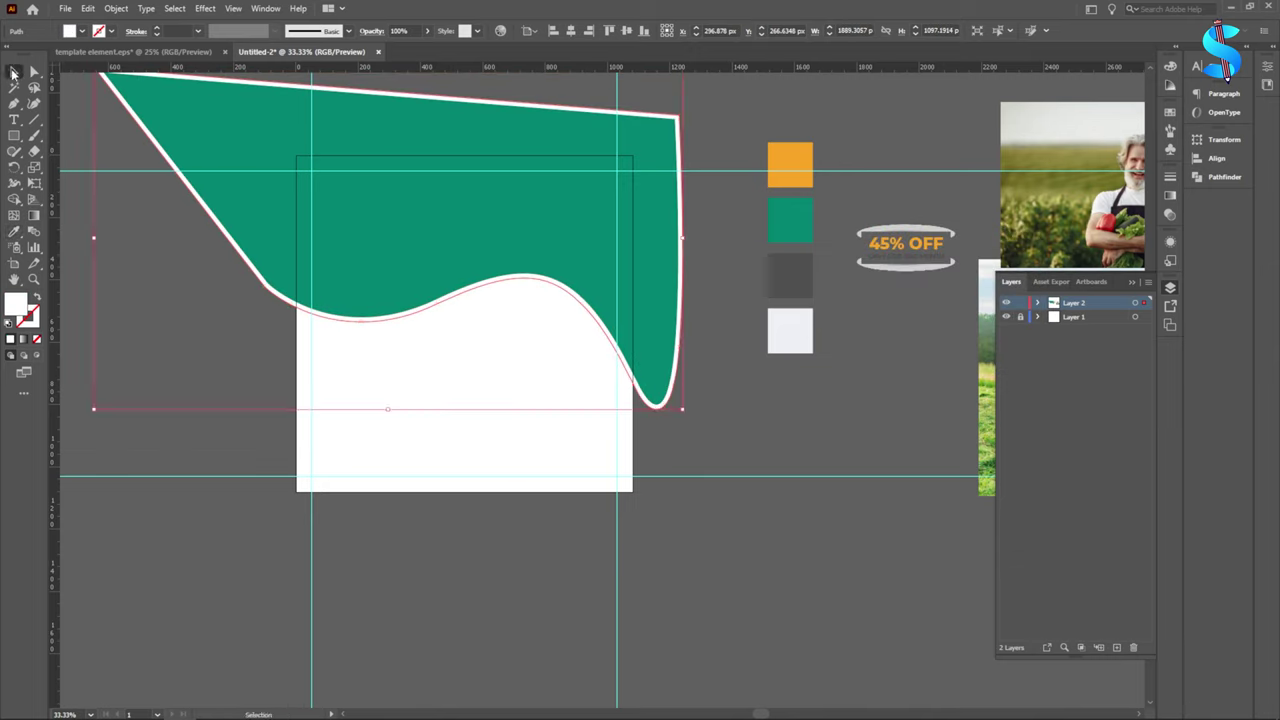
left_click(127, 476)
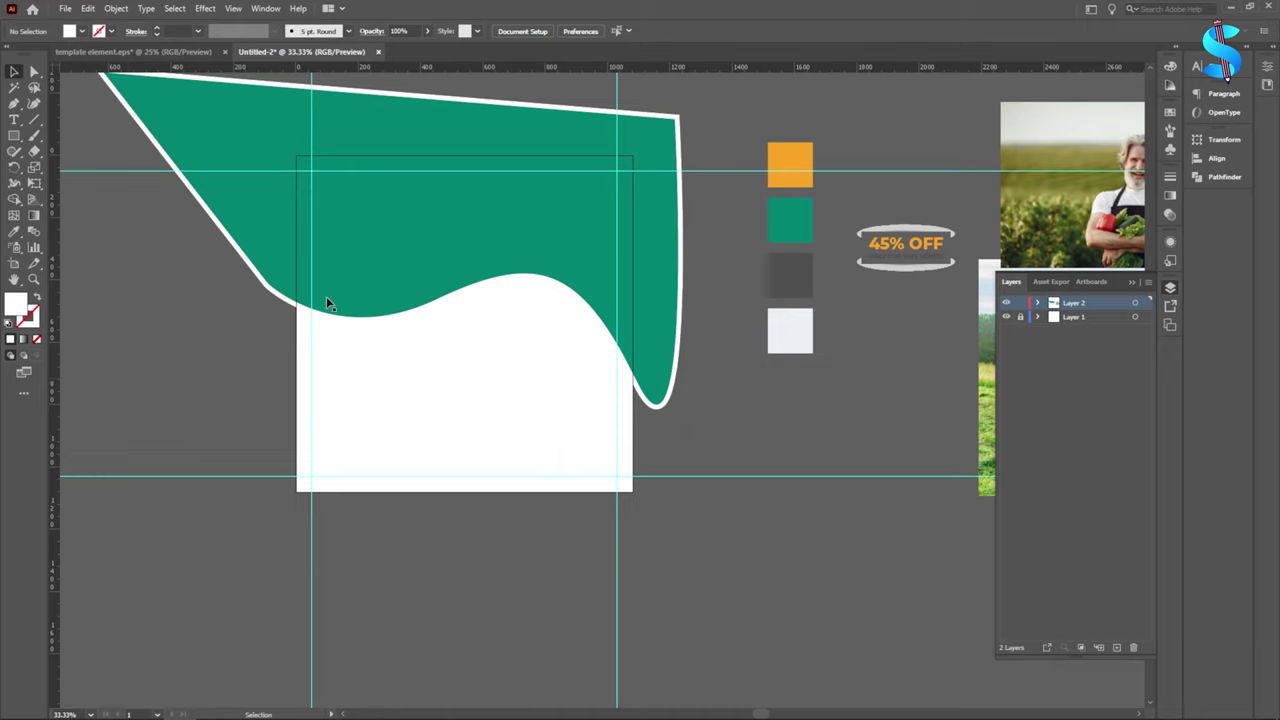
Step: Duplicate the white offset shape behind the original and scale the copy up to about 2077 by 1206 px
left_click(333, 325)
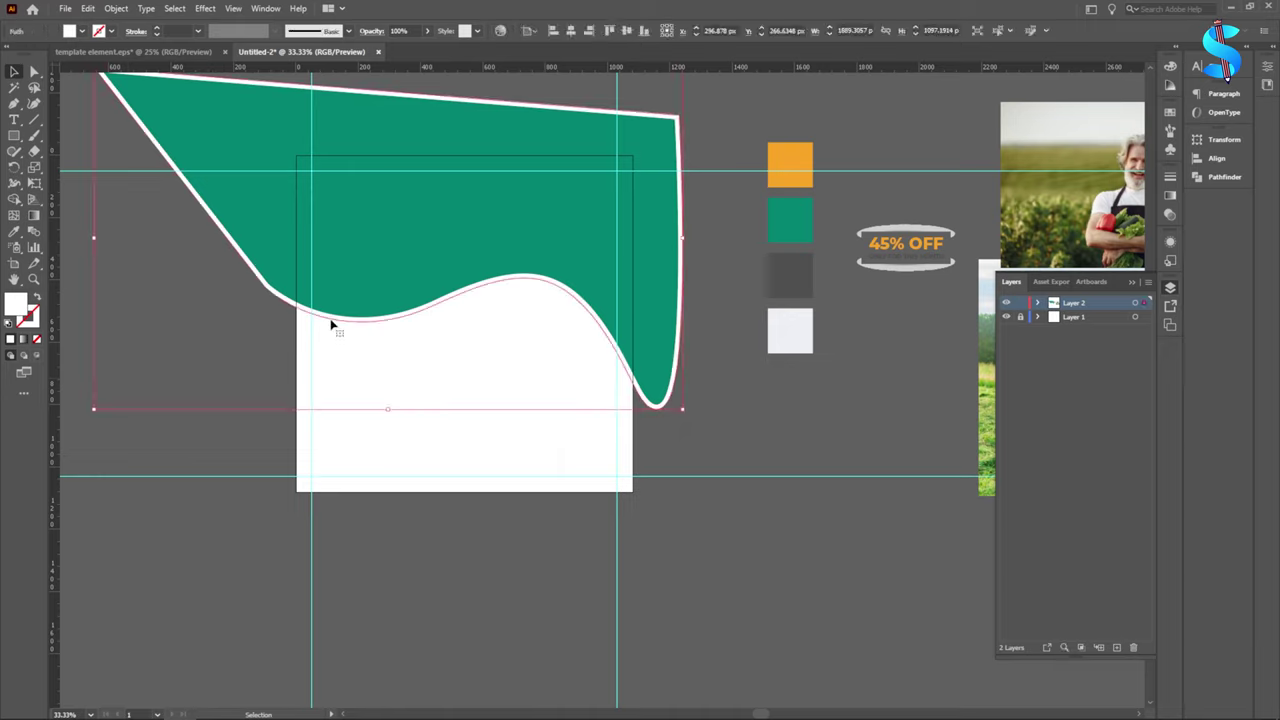
key("a")
key("v")
left_click_drag(683, 236, 711, 237)
Step: Fill the enlarged back copy with the light grey swatch colour
key("i")
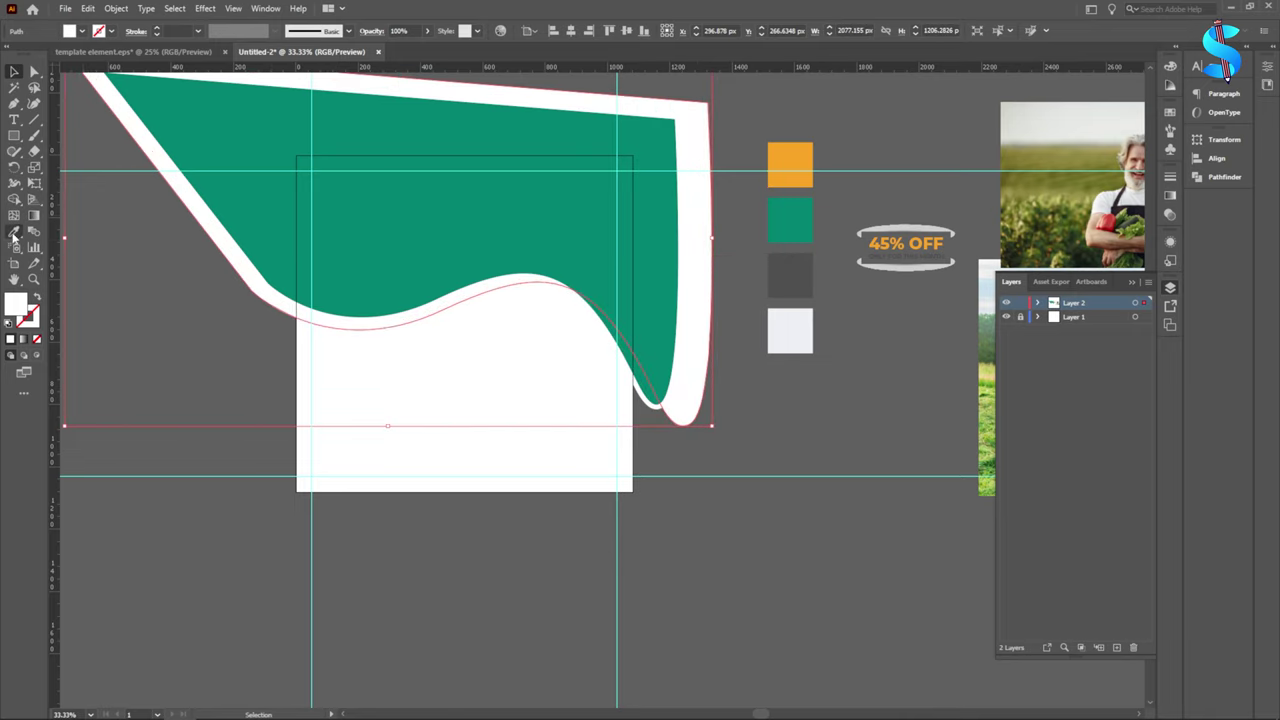
left_click(778, 333)
left_click(13, 73)
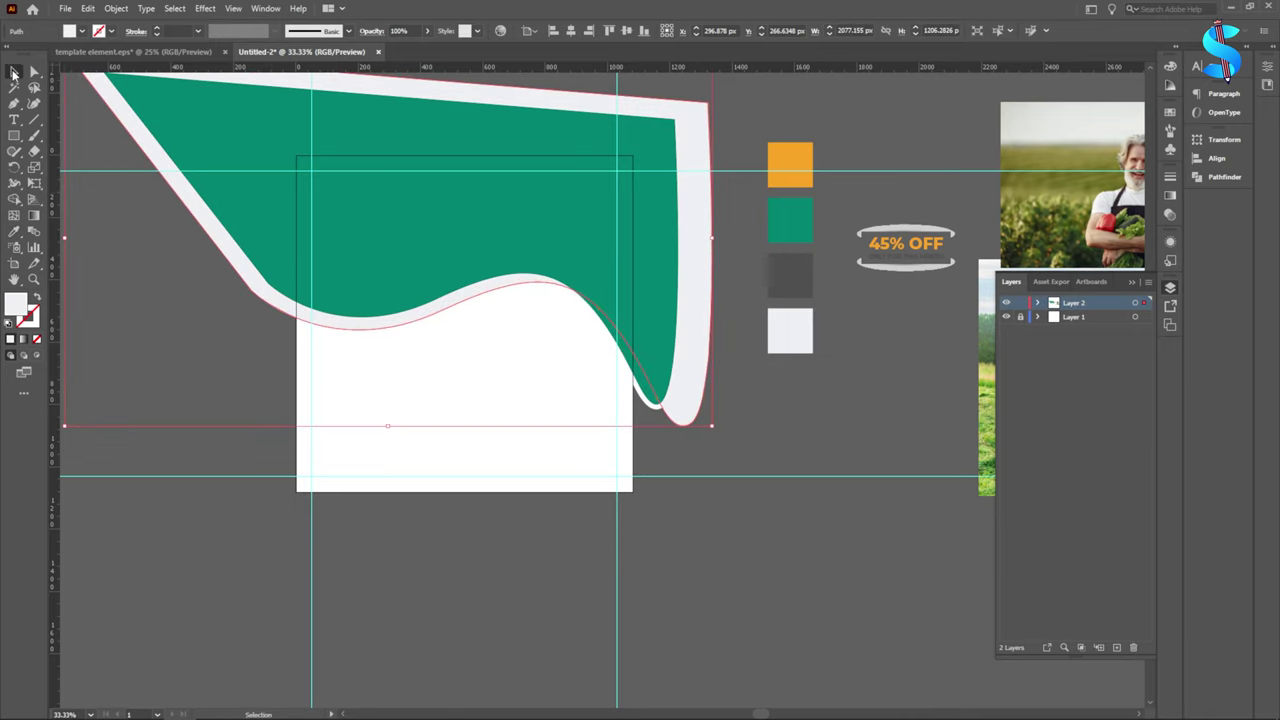
Step: Rotate the light grey shape slightly counterclockwise and shift it down so a grey band shows below the green wave
scroll(743, 314, "up", 1)
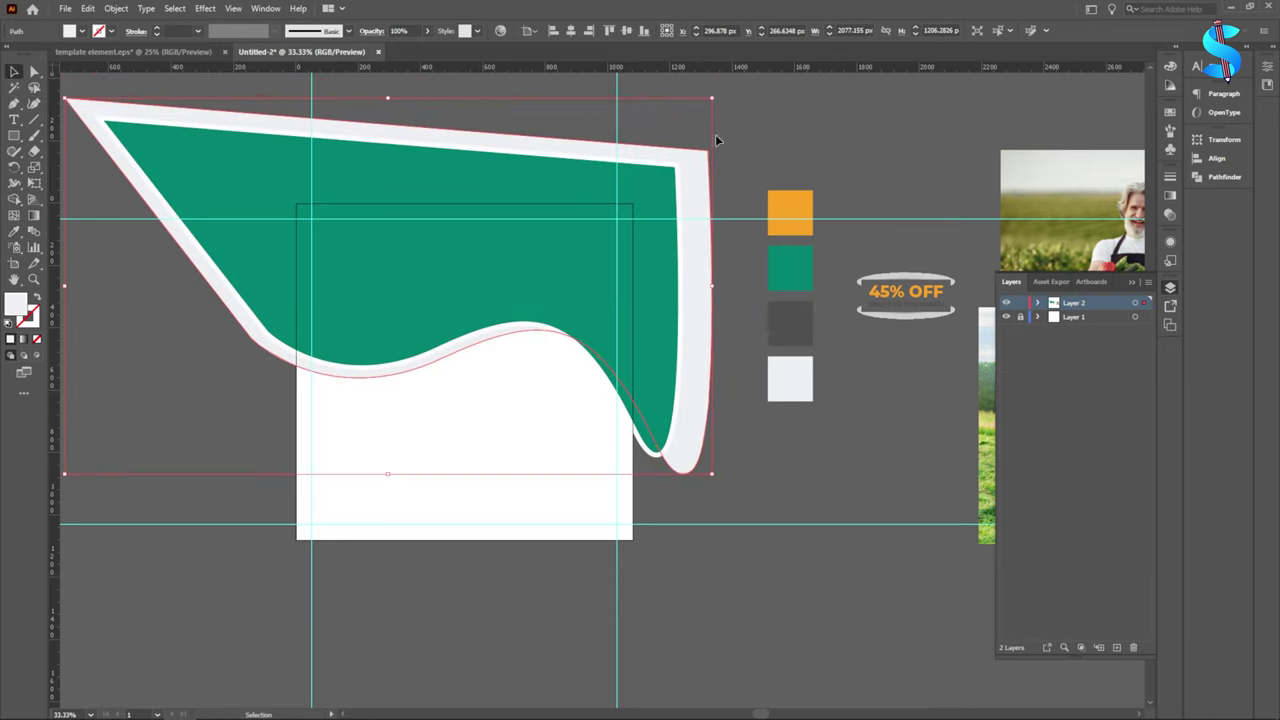
left_click_drag(714, 92, 672, 92)
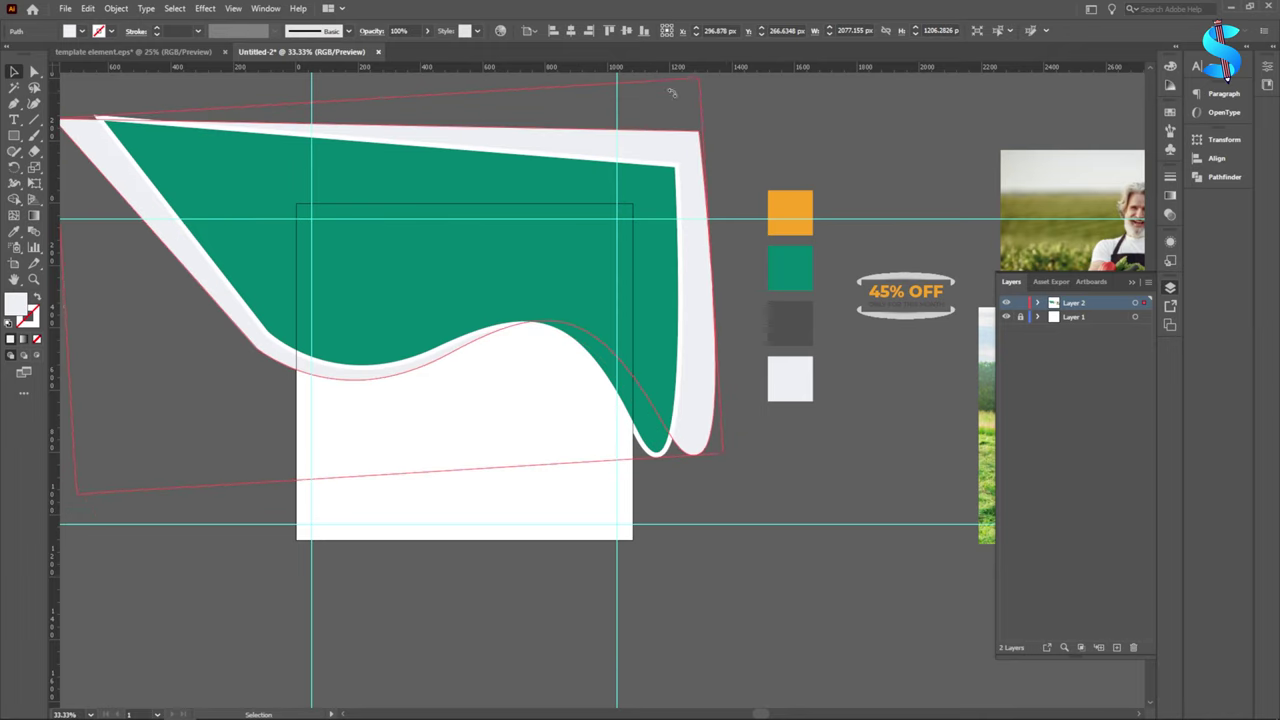
left_click_drag(230, 316, 237, 332)
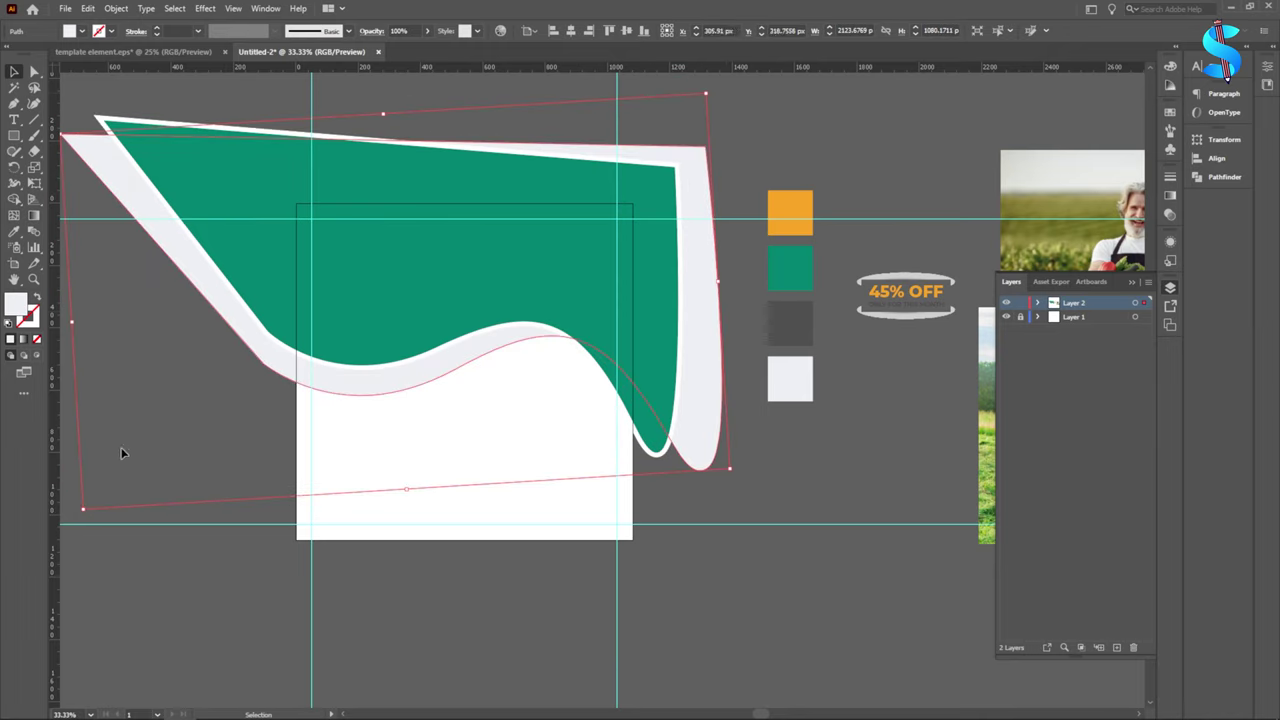
left_click(122, 448)
Step: Create a rectangle of 1080 by 1080 px
scroll(575, 305, "down", 2)
left_click(14, 135)
scroll(562, 408, "up", 2)
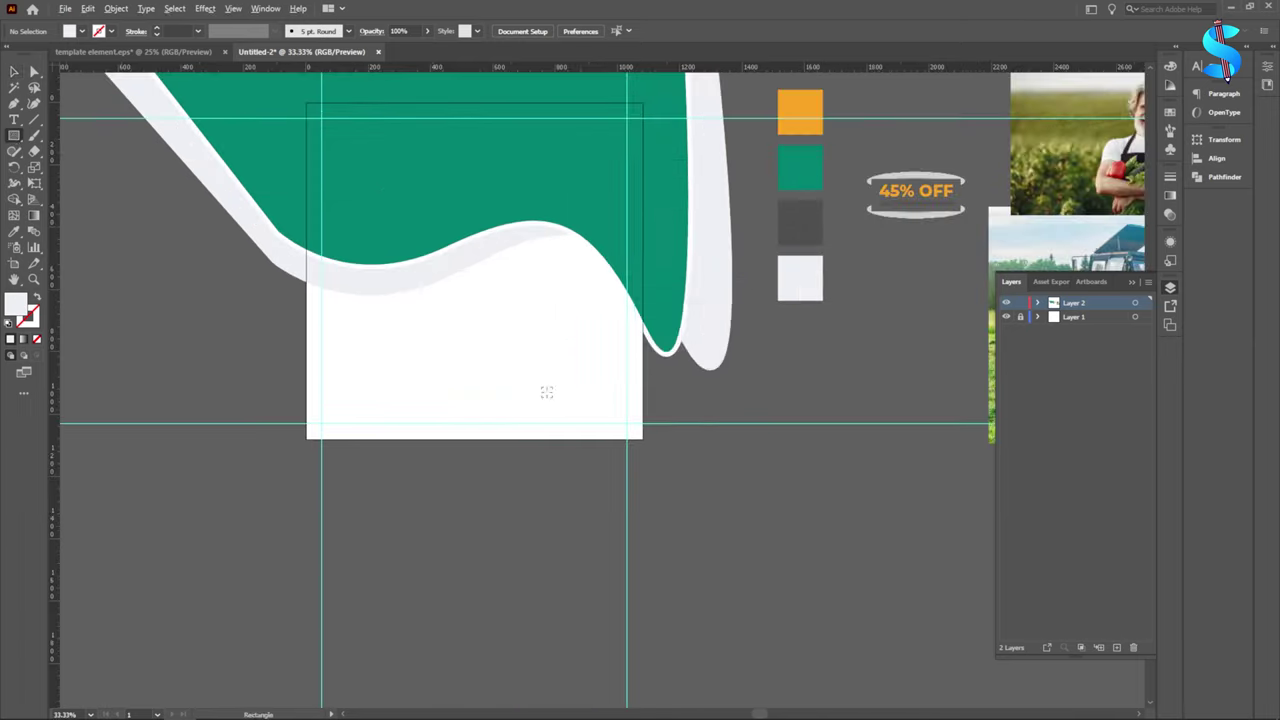
left_click(531, 352)
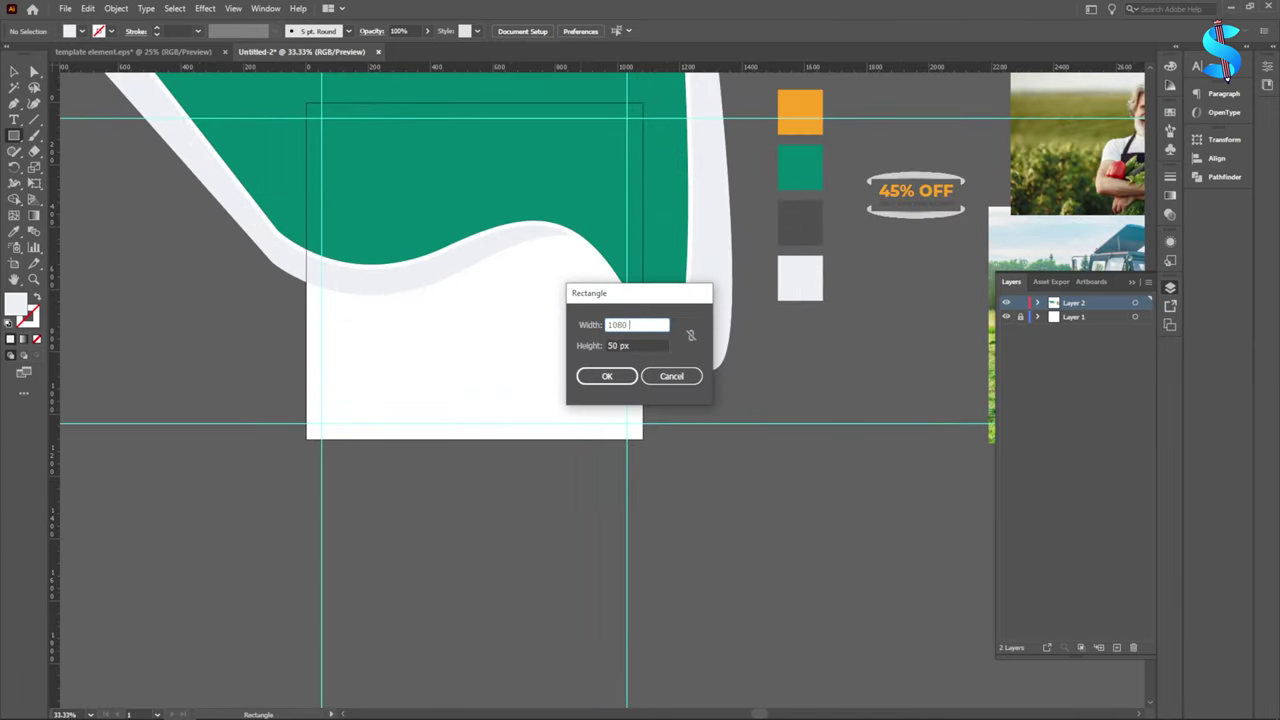
key("Tab")
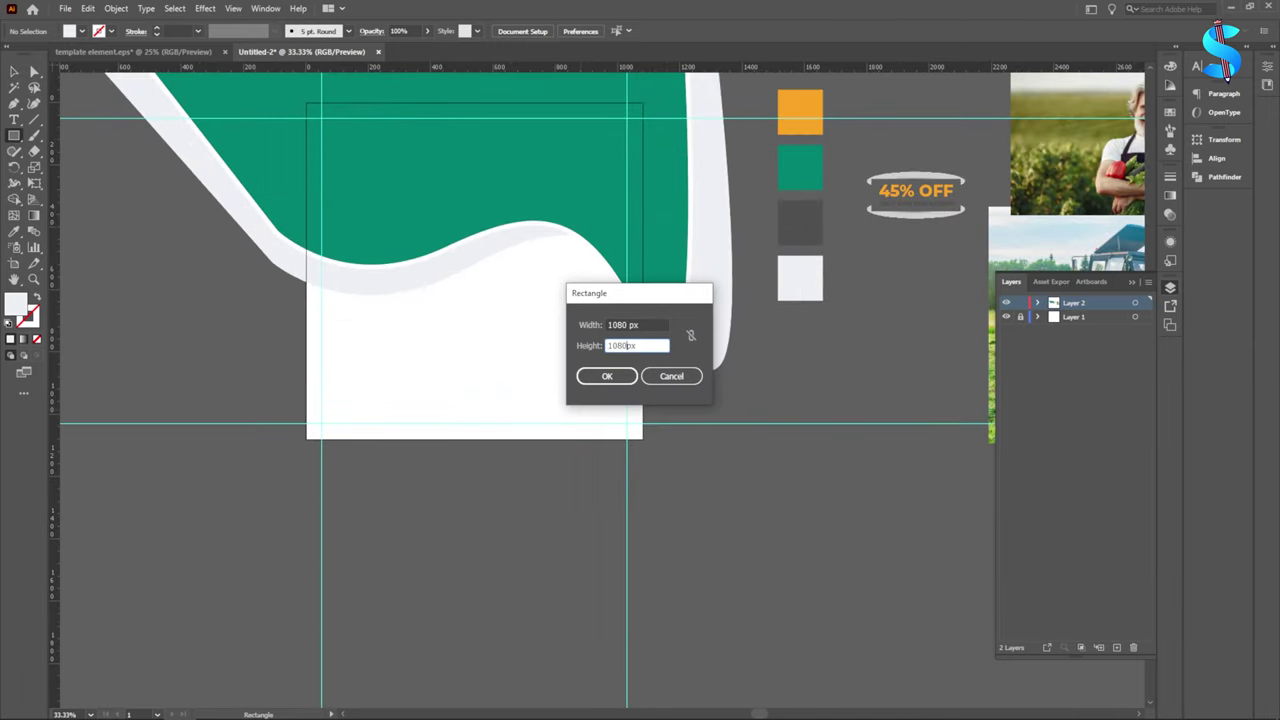
type("1080")
key("Return")
Step: Fill the new square with white sampled from the artboard
left_click(30, 231)
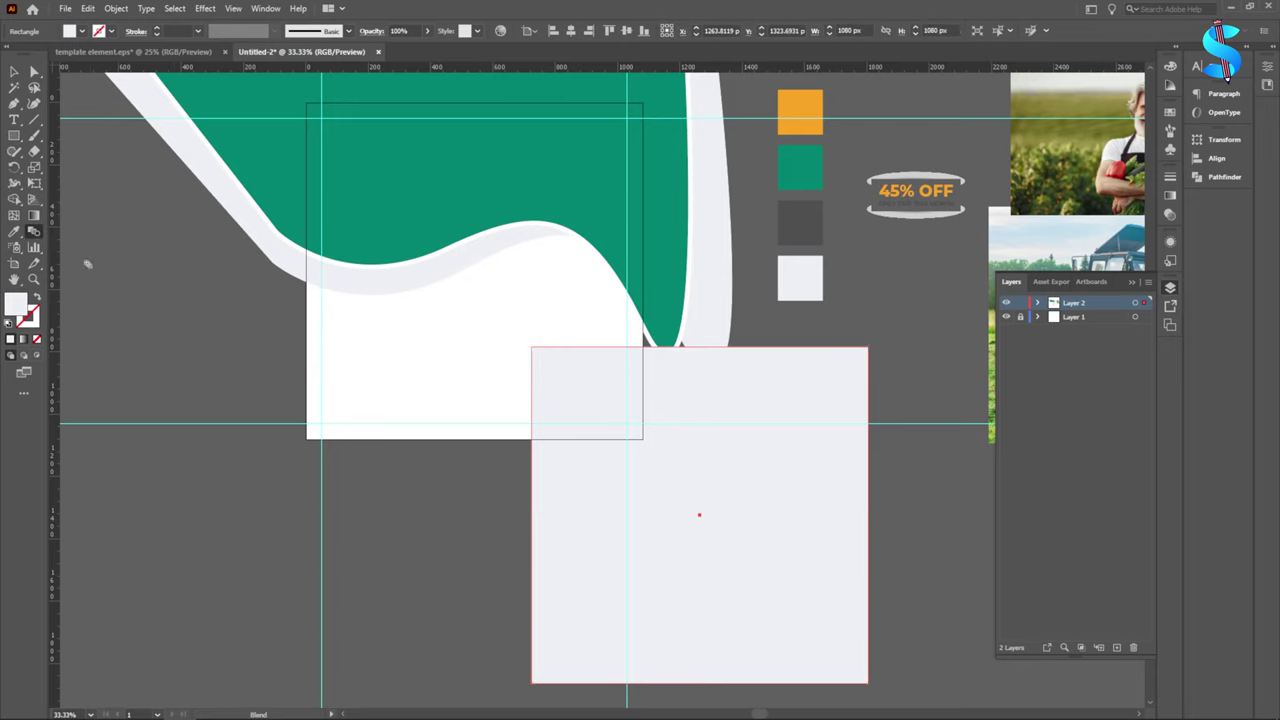
left_click(14, 231)
left_click(386, 365)
left_click(14, 72)
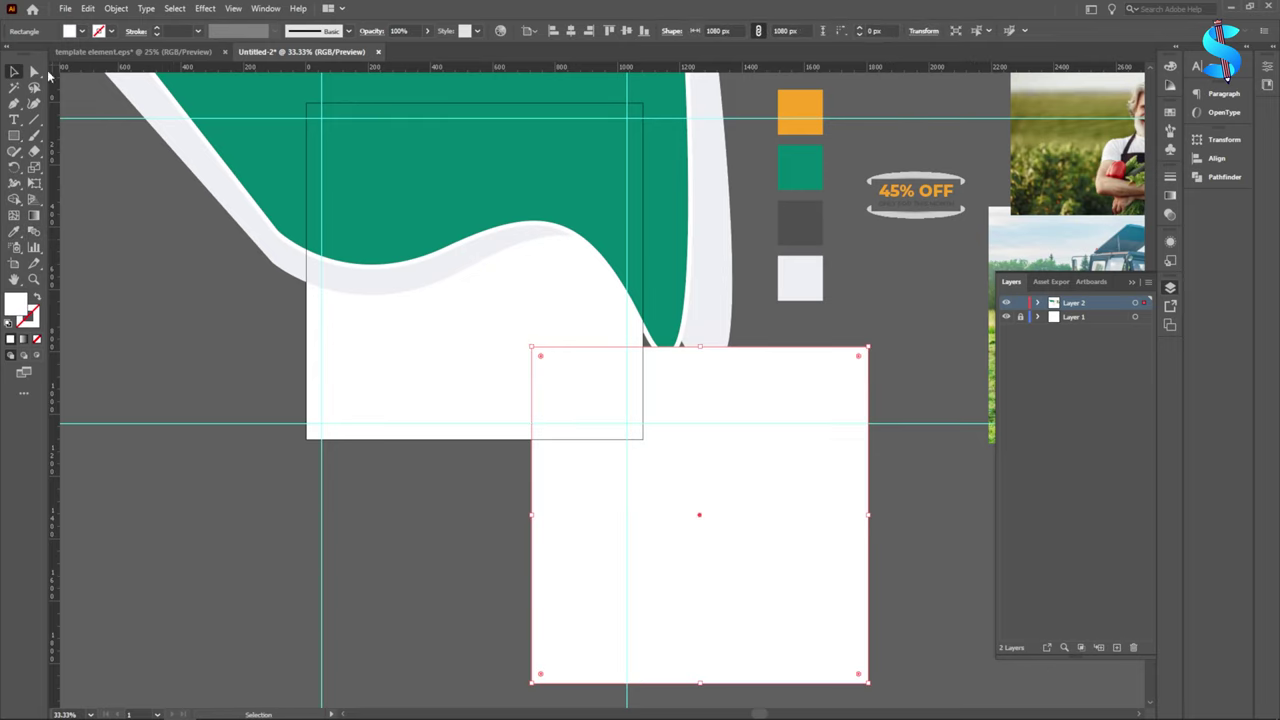
Step: Centre the white square on the artboard horizontally and vertically and send it to the back
left_click(570, 30)
left_click(626, 30)
right_click(416, 187)
mouse_move(490, 426)
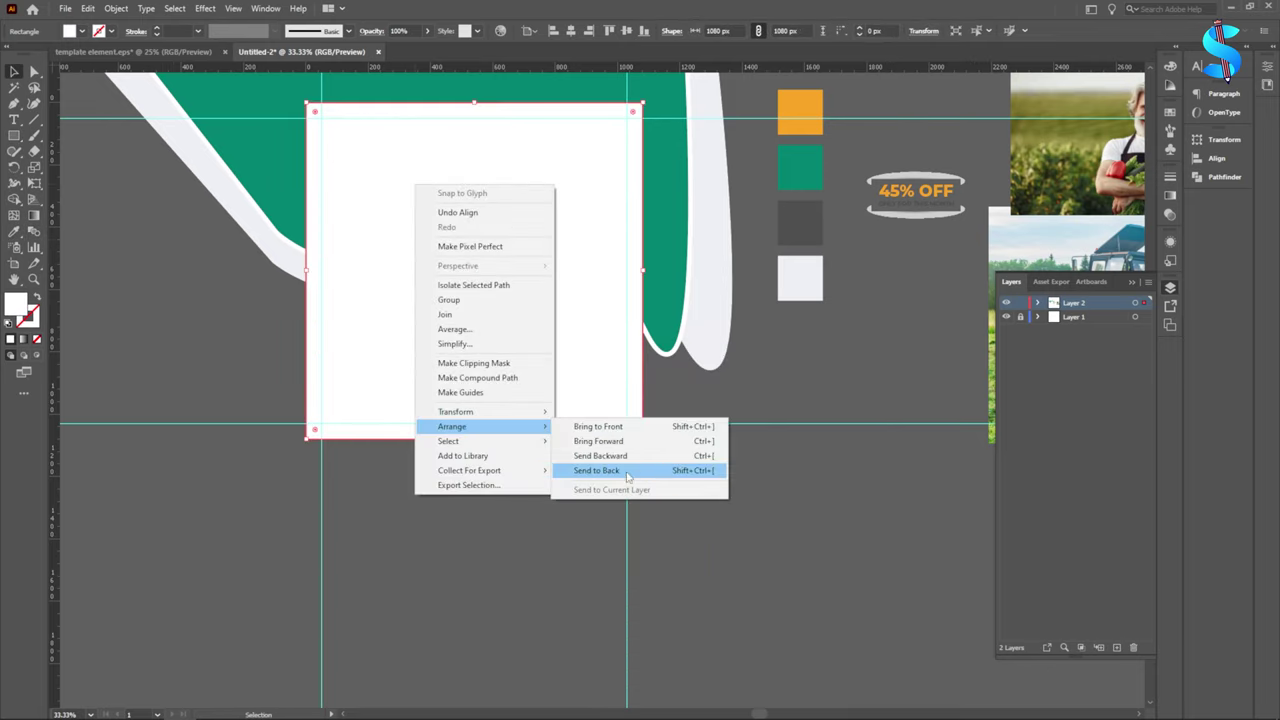
left_click(626, 472)
left_click(531, 489)
Step: Select all the artwork and remove the wave parts outside the artboard with the Shape Builder tool
key("ctrl+a")
left_click(14, 199)
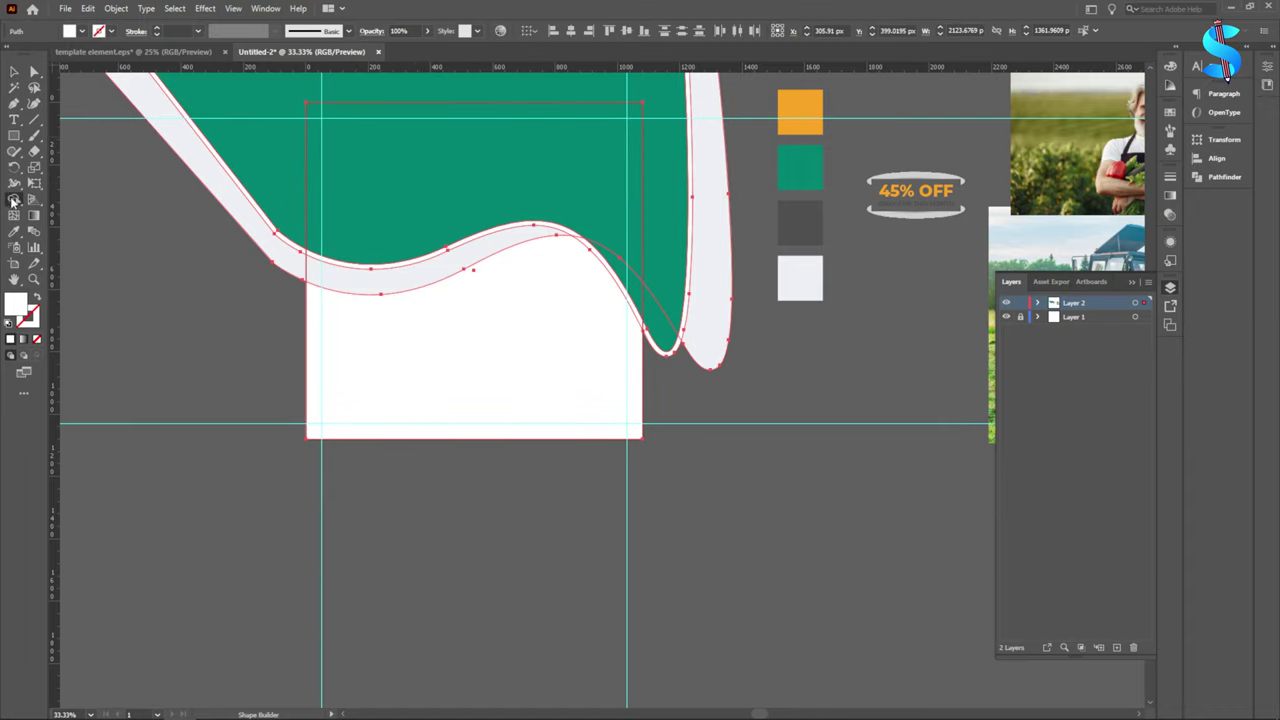
left_click_drag(252, 297, 284, 194)
left_click_drag(671, 271, 675, 416)
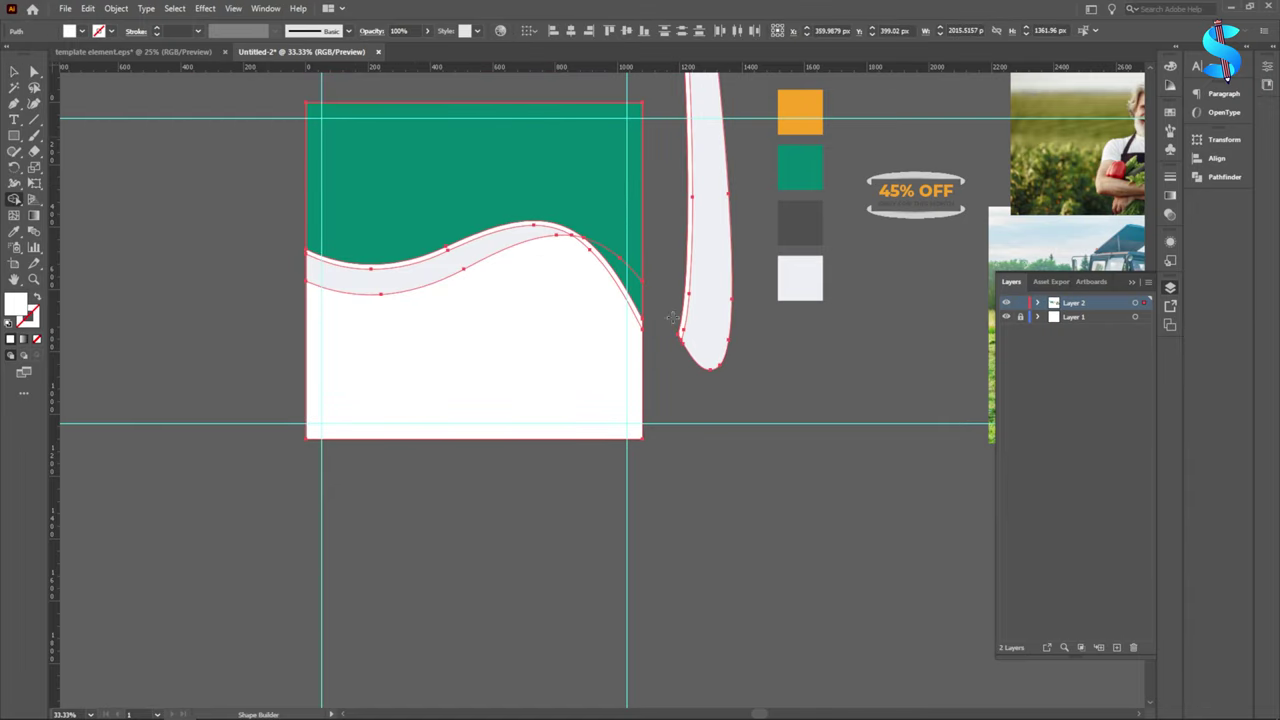
left_click_drag(673, 317, 747, 358)
Step: Delete the leftover green and white slivers above the artboard
scroll(746, 357, "up", 2)
left_click(14, 72)
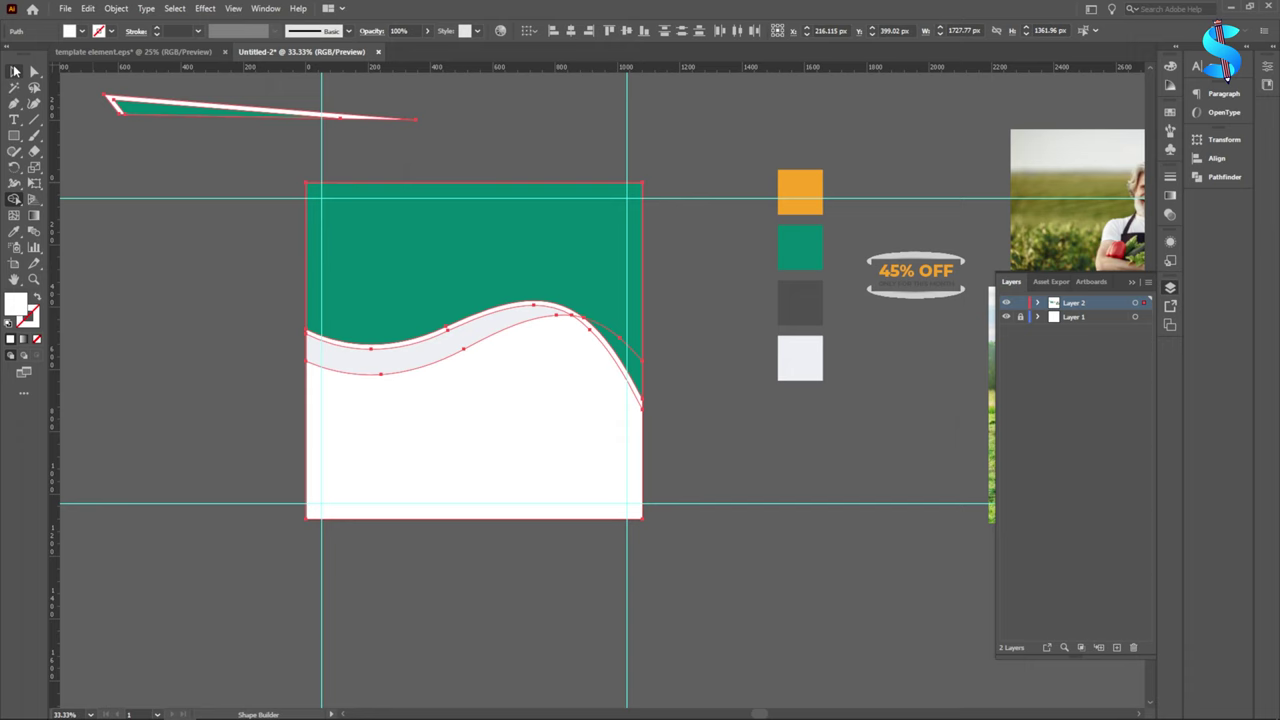
left_click(143, 236)
left_click_drag(88, 84, 192, 142)
key("Delete")
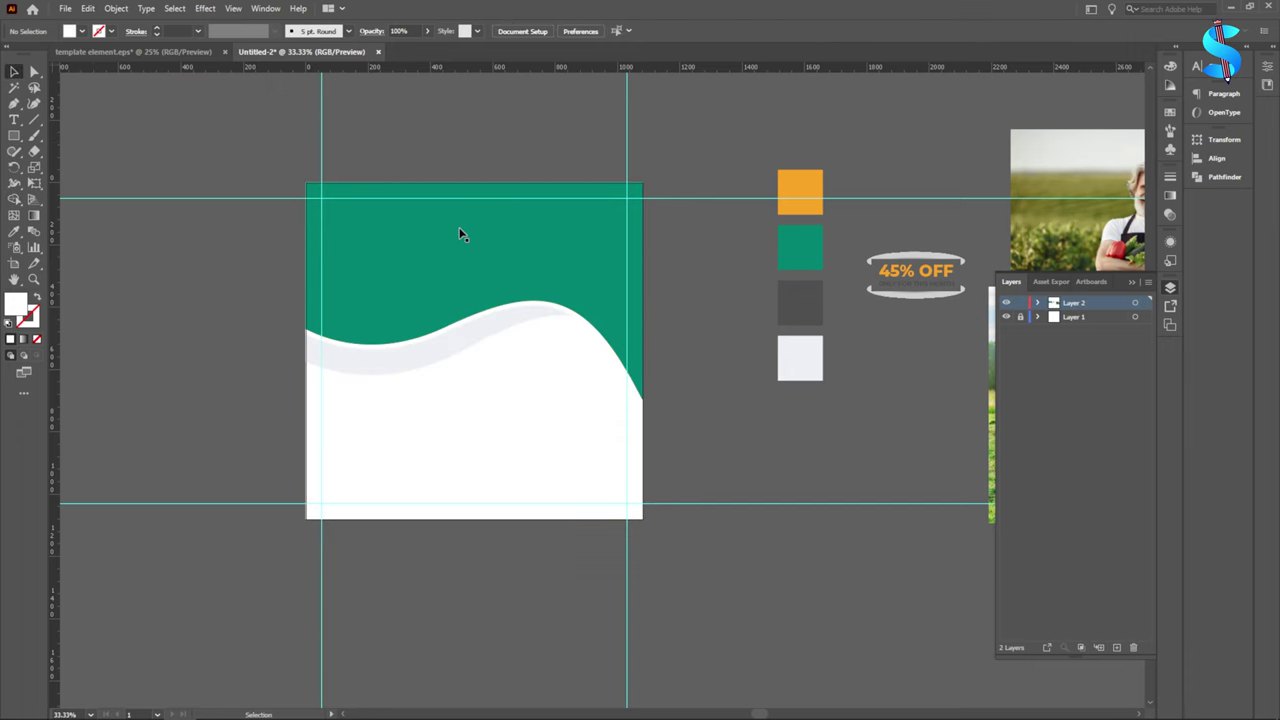
Step: Move the farmer photo up, clear of the tractor photo
scroll(459, 228, "down", 1)
left_click_drag(1033, 241, 1038, 160)
left_click(877, 244)
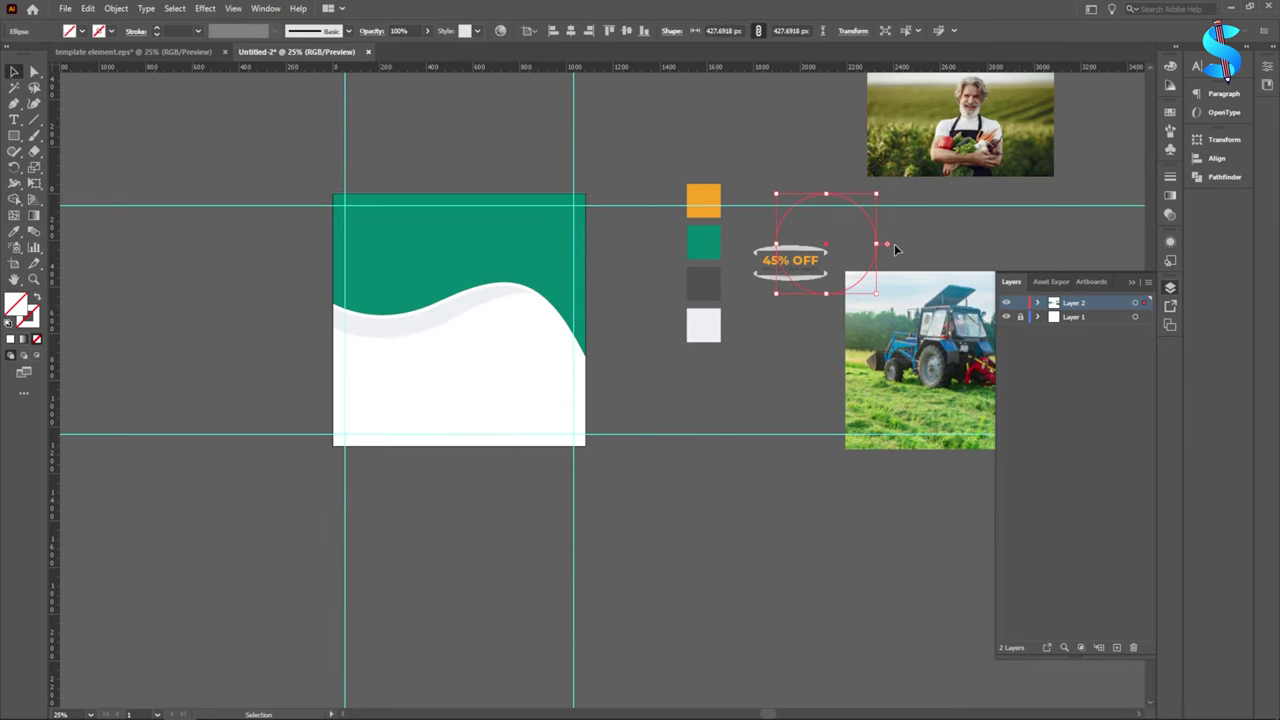
left_click(249, 223)
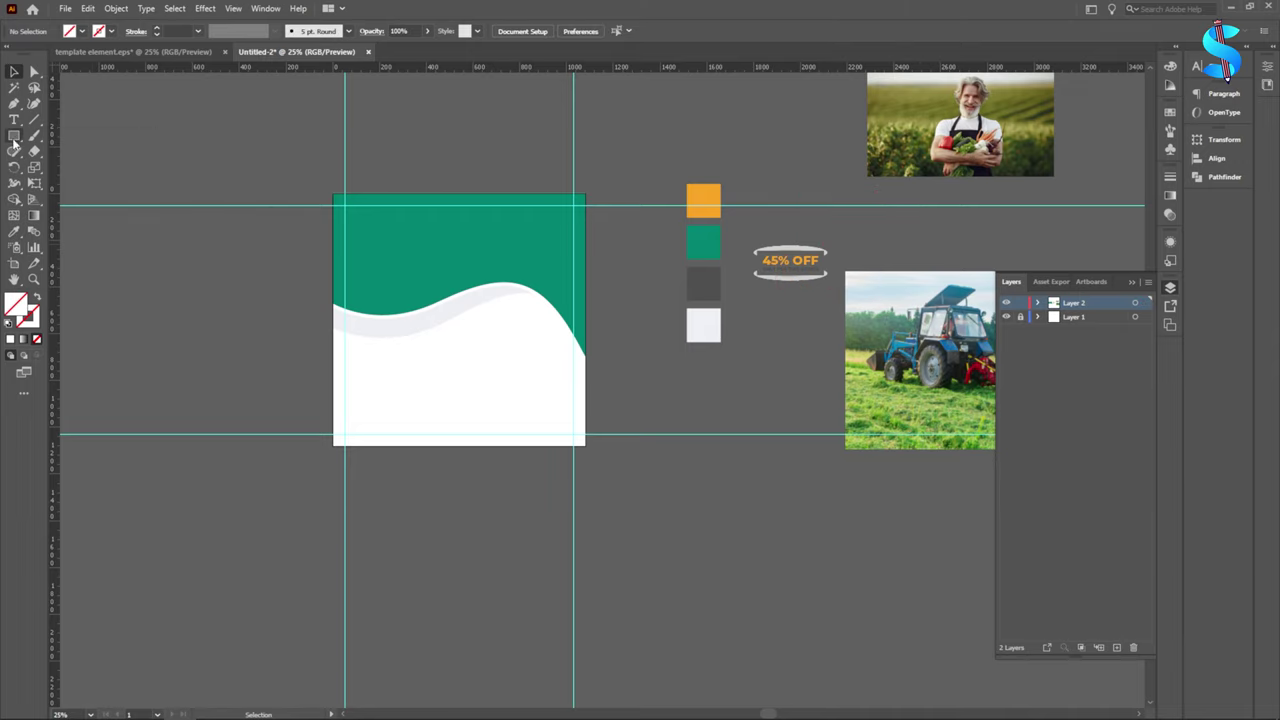
Step: Draw a circle 428 px wide and 428 px high with the Ellipse tool over the artboard's upper-left corner
left_click_drag(14, 135, 60, 167)
left_click(447, 138)
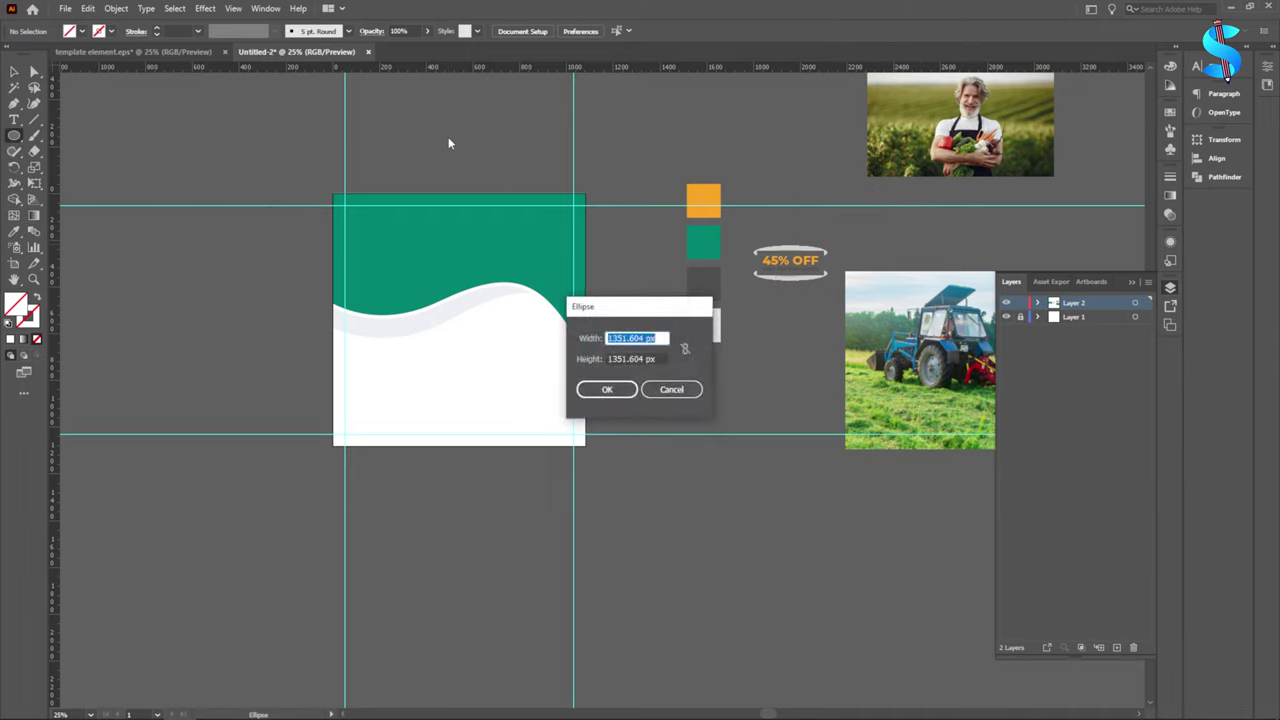
type("428")
key("Return")
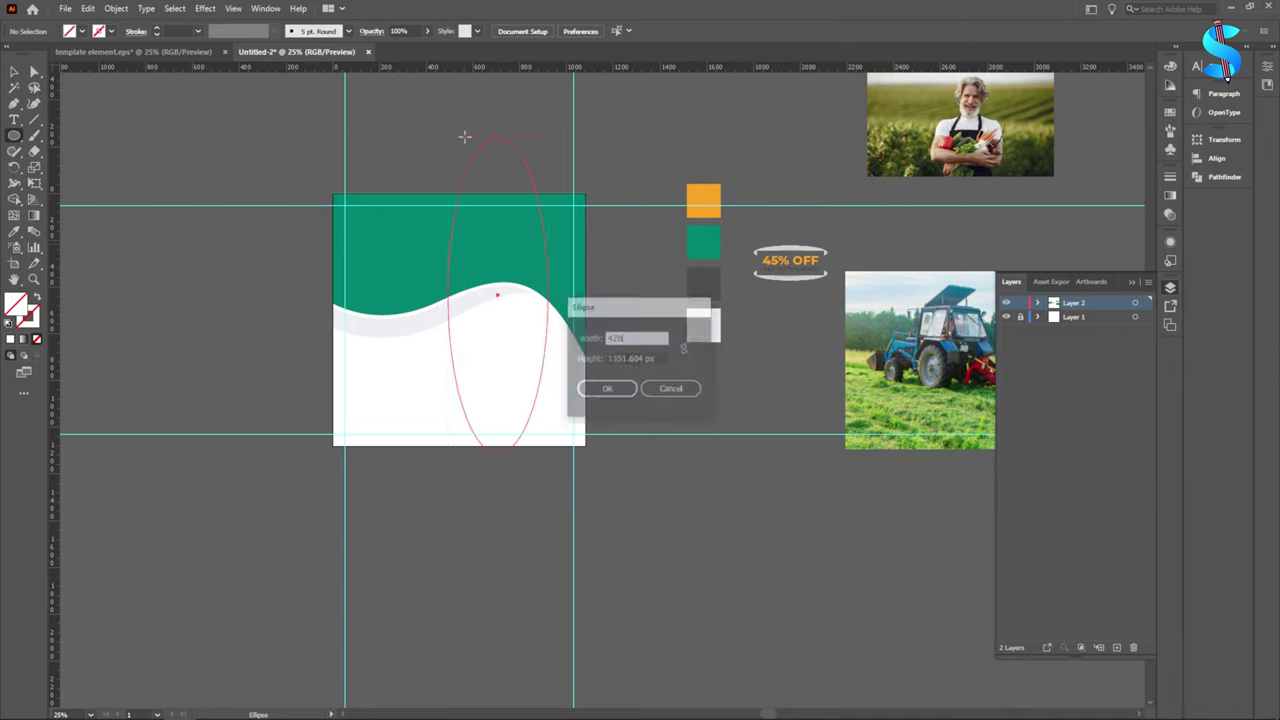
key("ctrl+z")
left_click(277, 180)
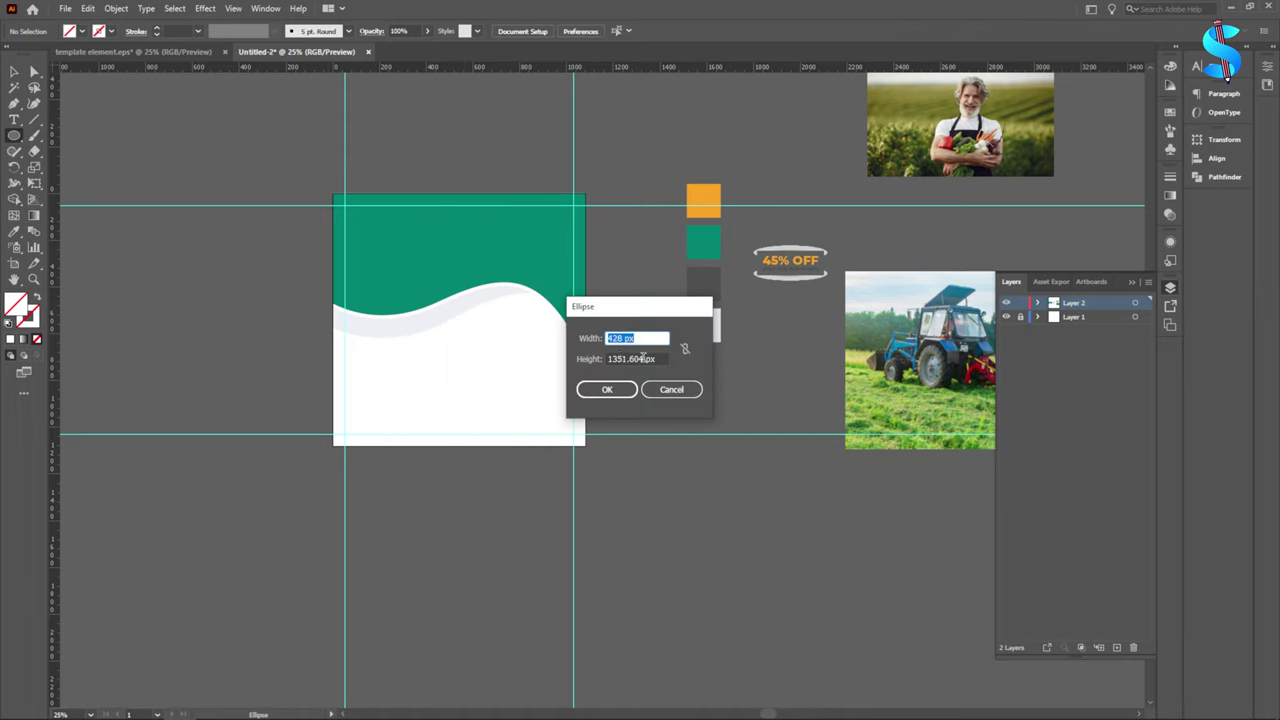
key("Tab")
type("428")
key("Return")
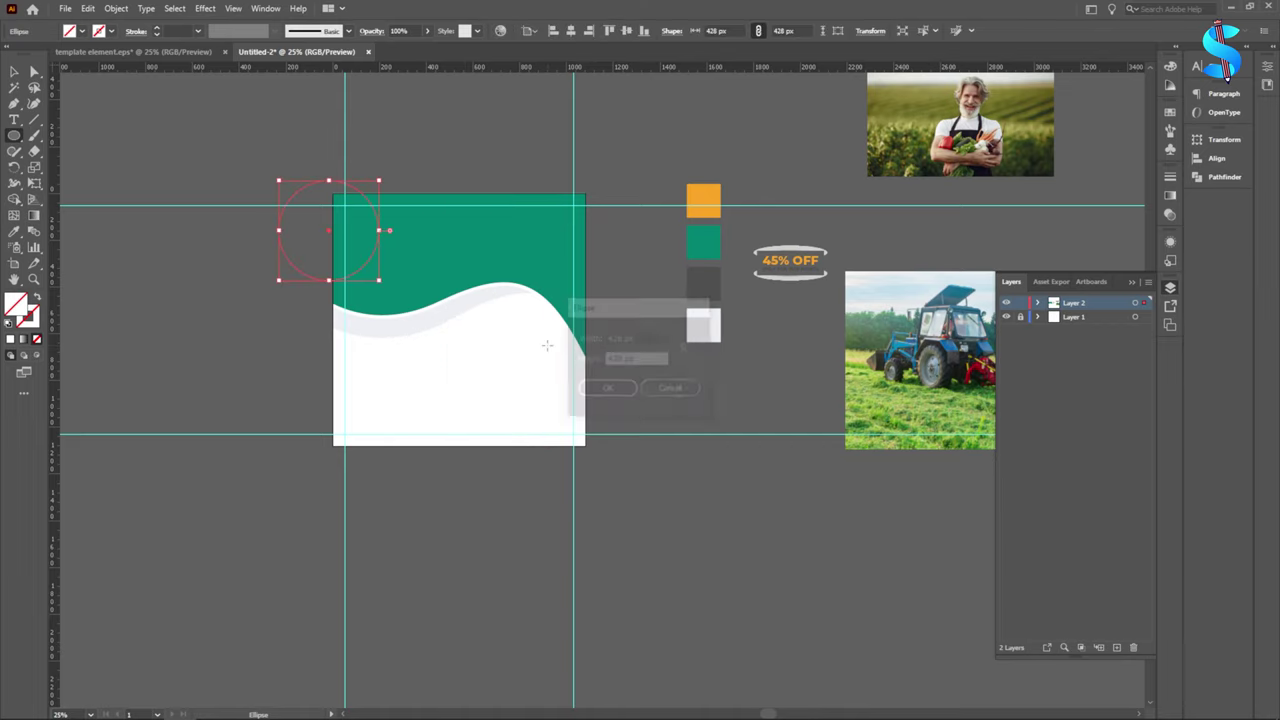
Step: Move the circle onto the crest of the wave and fill it with the orange palette colour
key("i")
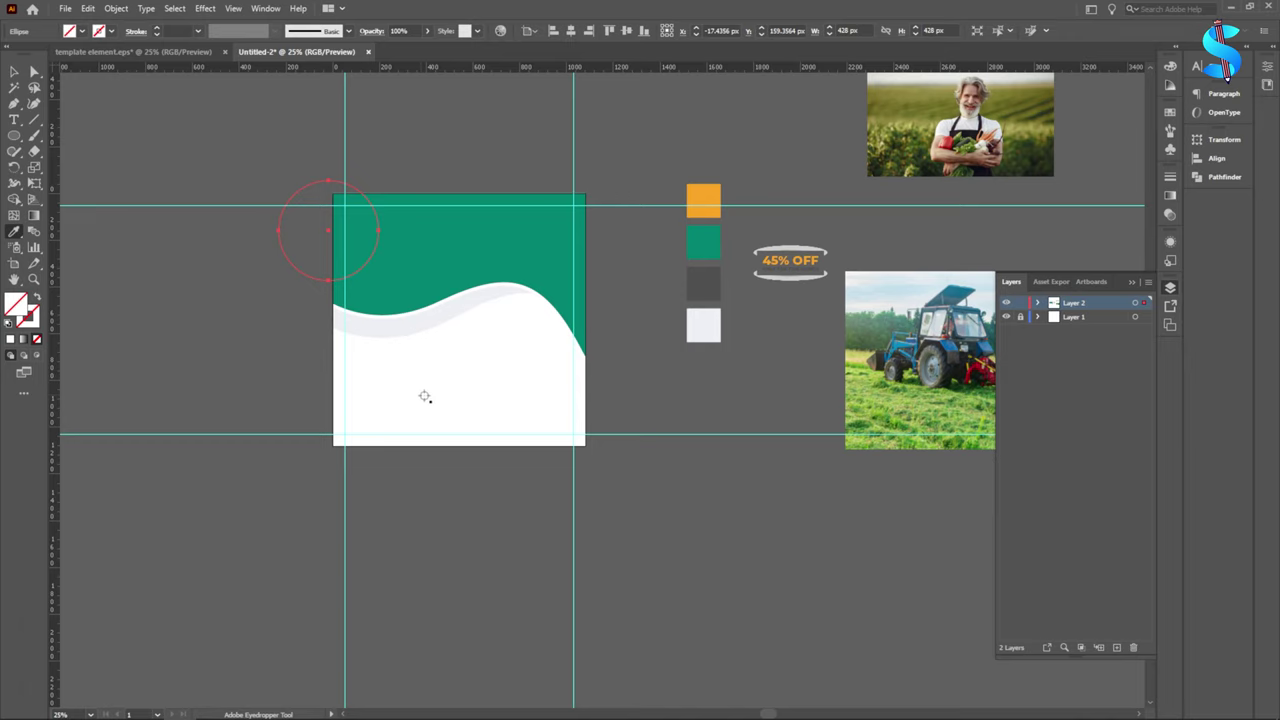
left_click(532, 243)
key("v")
left_click_drag(345, 248, 513, 304)
key("i")
left_click(703, 200)
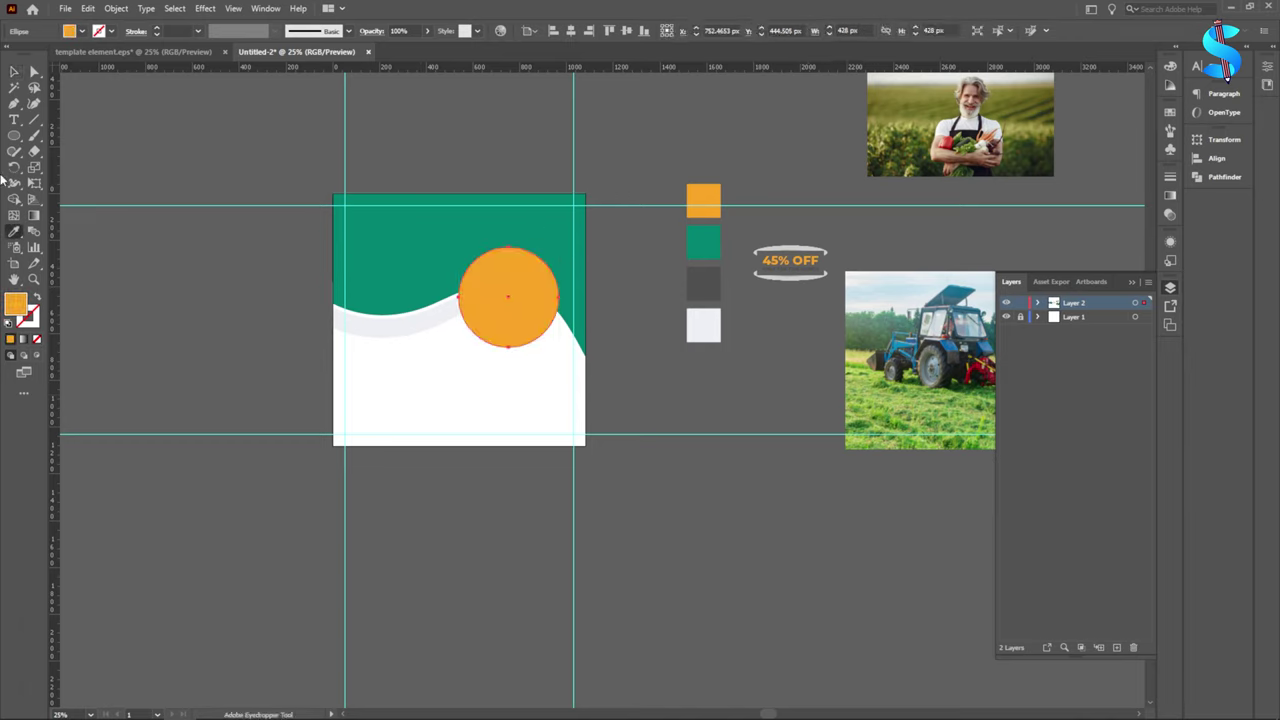
Step: Offset the orange circle's path outward to make a larger concentric circle about 458 px across
left_click(14, 72)
left_click(116, 8)
mouse_move(150, 325)
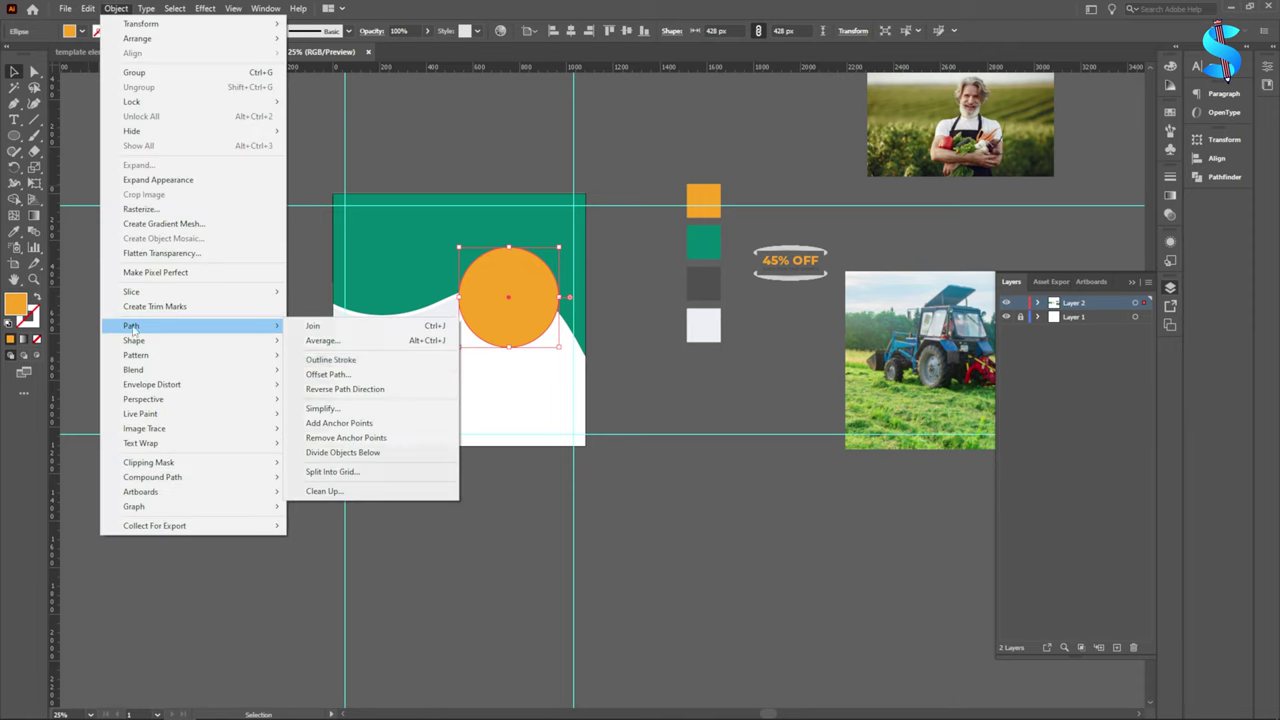
left_click(307, 374)
left_click(933, 340)
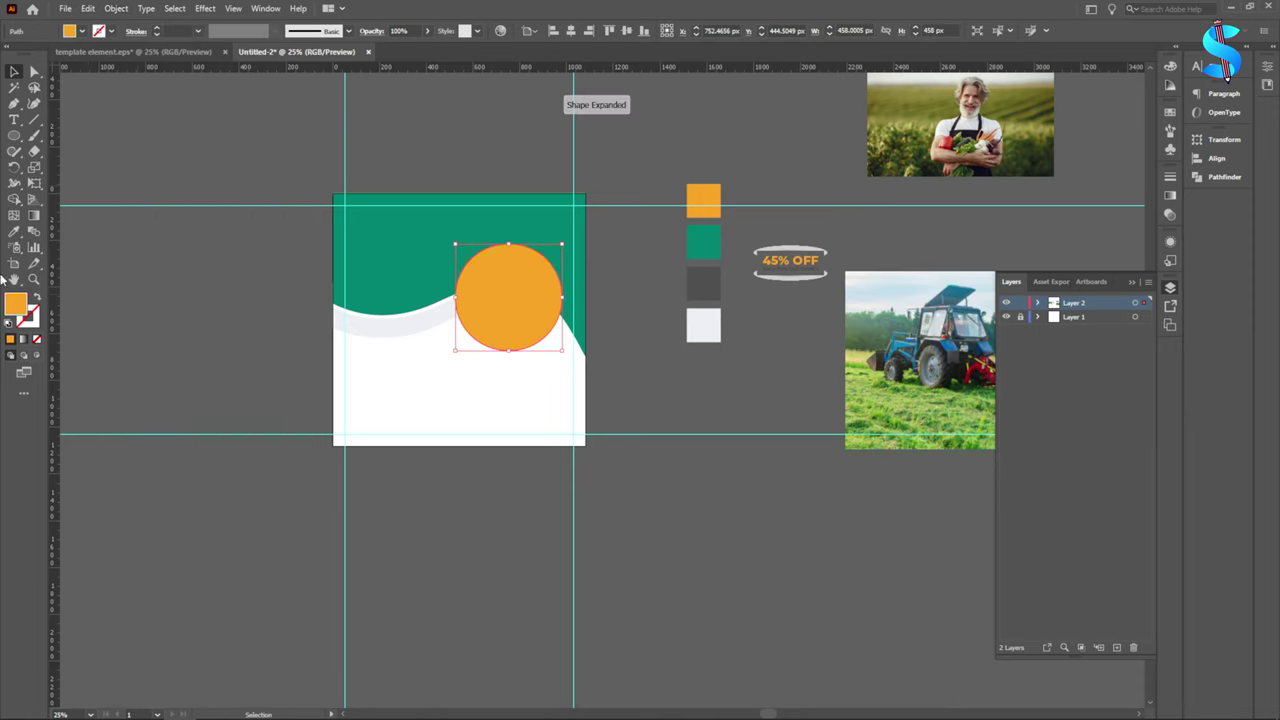
Step: Fill the larger offset circle with the white of the artboard's background using the Eyedropper tool
left_click(12, 235)
left_click(386, 386)
left_click(13, 73)
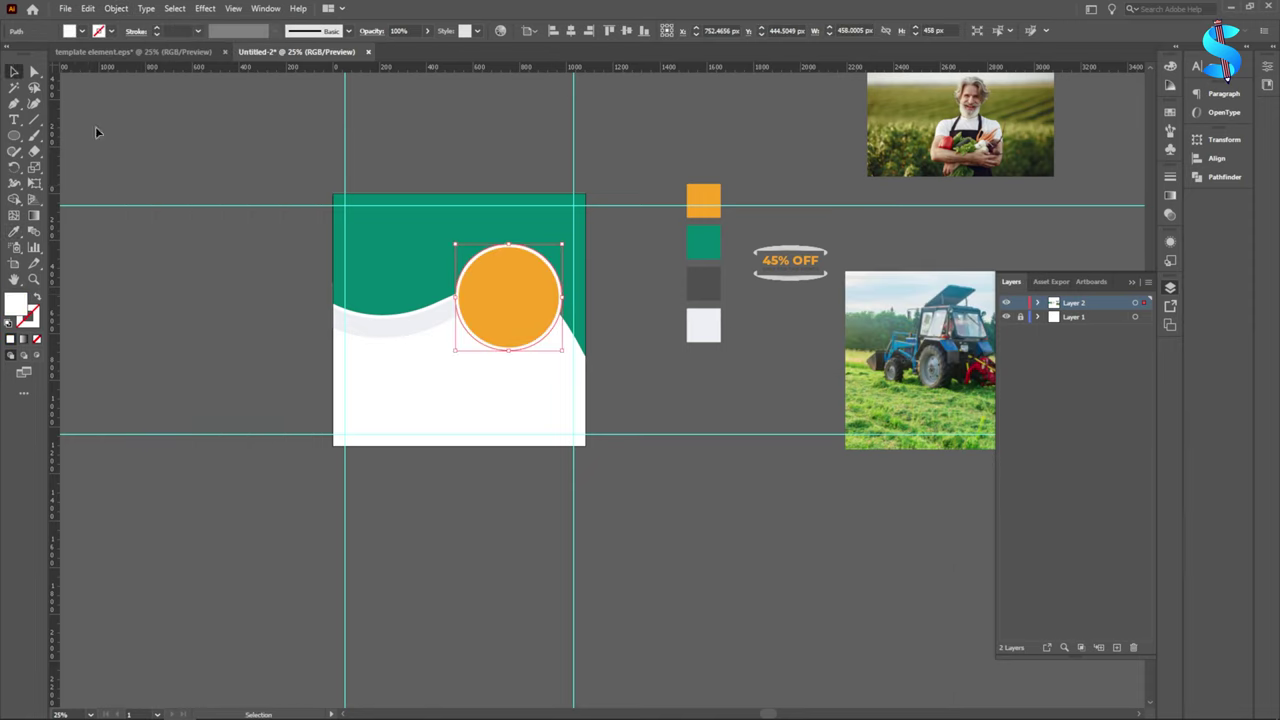
left_click(118, 196)
Step: Group the orange circle with its white ring and move the group down and right to about X 801, Y 492 px
scroll(465, 296, "up", 3)
left_click(590, 280)
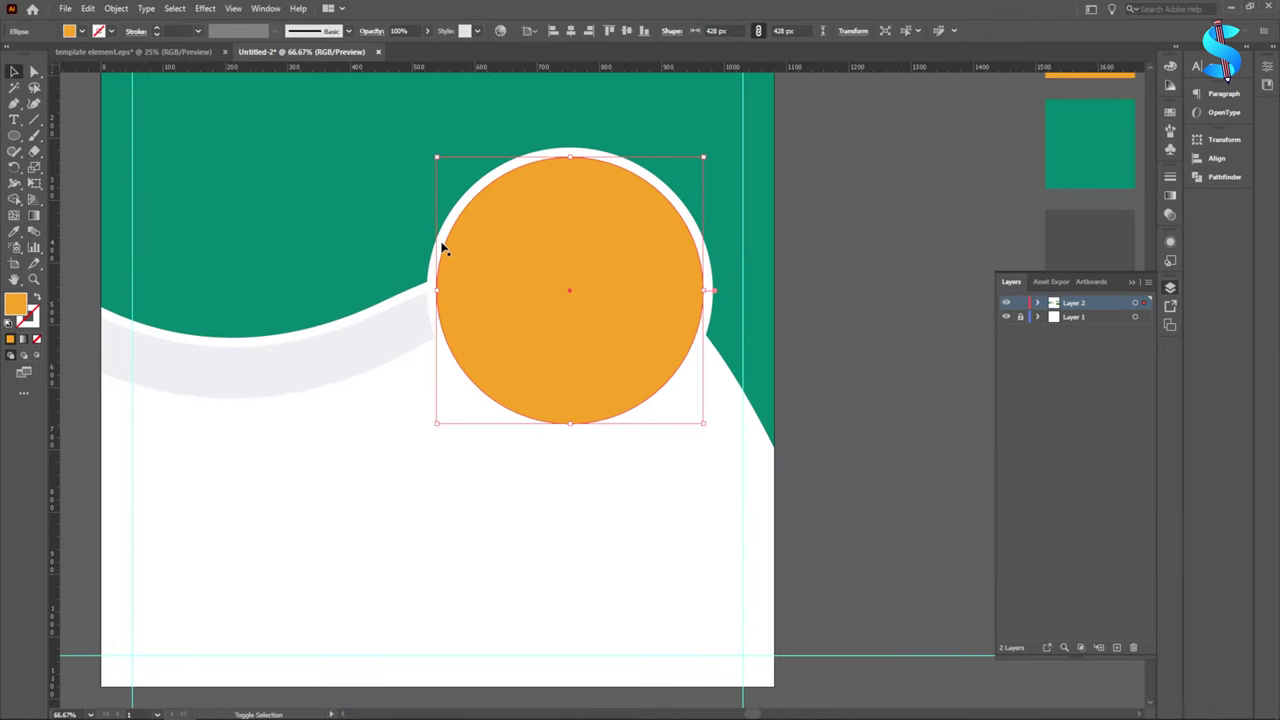
left_click(443, 247, "shift")
key("ctrl+g")
left_click_drag(524, 308, 554, 337)
scroll(474, 340, "down", 2)
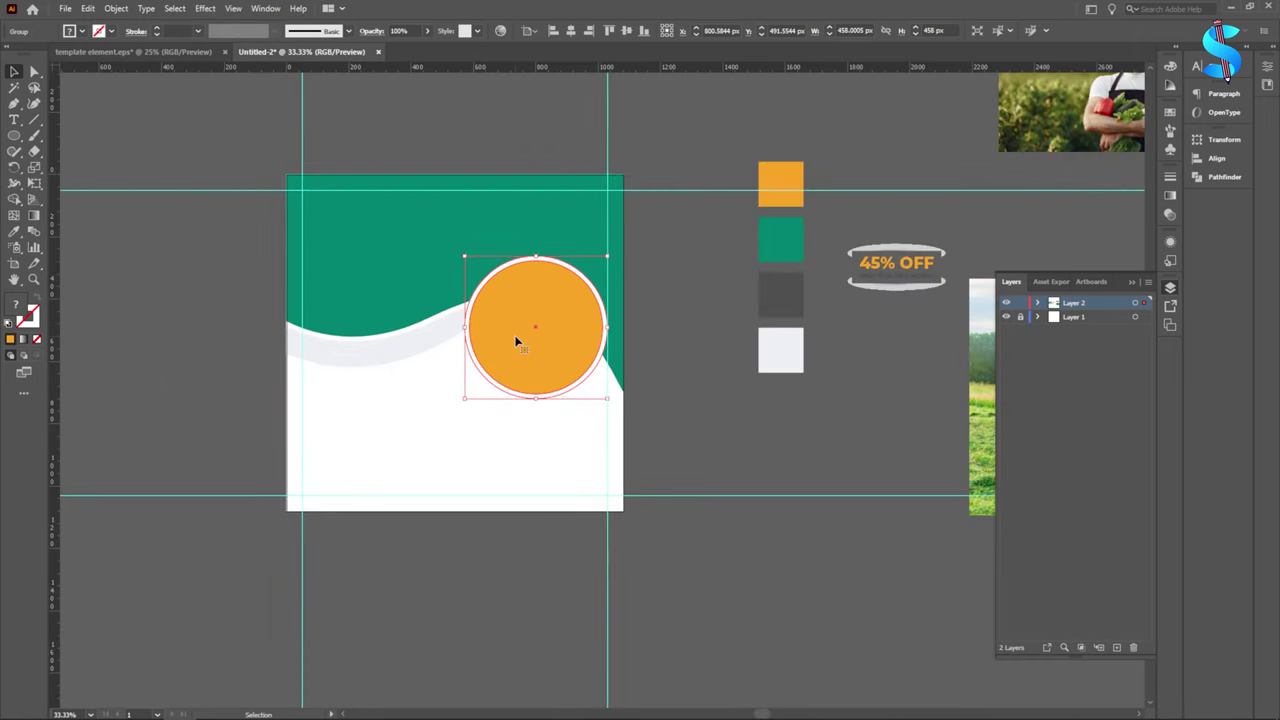
left_click(511, 567)
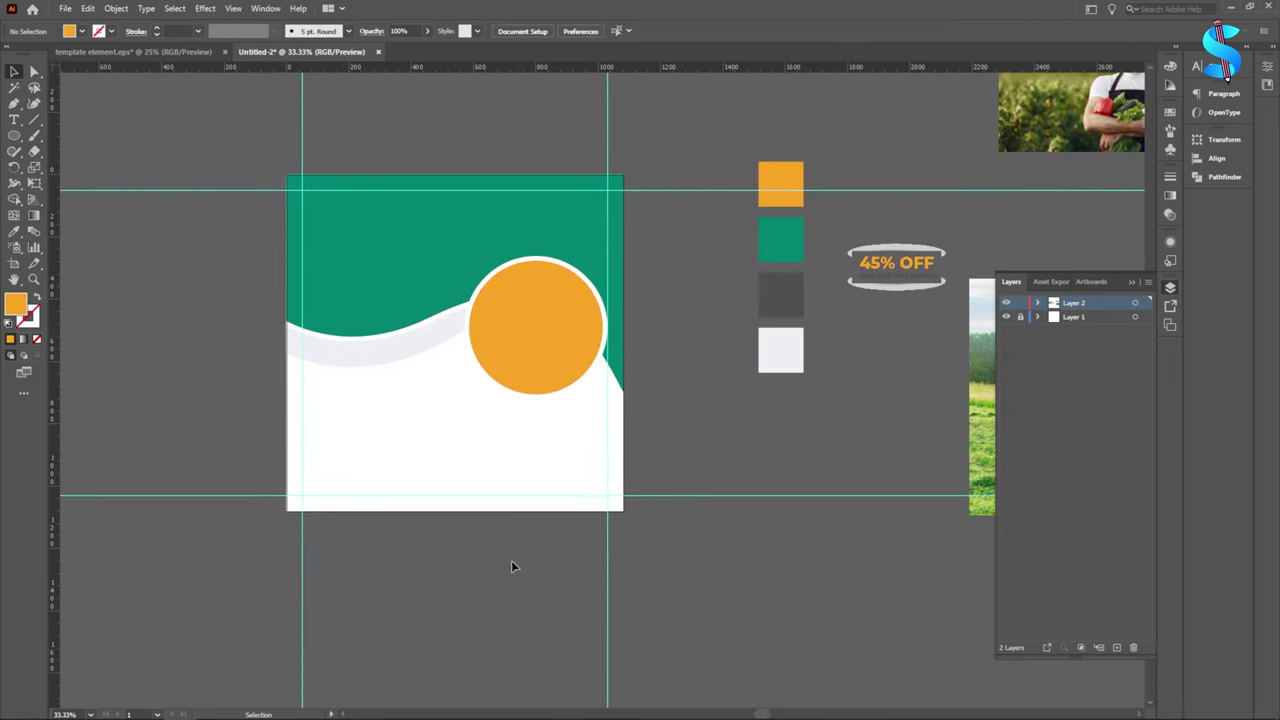
Step: Place the tractor photo over the green wave shape and clip it to that shape with a clipping mask
scroll(558, 332, "down", 1)
scroll(943, 395, "down", 1)
left_click_drag(943, 395, 423, 325)
left_click(387, 243, "shift")
right_click(387, 237)
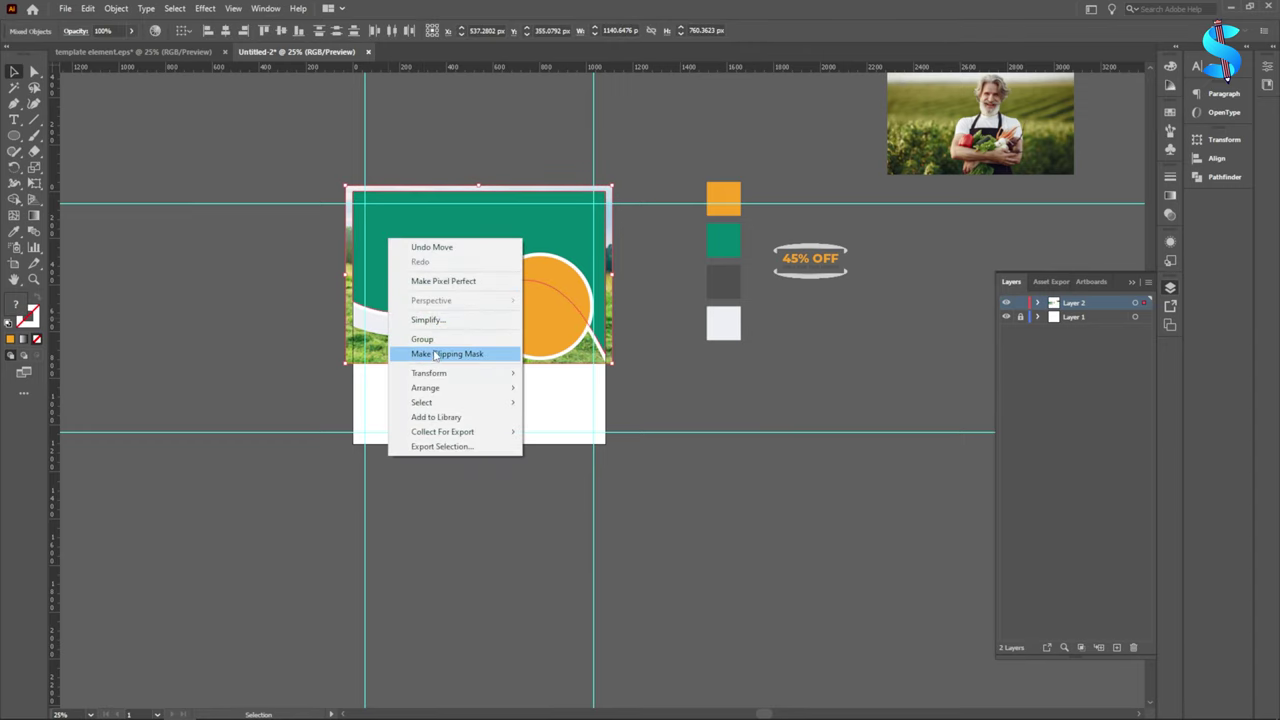
left_click(434, 355)
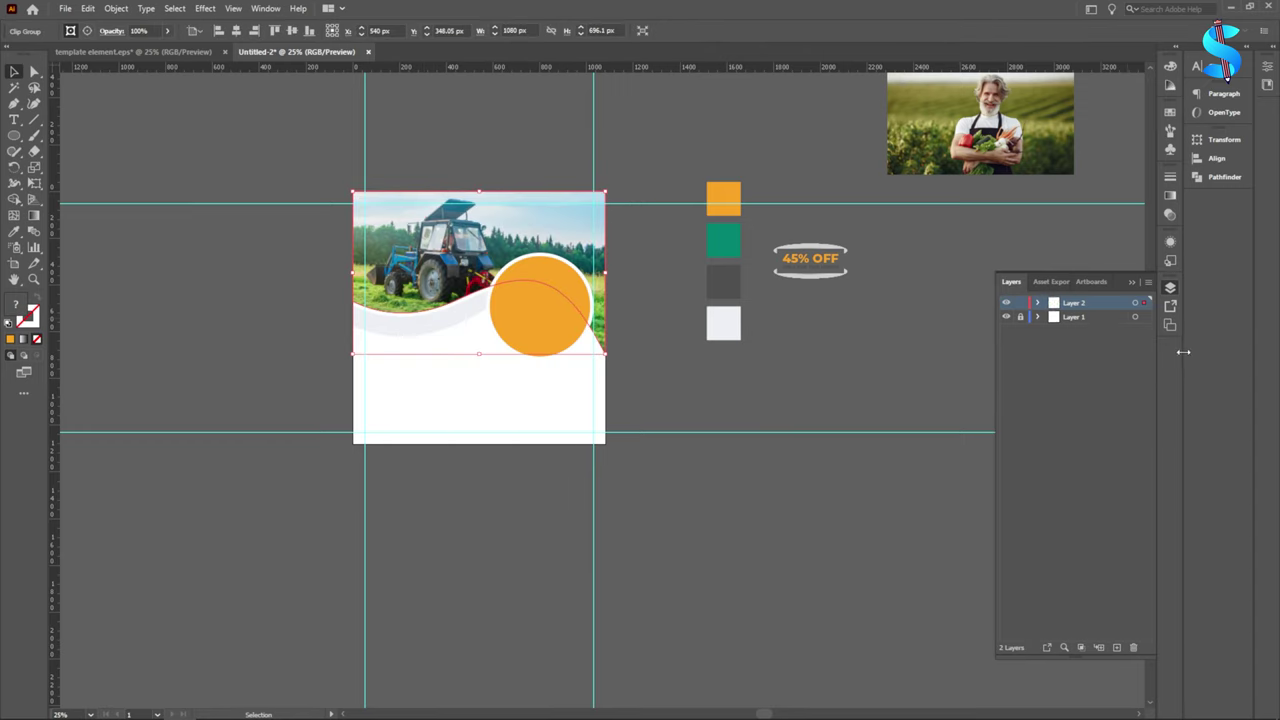
Step: Reposition the tractor photo inside its clip group, aligning it to the artboard's right edge and nudging it slightly up
left_click(1038, 303)
left_click(1052, 330)
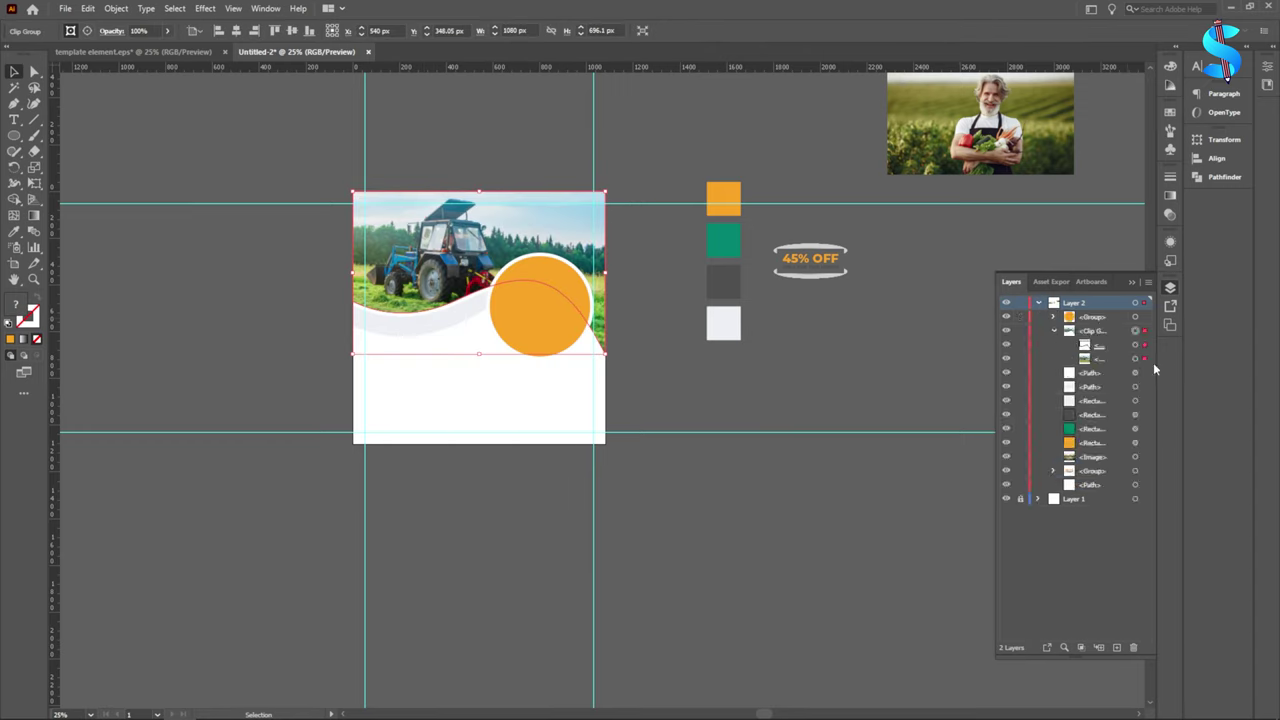
left_click(1136, 358)
key("shift+Left")
key("shift+Left")
key("shift+Left")
key("shift+Left")
key("shift+Left")
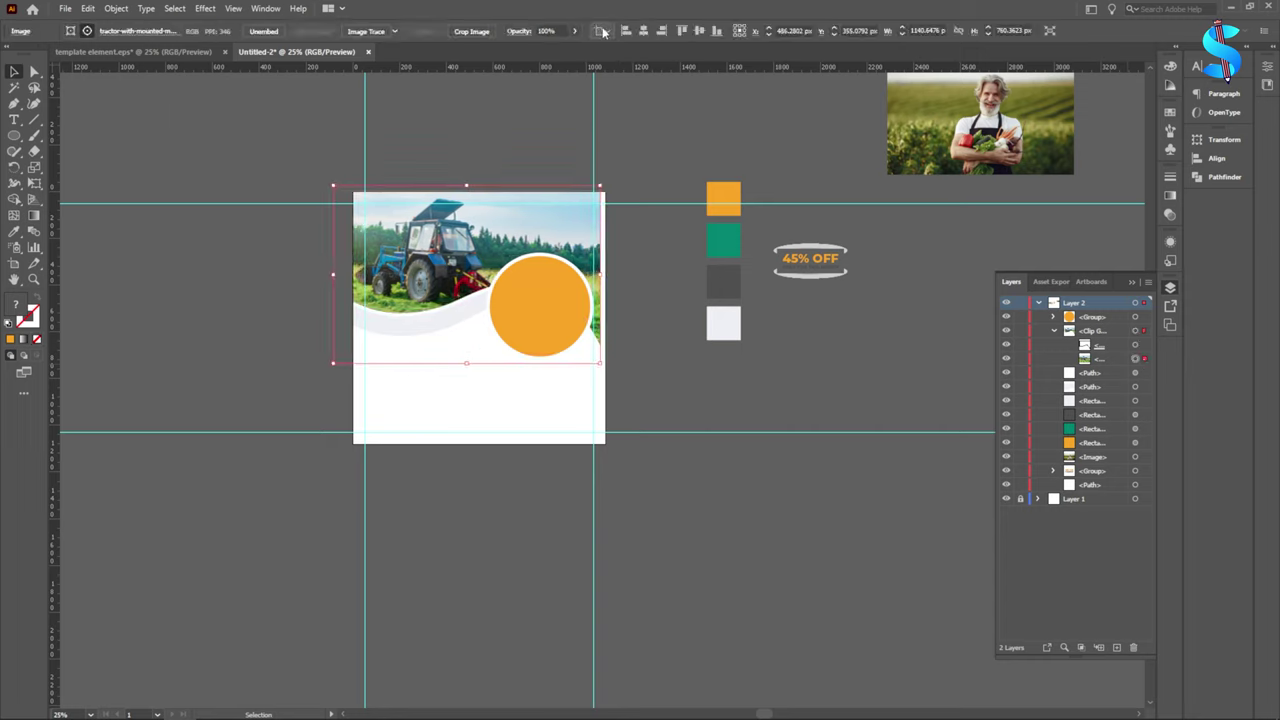
left_click(662, 31)
key("Up")
key("shift+Up")
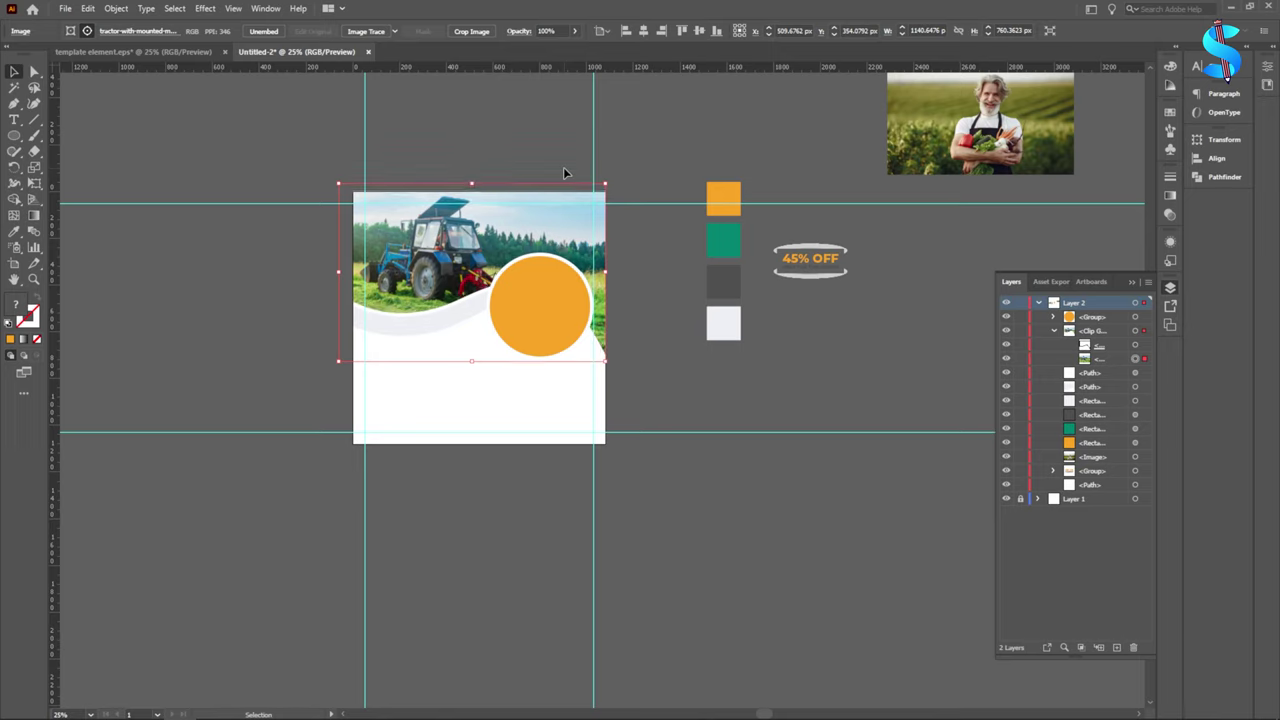
left_click(188, 356)
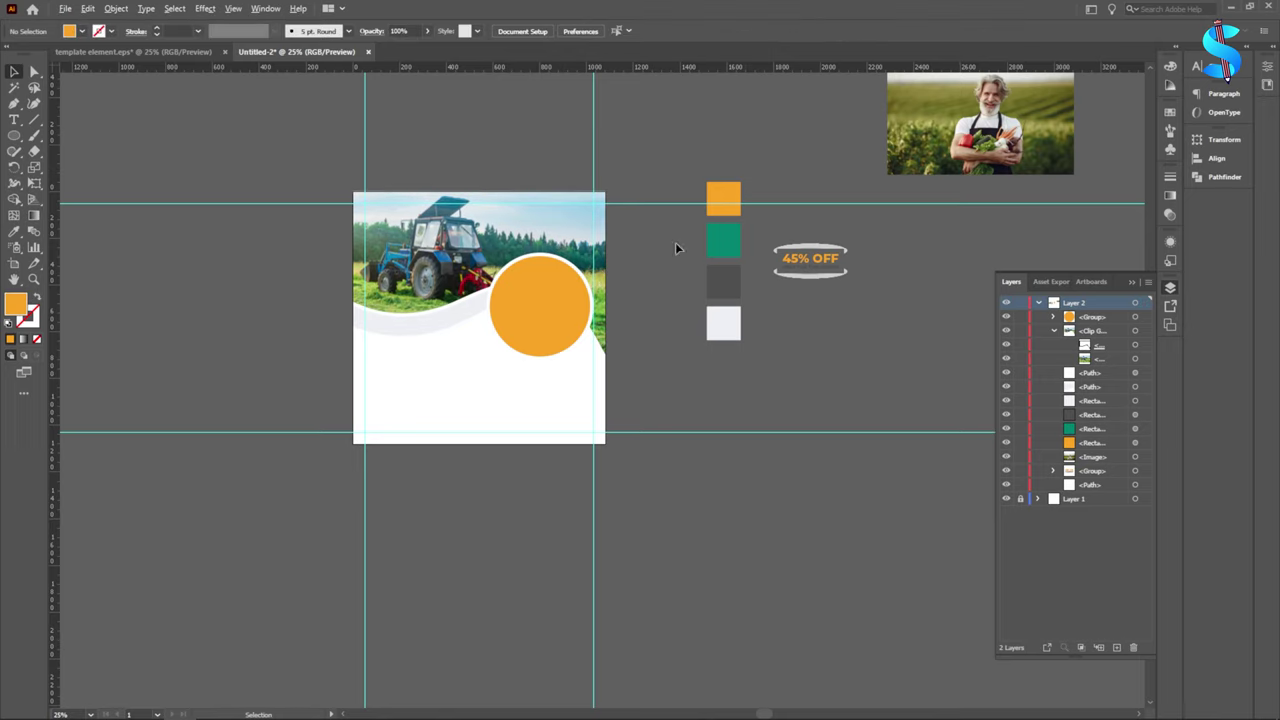
Step: Place the farmer photo behind the orange circle, ungroup the circle from its ring, and clip the photo to the circle
left_click_drag(975, 123, 526, 311)
right_click(531, 290)
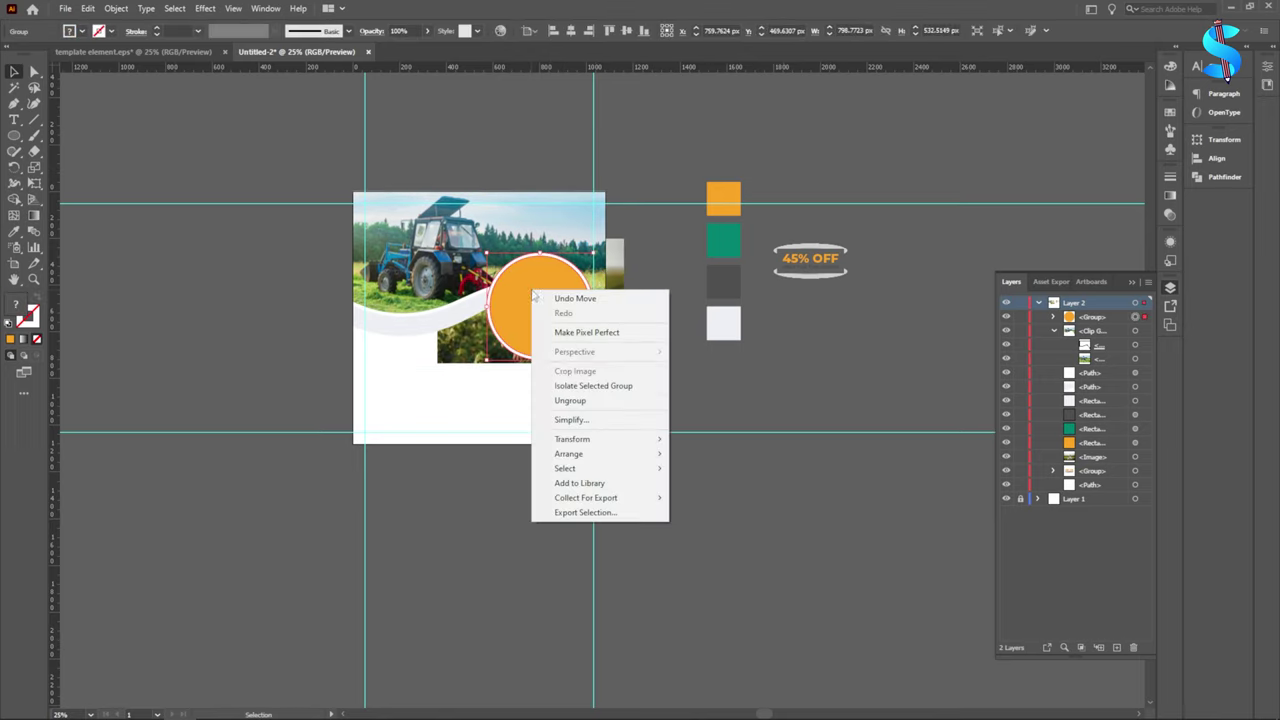
left_click(570, 401)
scroll(537, 309, "up", 2)
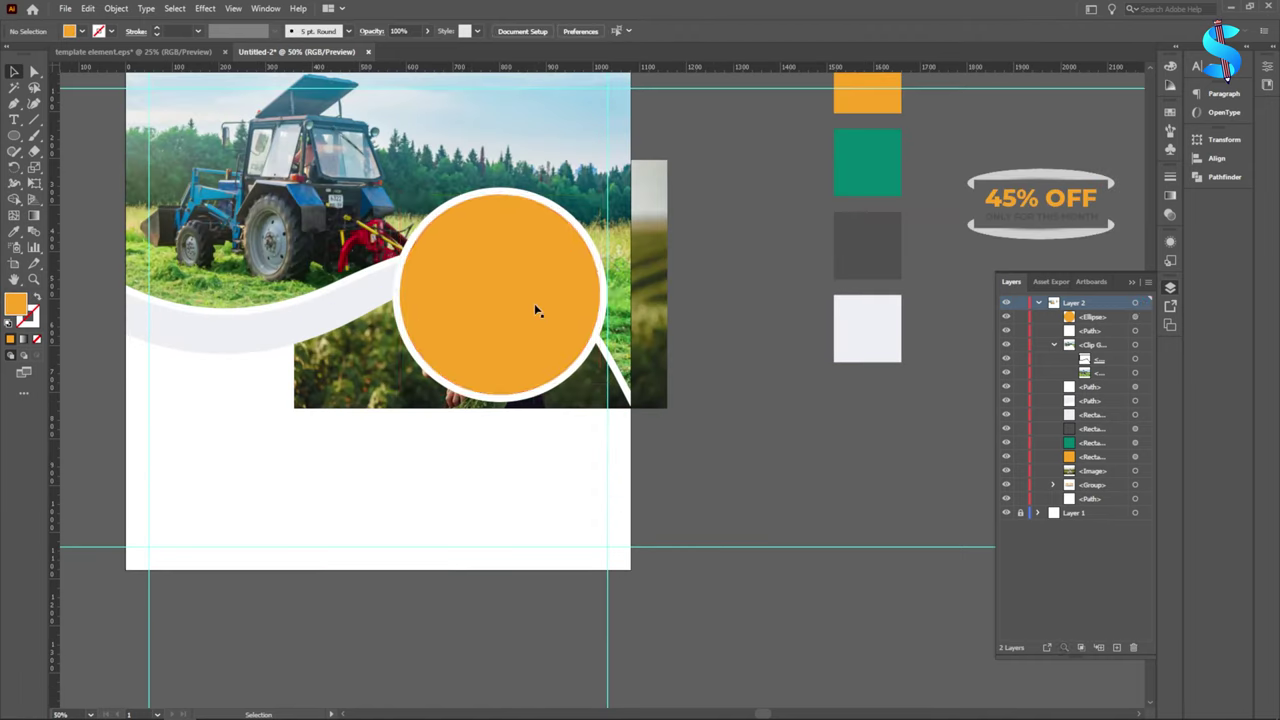
right_click(373, 368)
left_click(430, 481)
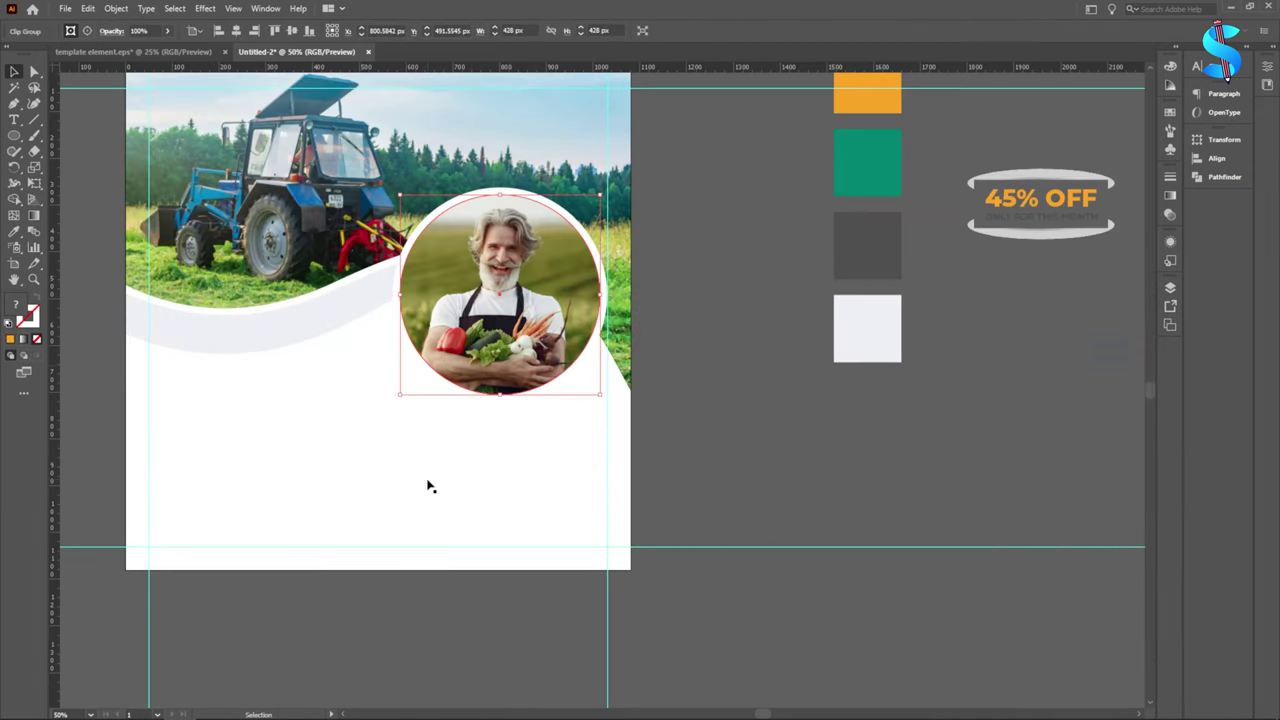
Step: Nudge the farmer photo up inside its circular clip group to centre the farmer in the circle
left_click(1053, 317)
left_click(1143, 345)
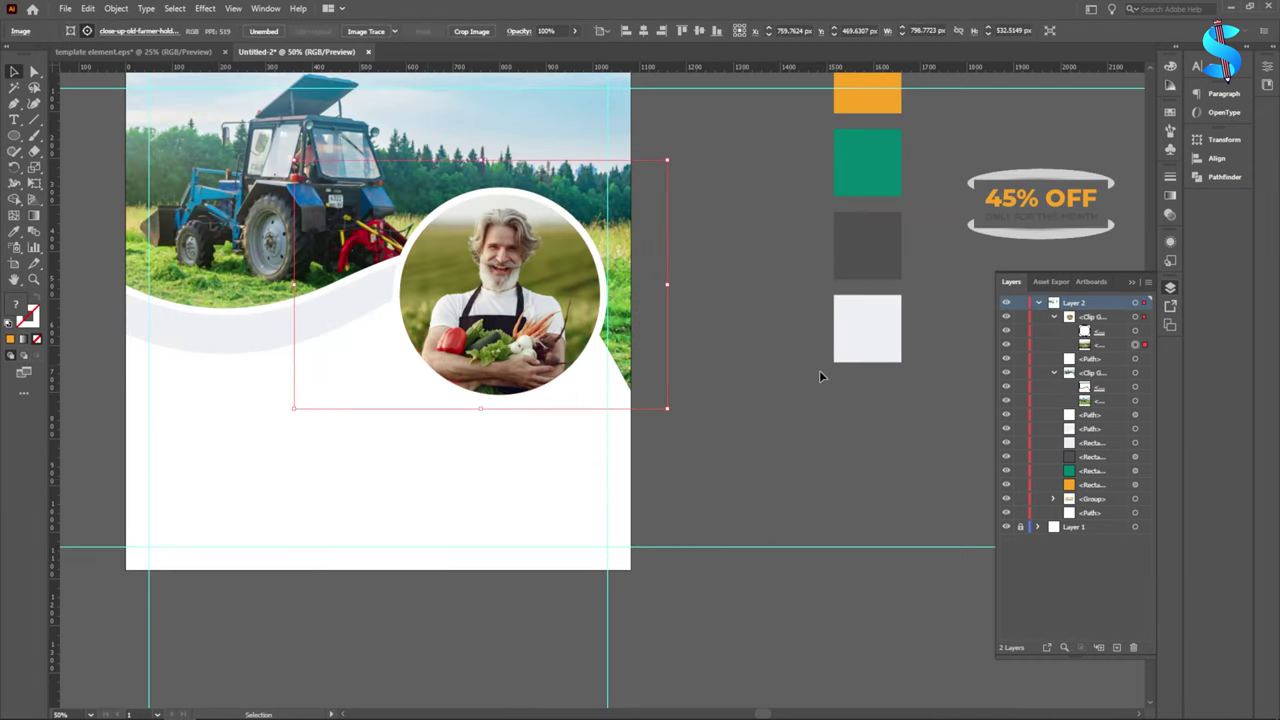
key("shift+Up")
key("shift+Up")
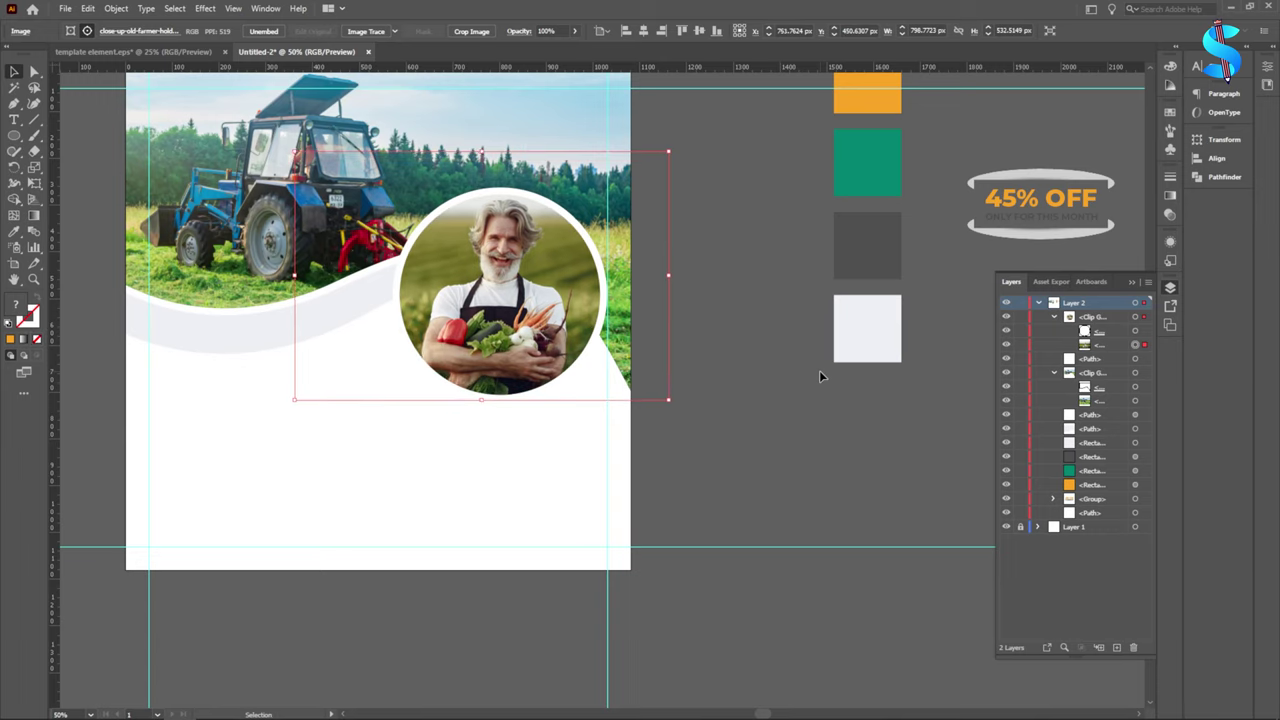
left_click(812, 456)
left_click(1054, 317)
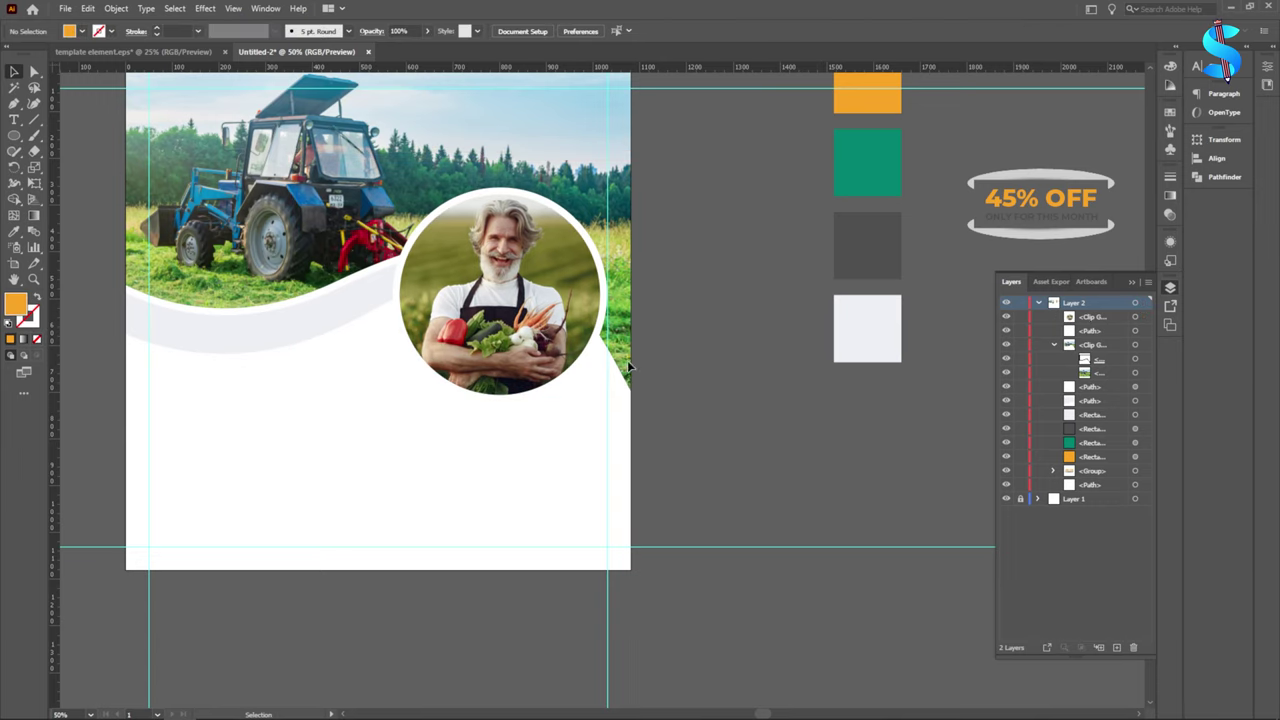
Step: Lock the white background square and group the clipped farmer photo with its white ring
left_click(547, 430)
key("ctrl+2")
left_click(502, 364)
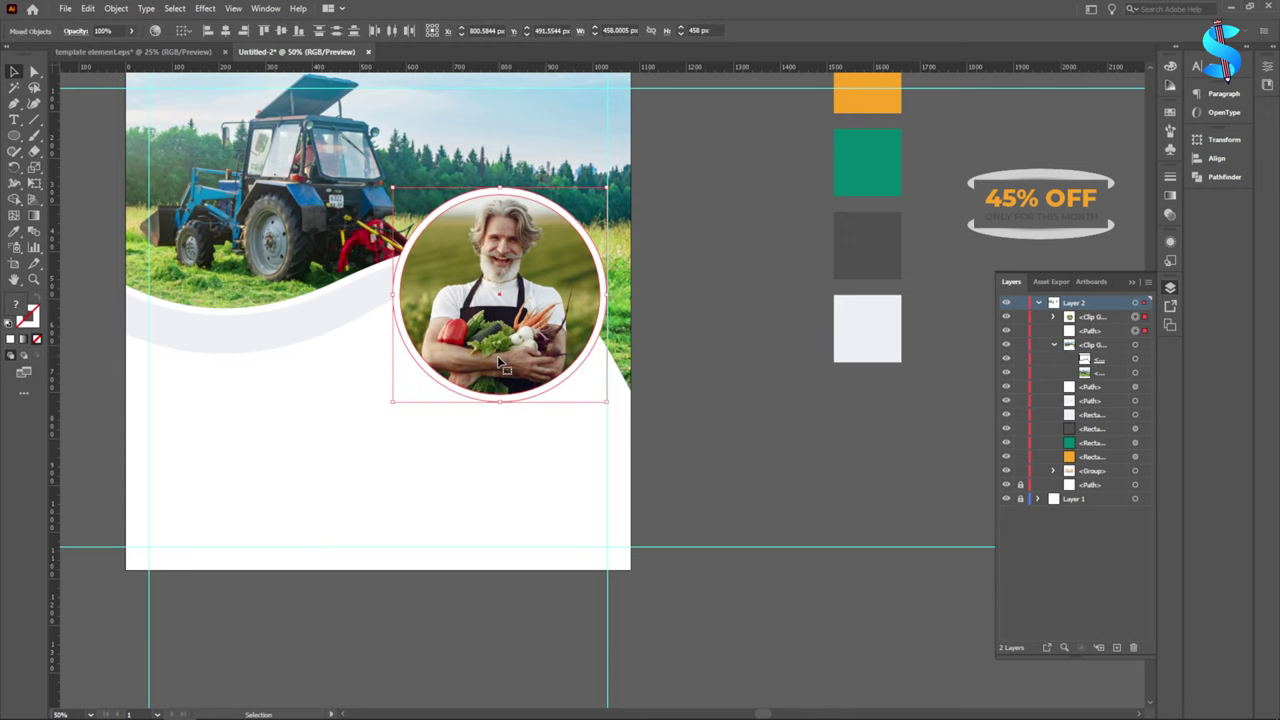
key("ctrl+g")
left_click(749, 460)
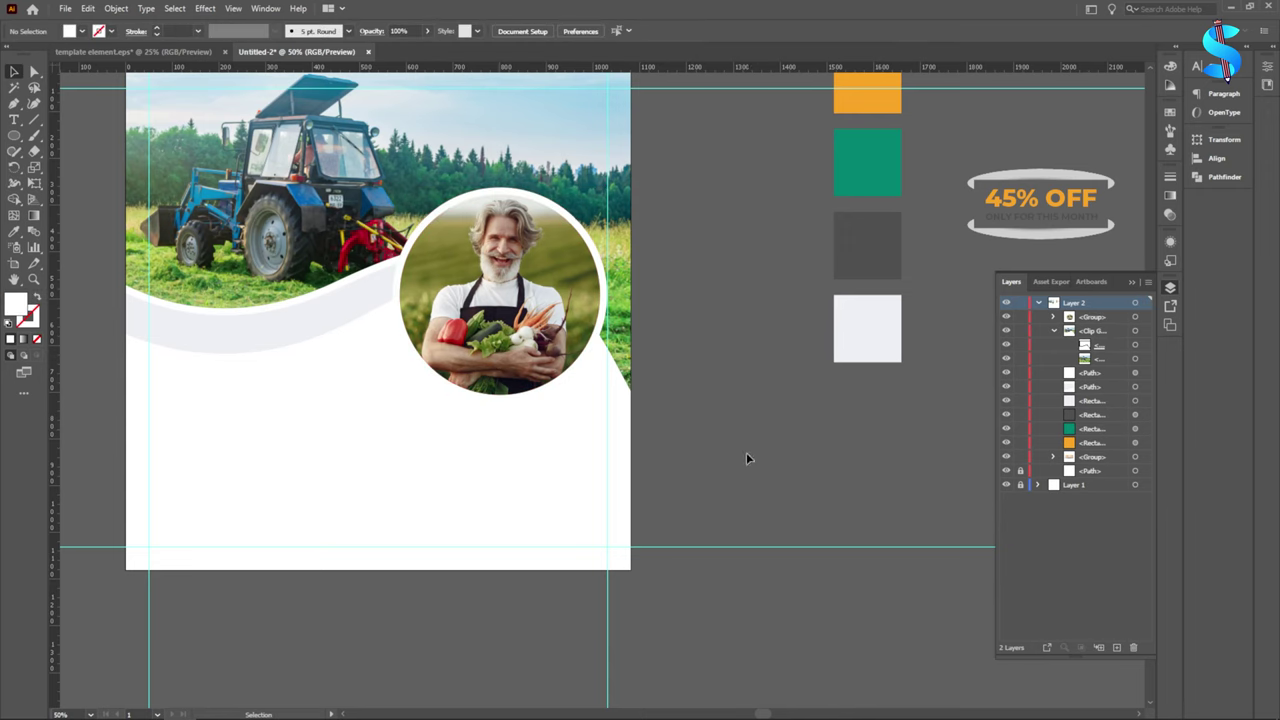
Step: Add a line of placeholder text on the white area below the wave and scale it up to about 74 pt
scroll(726, 455, "down", 1)
scroll(724, 455, "up", 2)
scroll(475, 410, "down", 1)
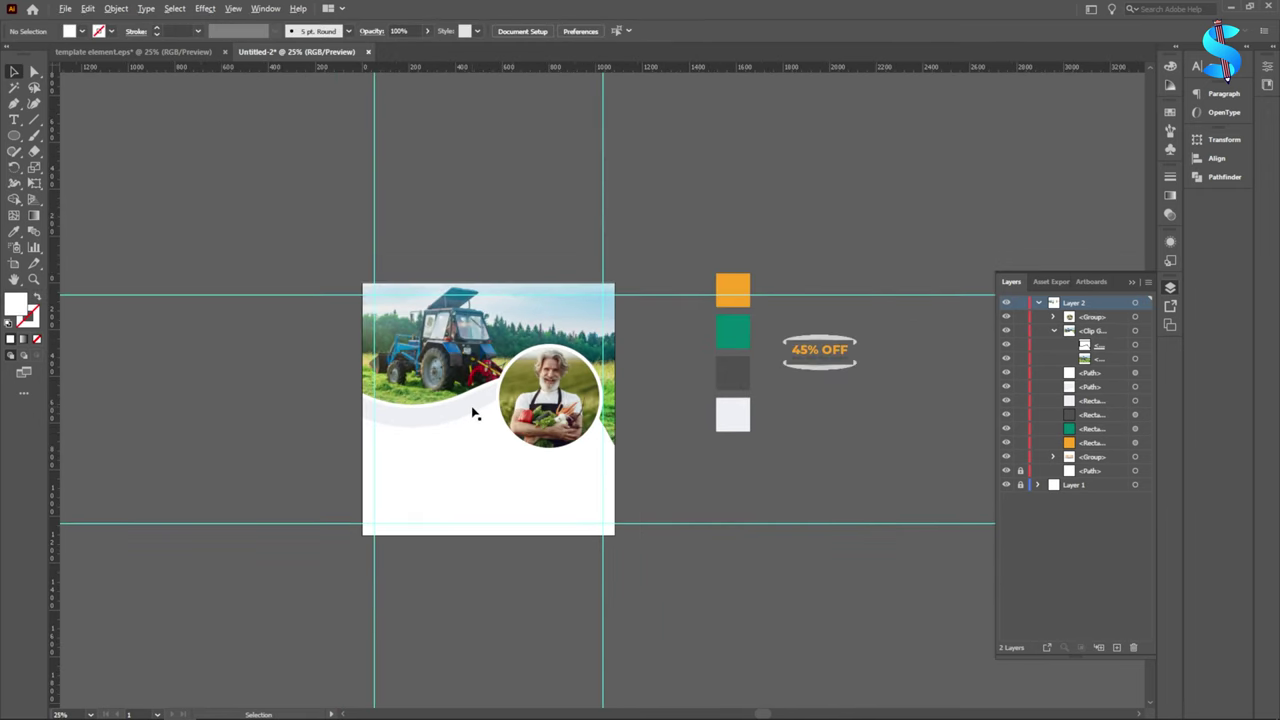
scroll(660, 363, "down", 2)
left_click(14, 119)
scroll(420, 354, "down", 1)
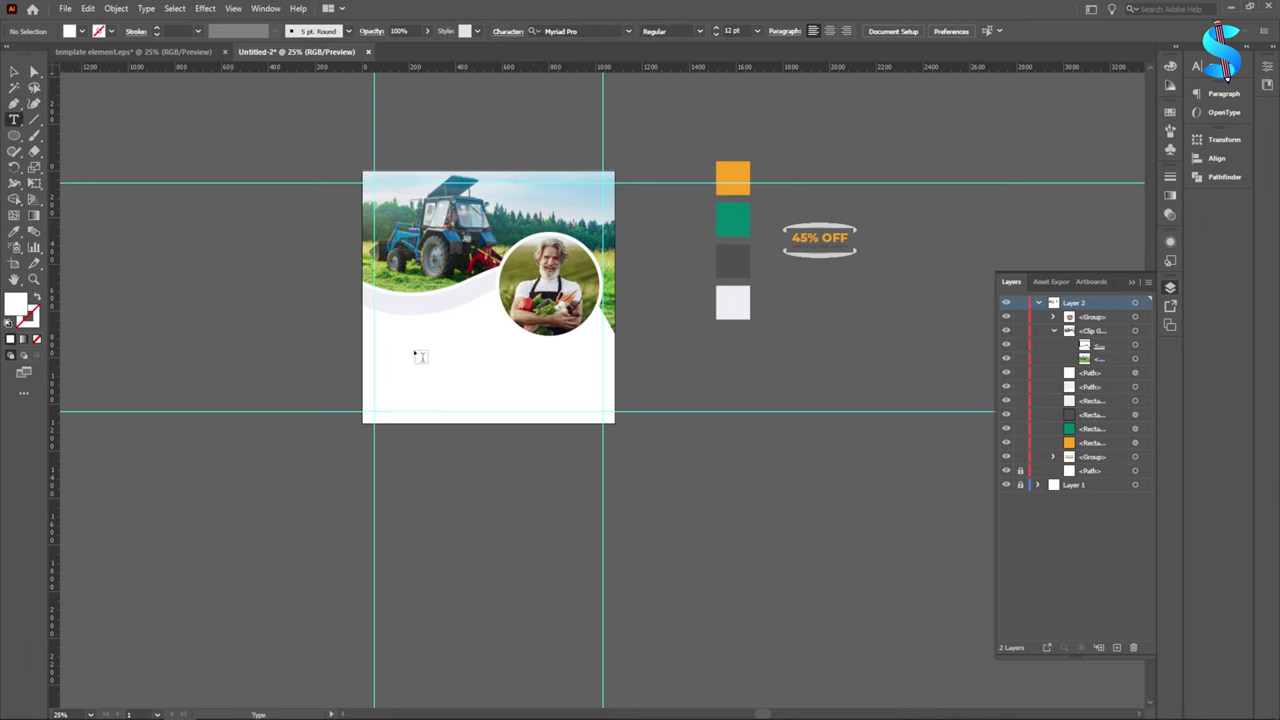
scroll(400, 340, "up", 2)
left_click(365, 350)
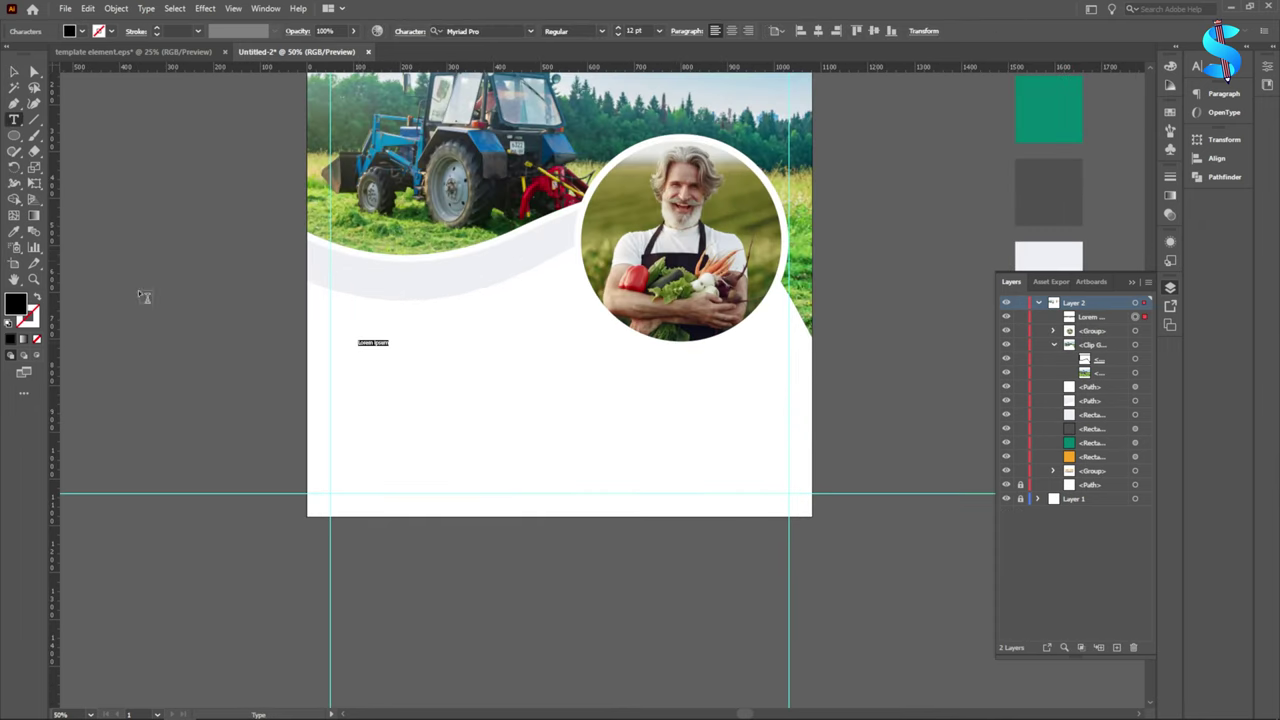
key("Escape")
left_click_drag(410, 370, 37, 352)
Step: Replace the placeholder text with "LAWN &"
key("t")
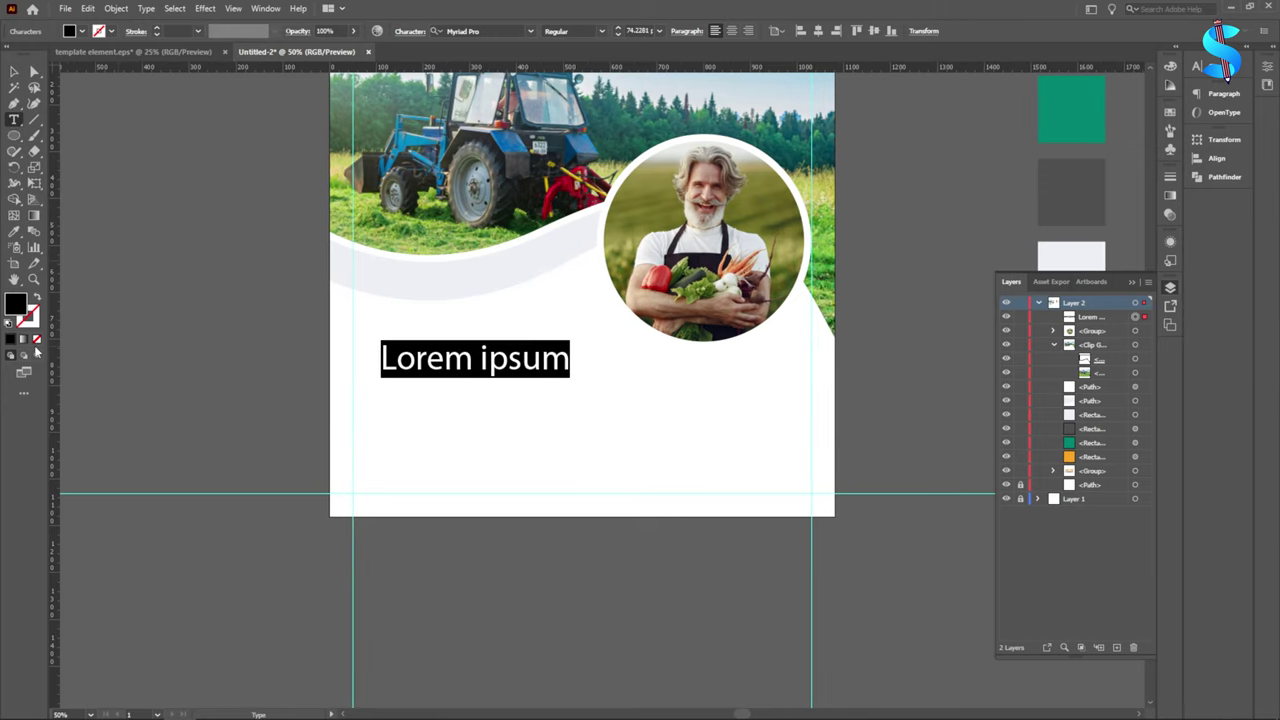
type("LA")
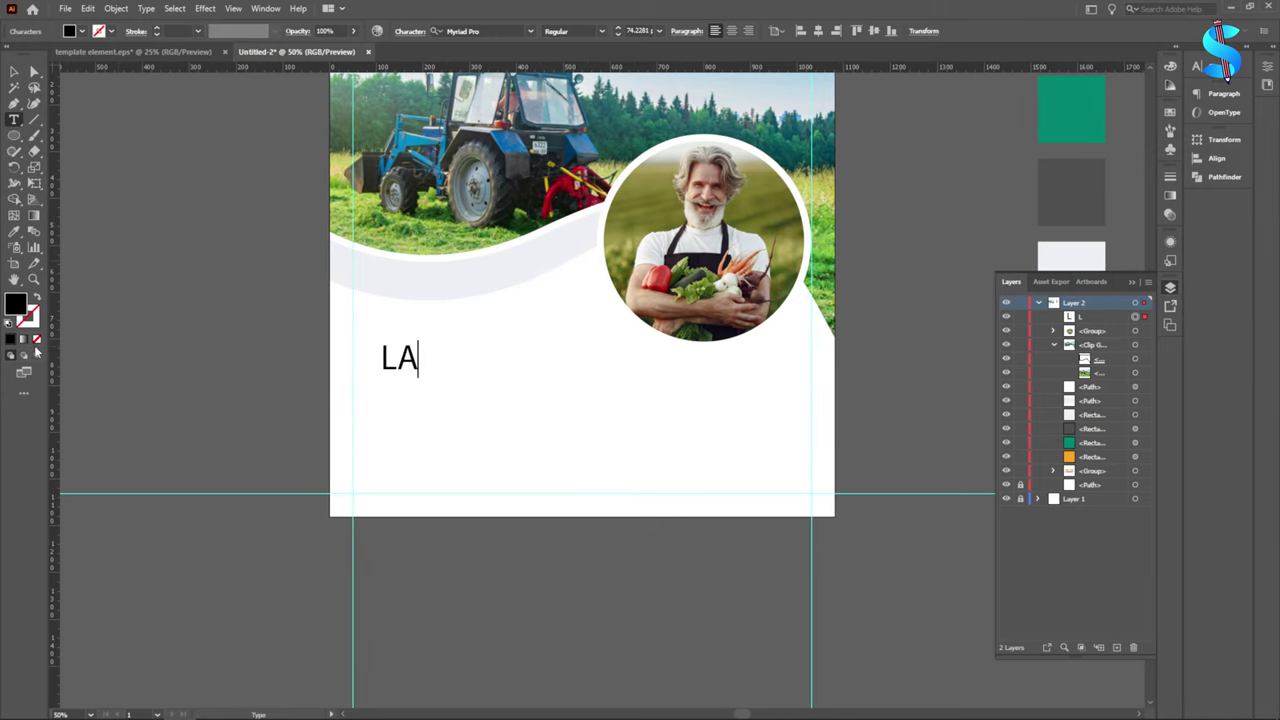
type("WN &")
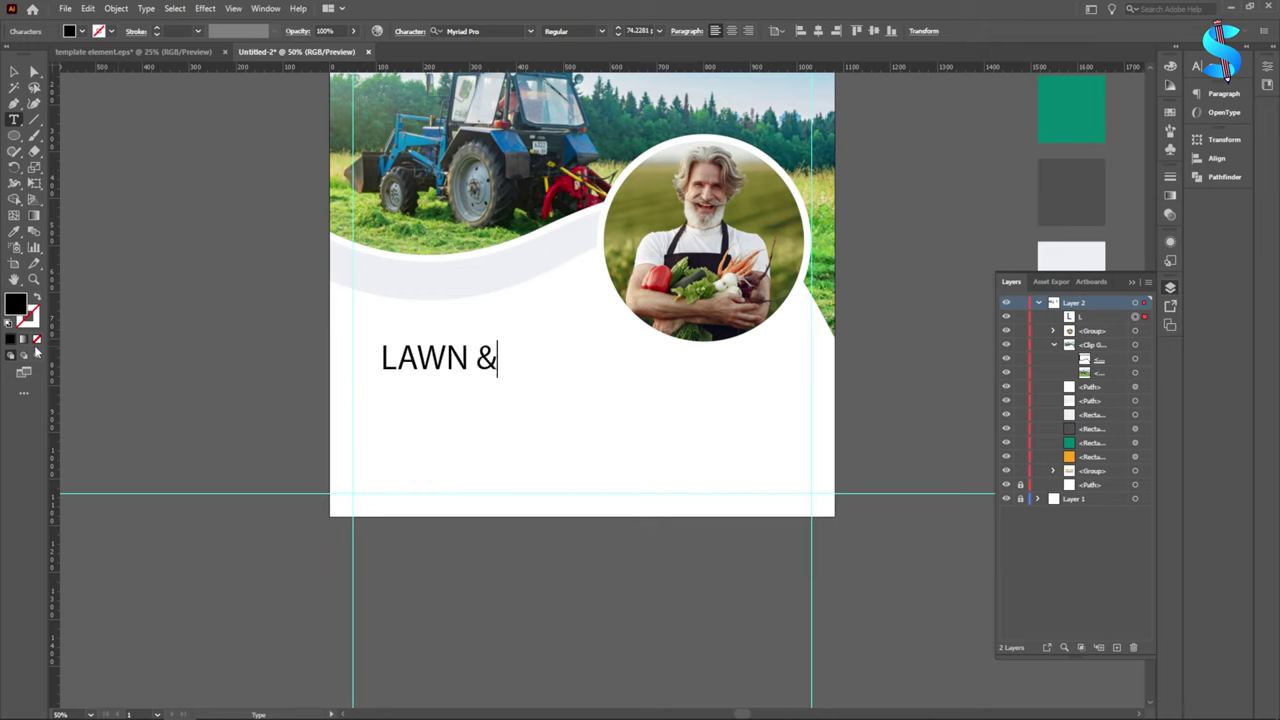
left_click(14, 72)
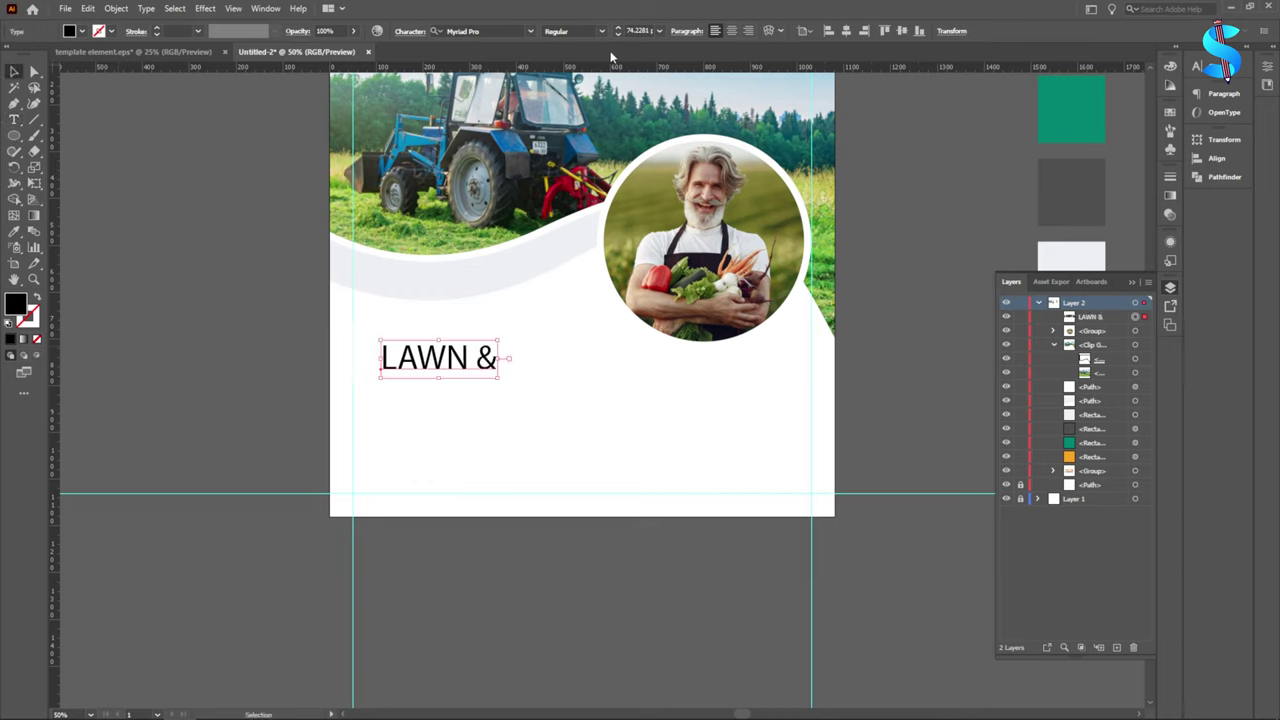
Step: Set the font of the "LAWN &" text to Montserrat Bold
left_click(494, 31)
type("MONT")
scroll(528, 311, "down", 1)
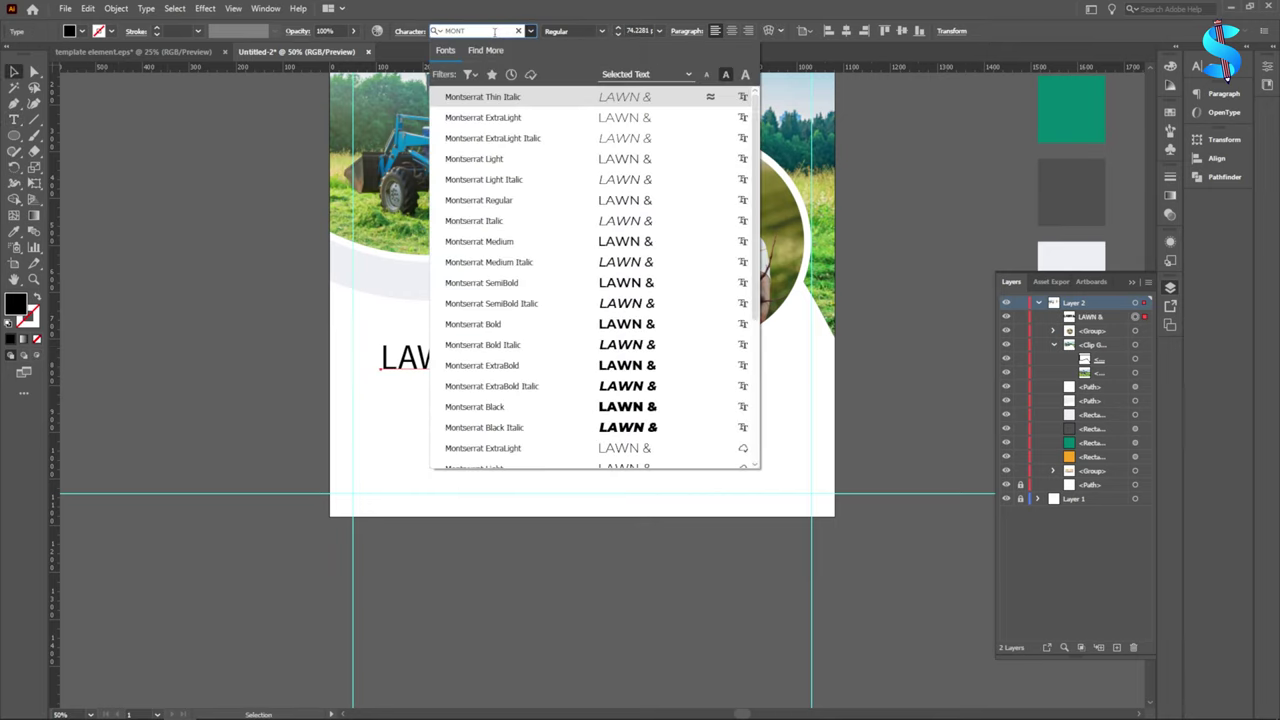
left_click(484, 326)
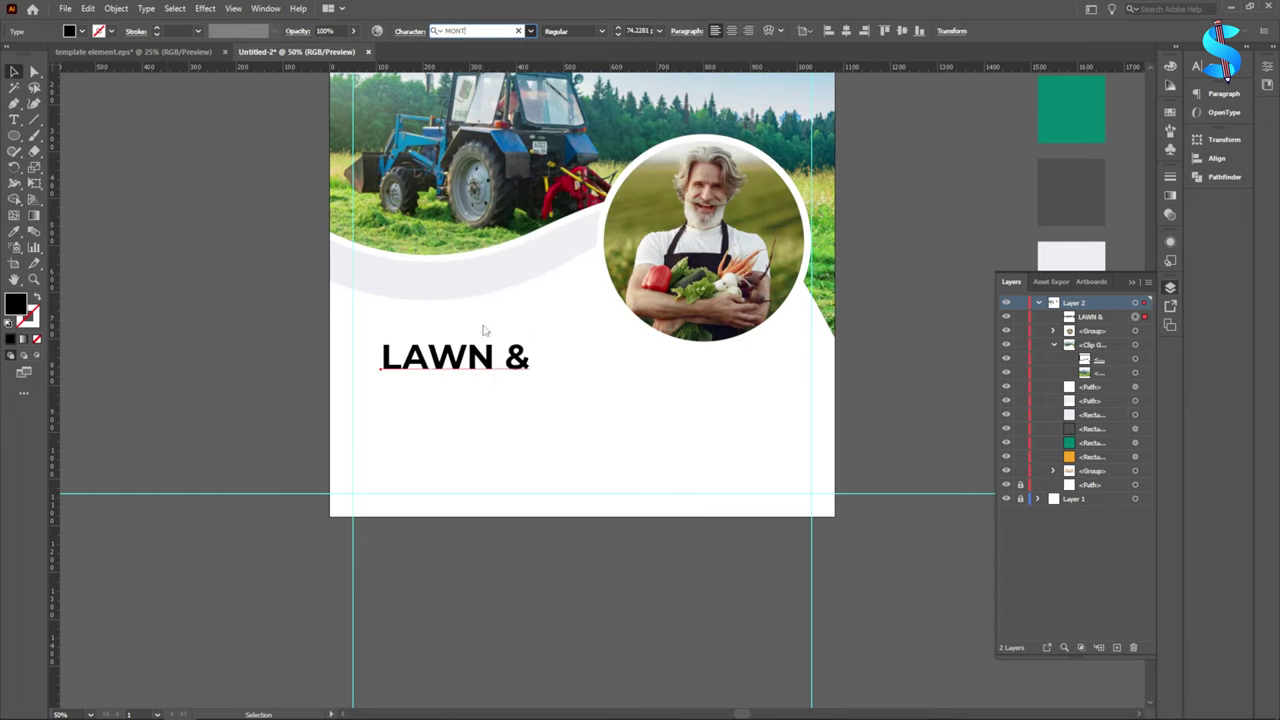
Step: Move the "LAWN &" text onto the left margin guide and stack two evenly spaced copies beneath it
left_click_drag(445, 370, 416, 330)
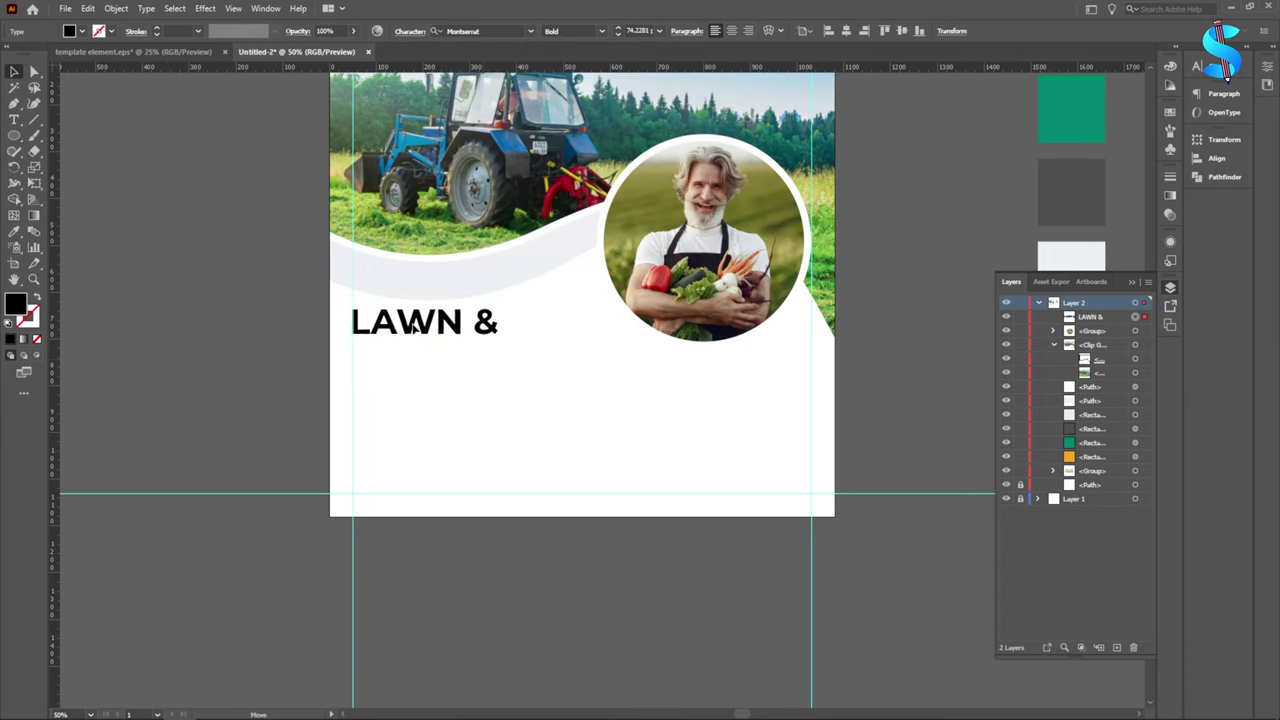
scroll(352, 322, "up", 7)
scroll(345, 345, "down", 7)
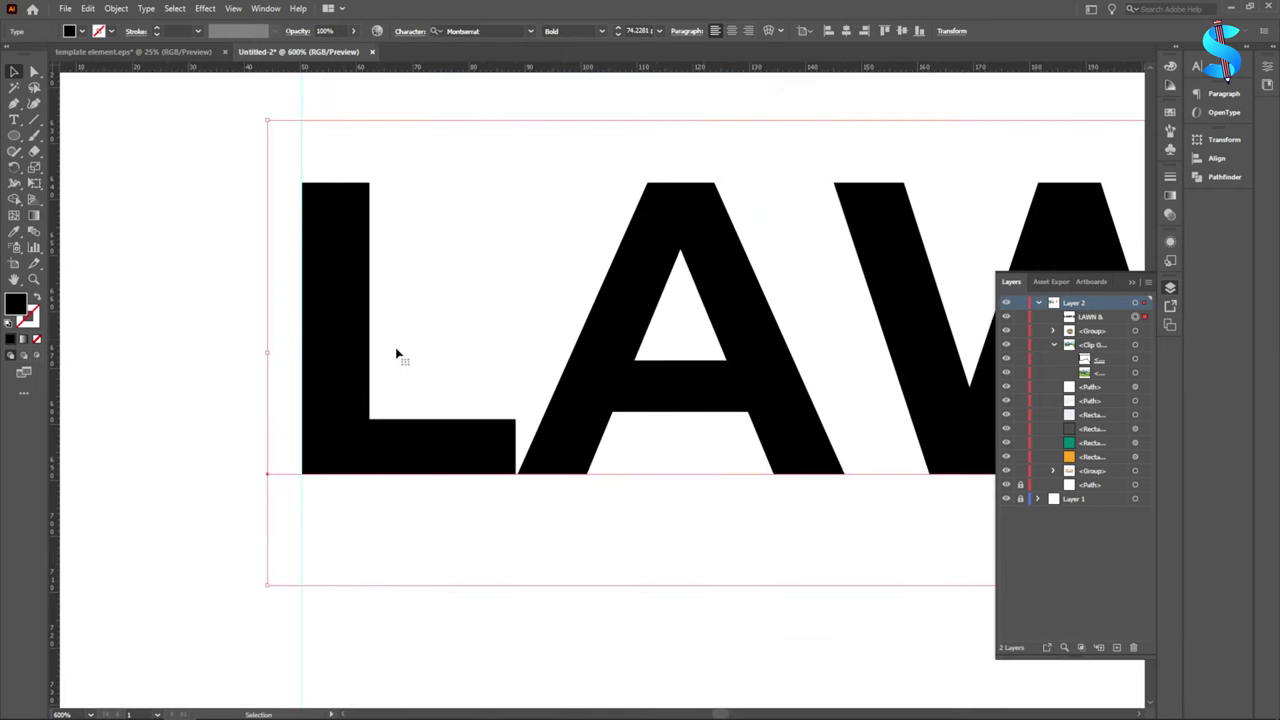
left_click_drag(551, 359, 553, 446)
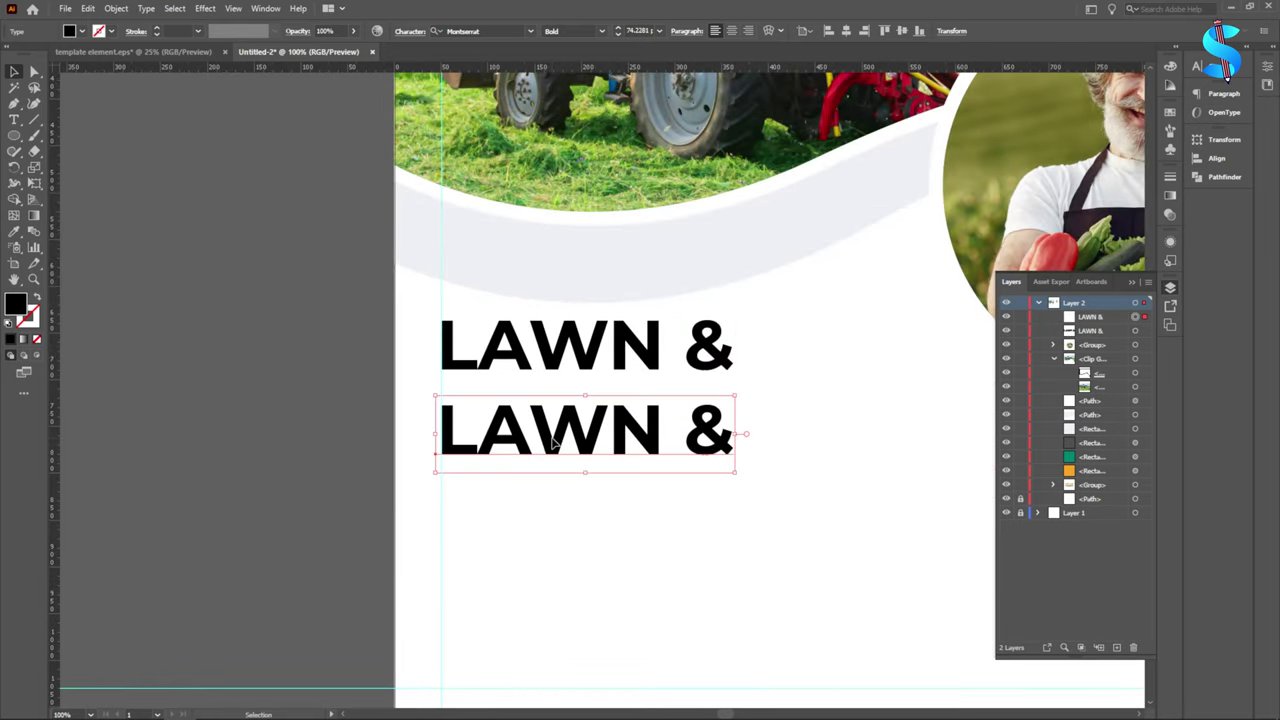
key("ctrl+d")
Step: Replace the second heading line with "GARDENING" and the third line with "SERVICES"
left_click(14, 120)
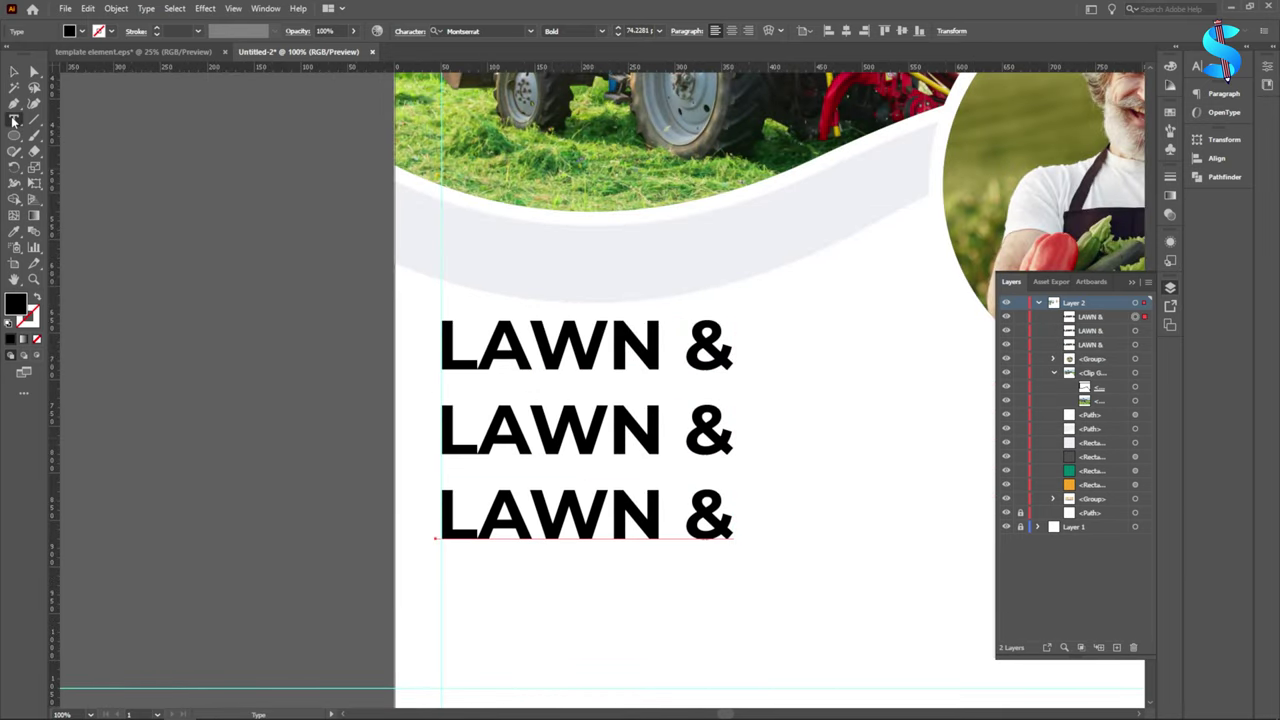
triple_click(727, 447)
type("GARDE")
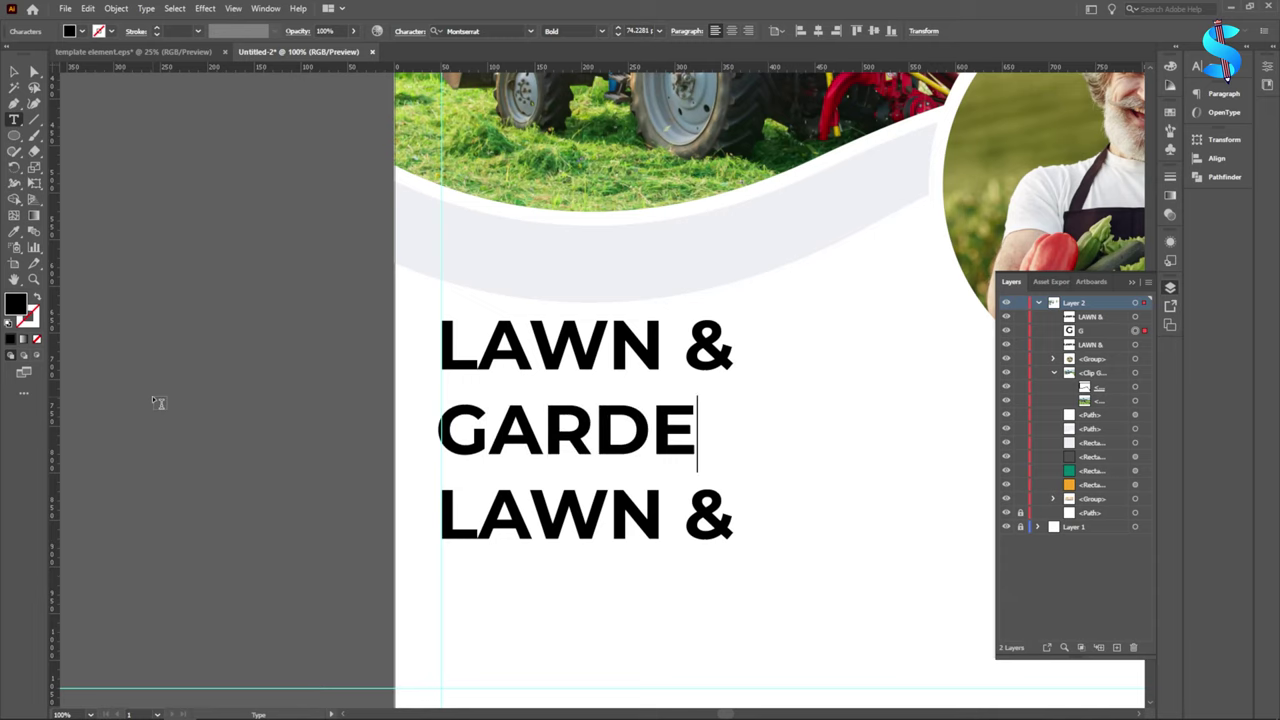
type("NING")
scroll(658, 455, "down", 2)
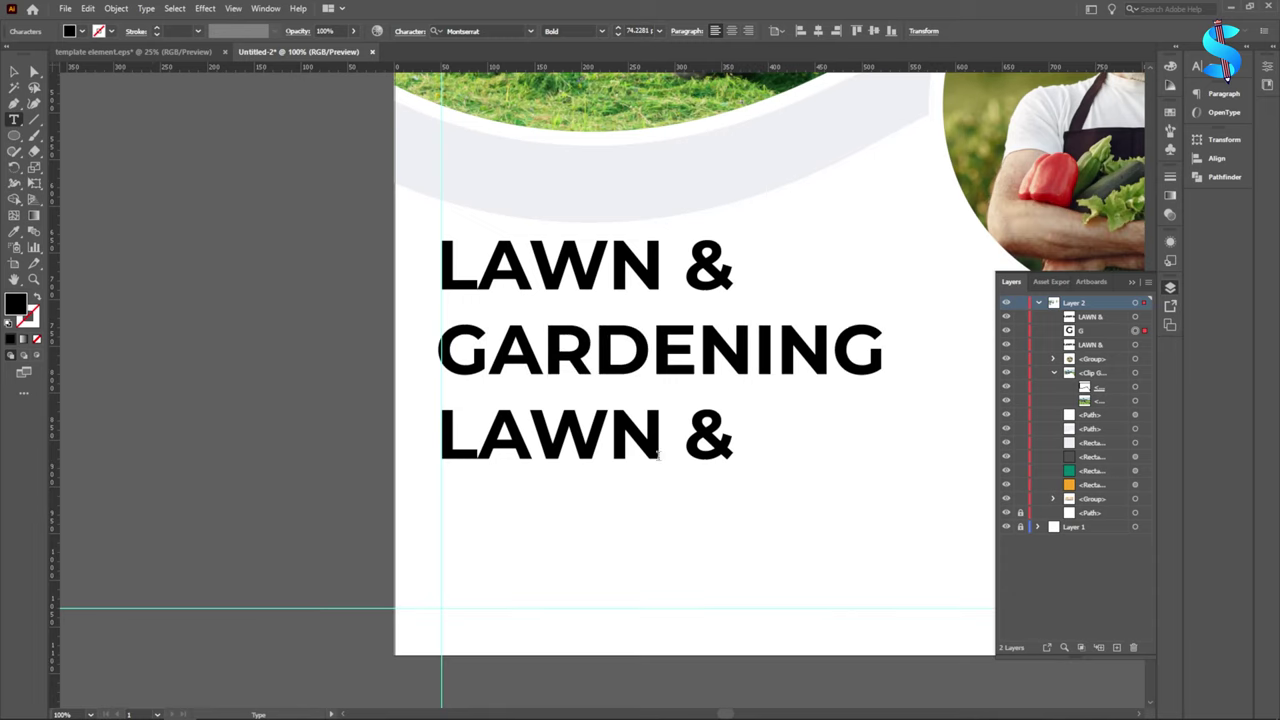
left_click_drag(724, 438, 186, 443)
type("SERVI")
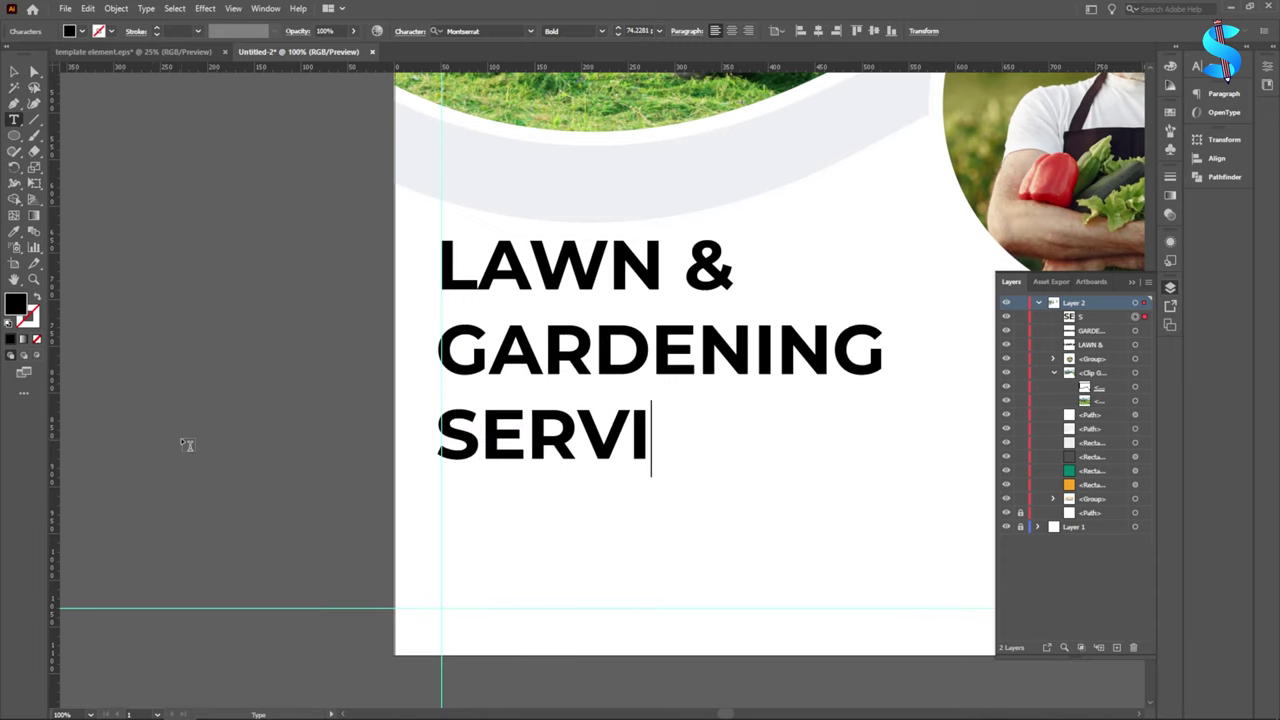
type("CES")
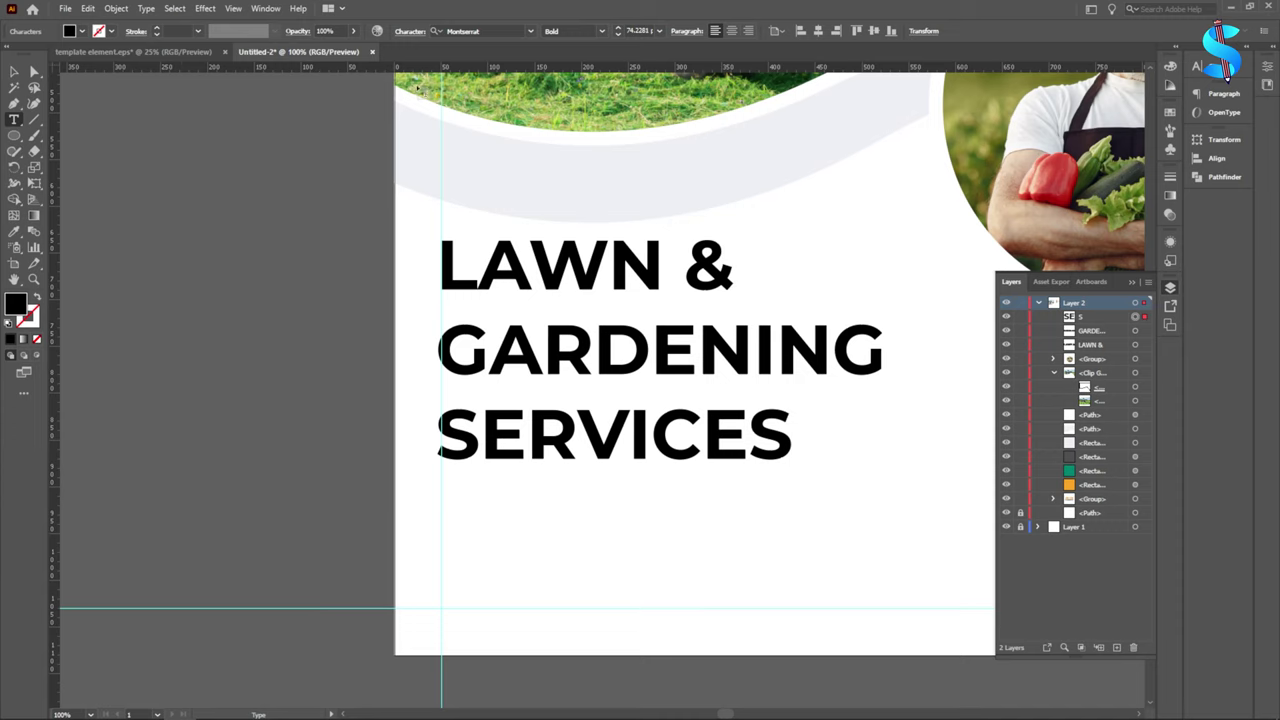
Step: Shift the GARDENING and SERVICES lines together so their left edges meet the left margin guide
left_click(11, 72)
scroll(304, 256, "down", 3)
left_click(306, 258)
scroll(445, 288, "up", 2)
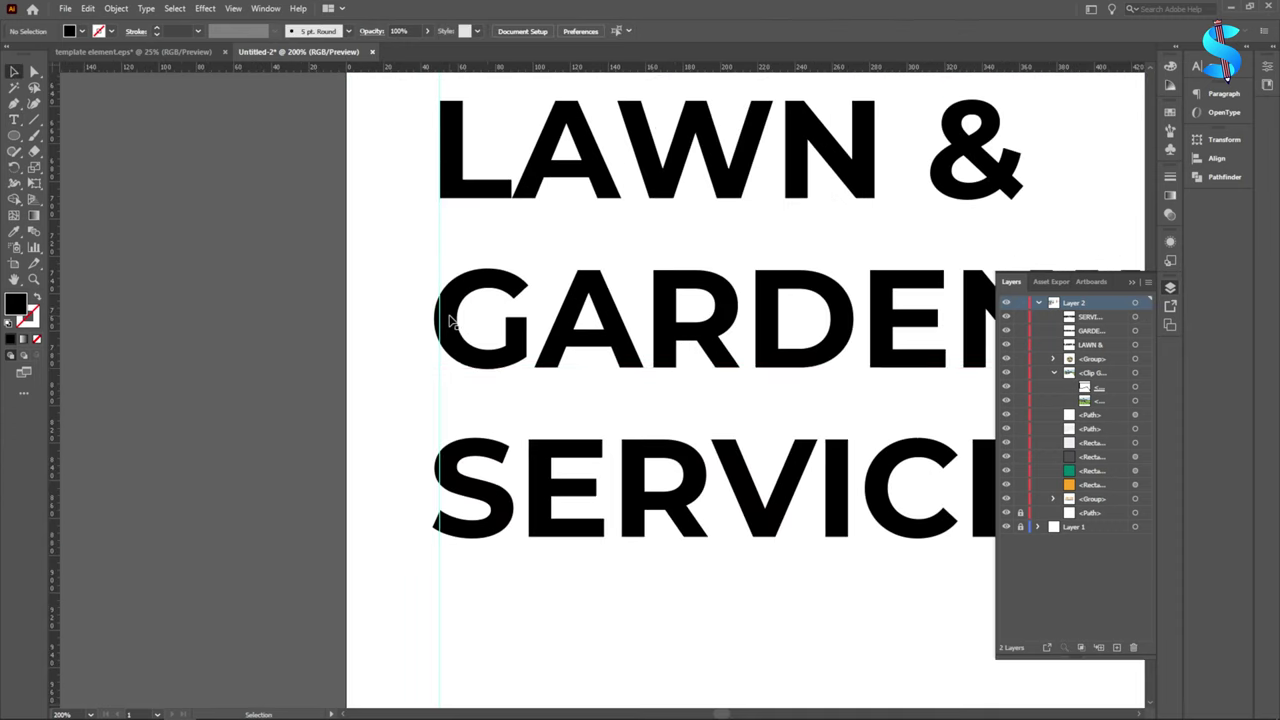
left_click(449, 318)
left_click(456, 465, "shift")
scroll(455, 466, "up", 3)
scroll(449, 470, "left", 1)
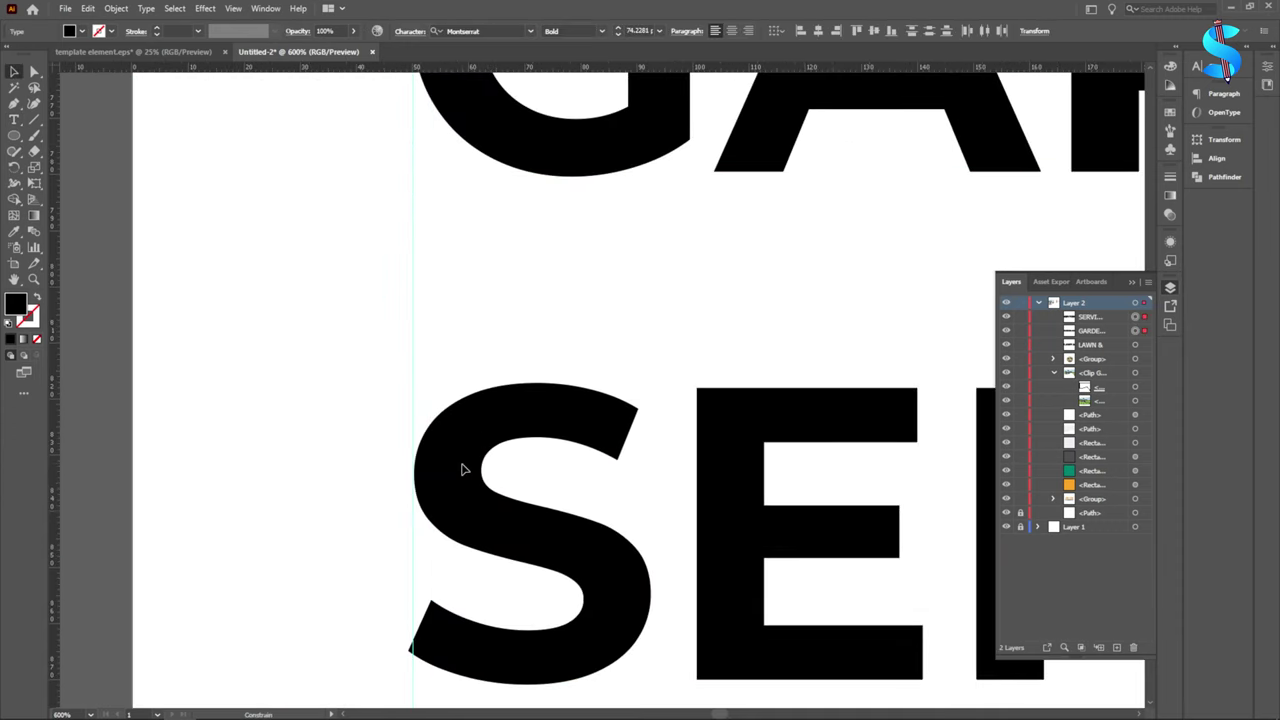
scroll(455, 445, "left", 1)
scroll(455, 440, "down", 2)
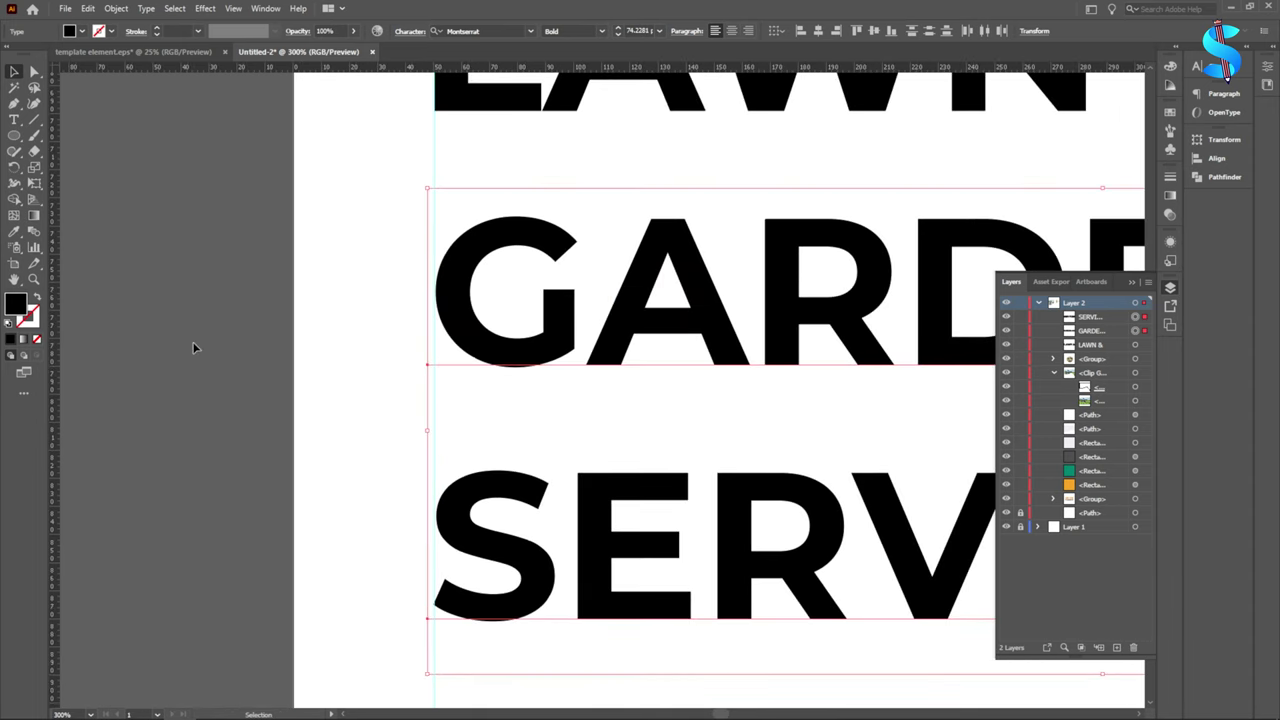
Step: Fine-tune the GARDENING line so the curve of its G touches the left margin guide
left_click(194, 349)
scroll(448, 287, "up", 6)
left_click_drag(443, 373, 433, 376)
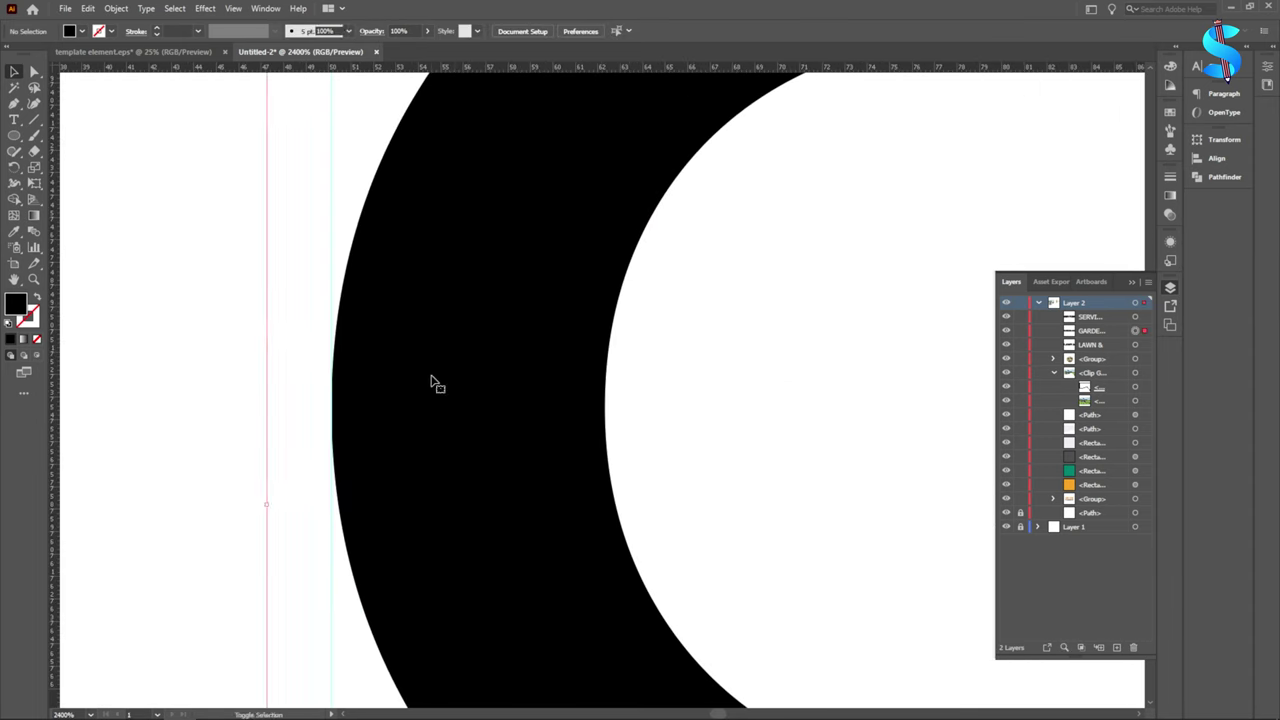
key("ctrl+1")
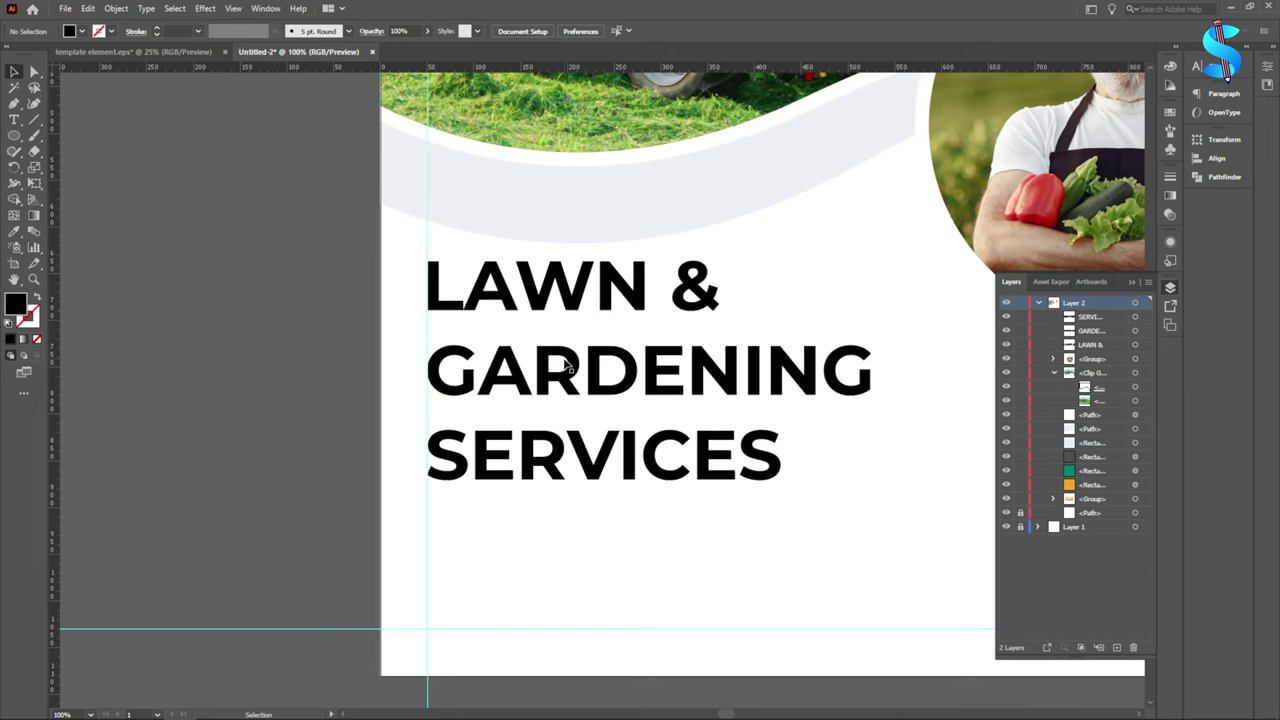
Step: Set all three heading lines to Montserrat ExtraBold
left_click(543, 287)
left_click(548, 331, "shift")
left_click(548, 460, "shift")
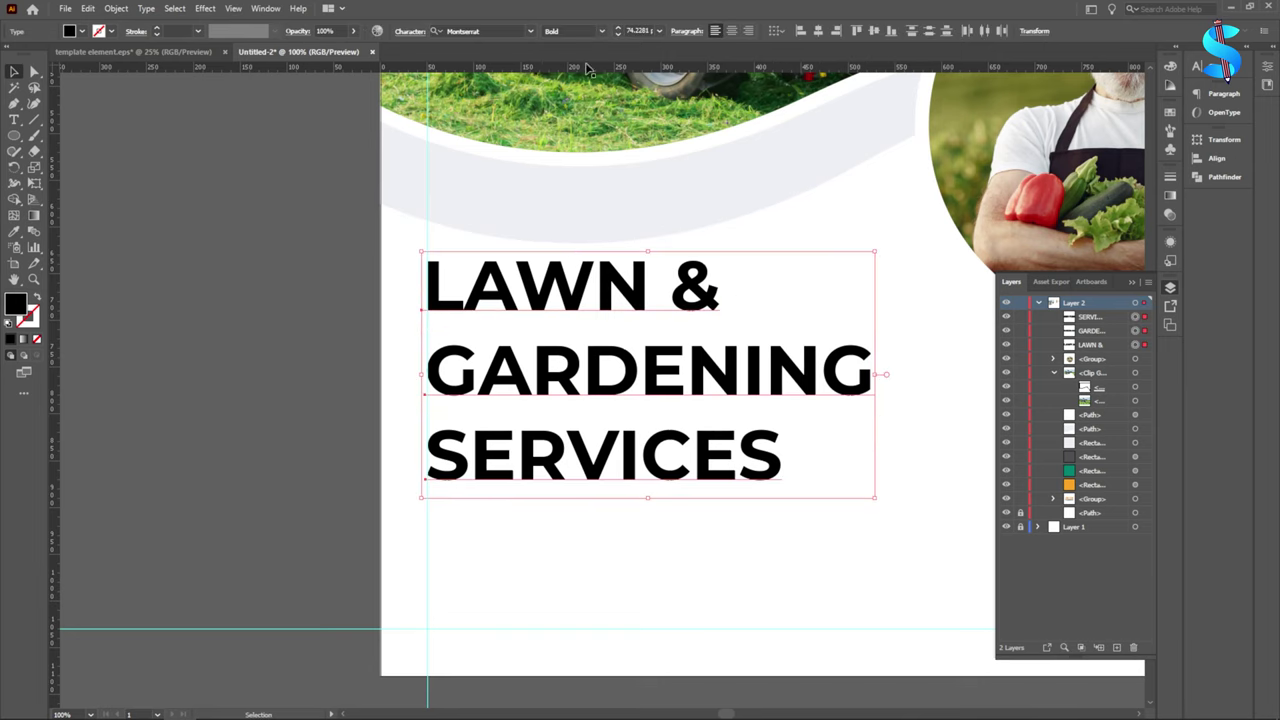
left_click(603, 33)
left_click(565, 246)
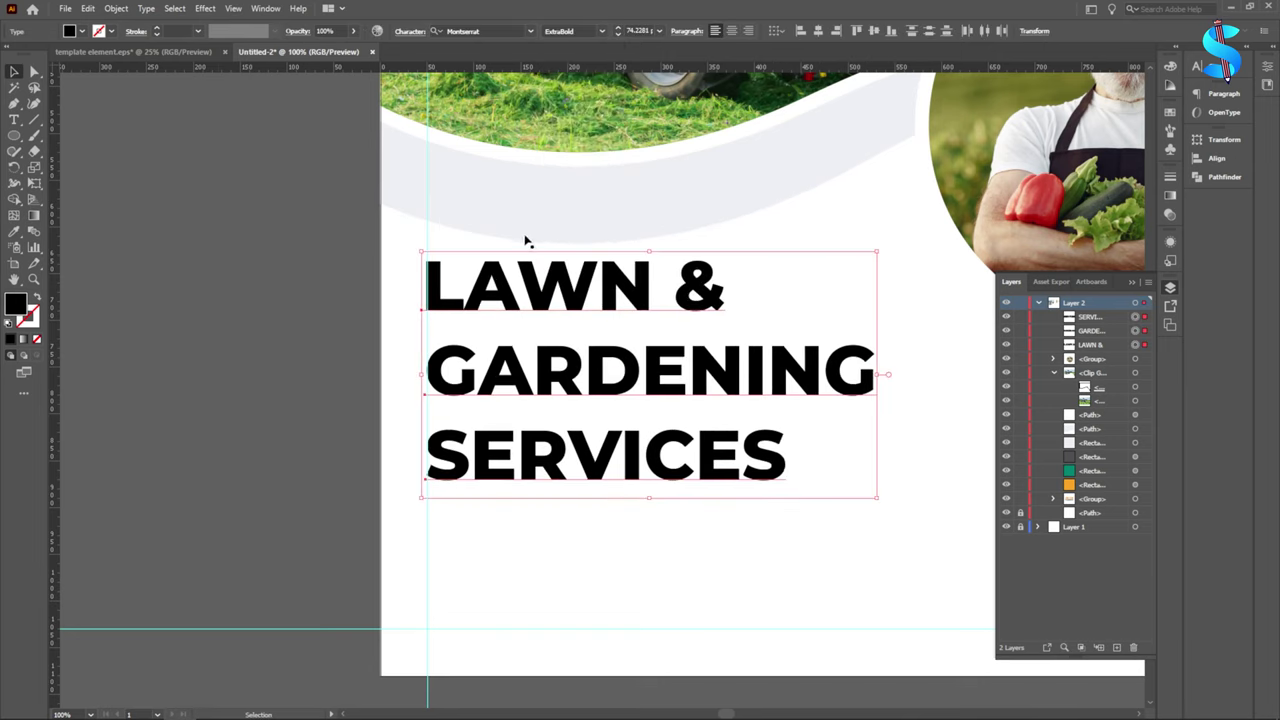
left_click(246, 278)
Step: Color the "LAWN &" and "SERVICES" lines with the green of the palette swatch beside the artboard
scroll(355, 293, "down", 2)
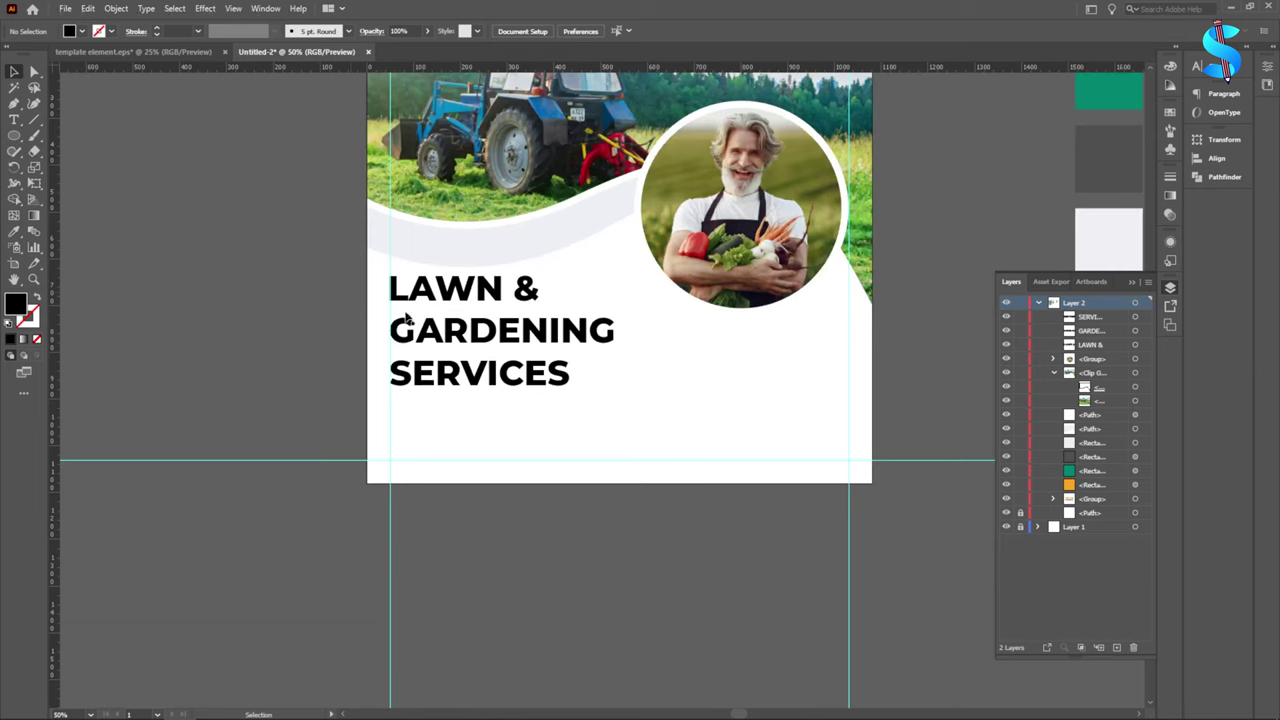
left_click(481, 292)
left_click(500, 380, "shift")
left_click(1103, 82)
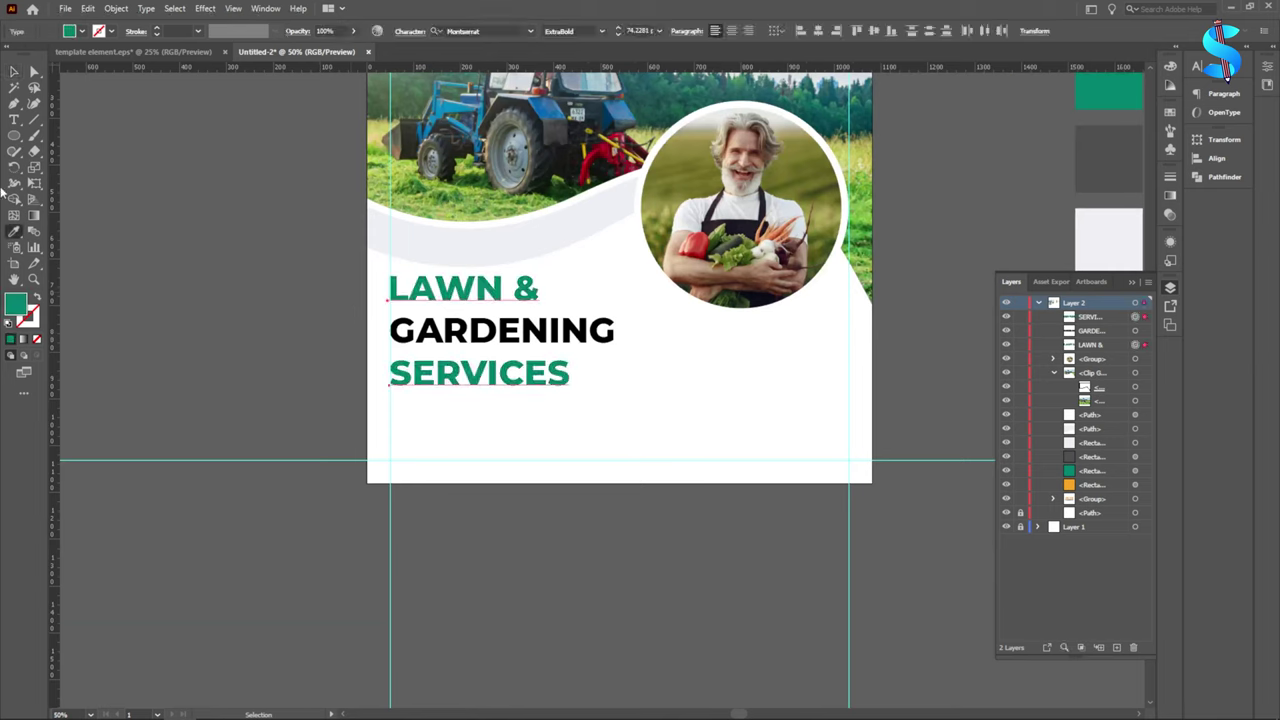
left_click(15, 76)
Step: Color the "GARDENING" line with the orange of the palette swatch beside the artboard
left_click(483, 340)
key("i")
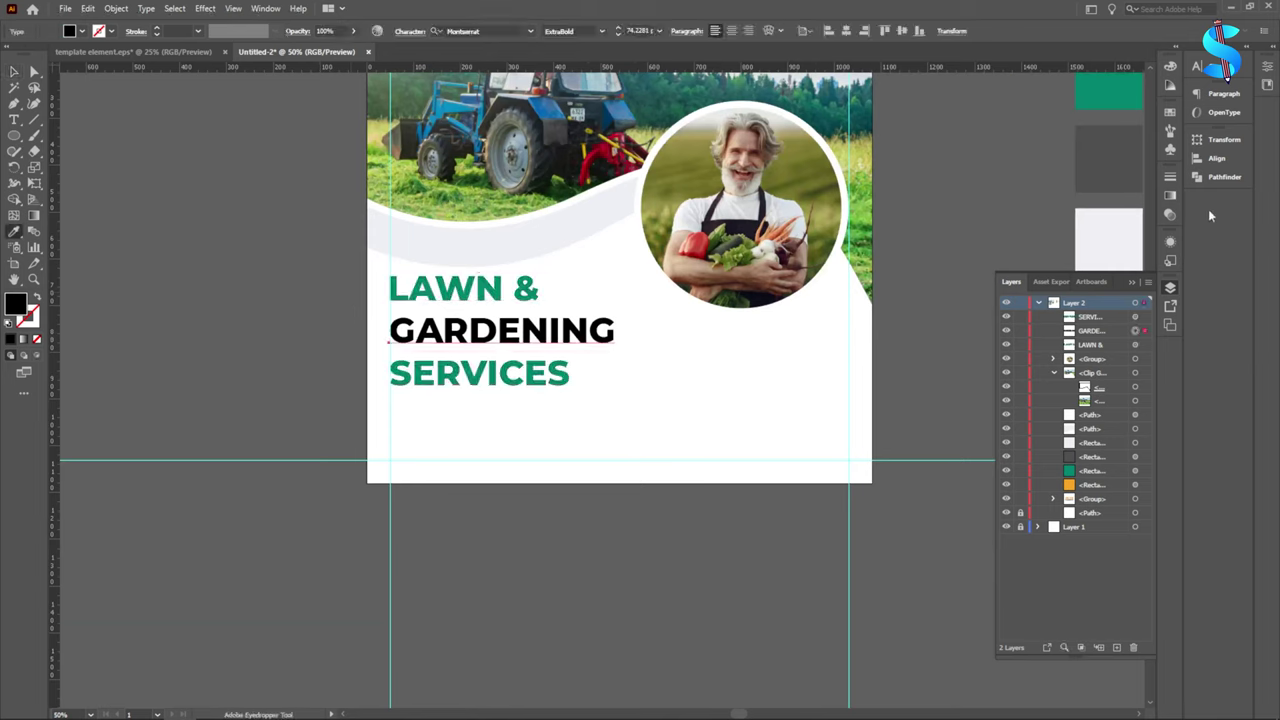
scroll(1088, 196, "up", 2)
left_click(1101, 94)
left_click(15, 72)
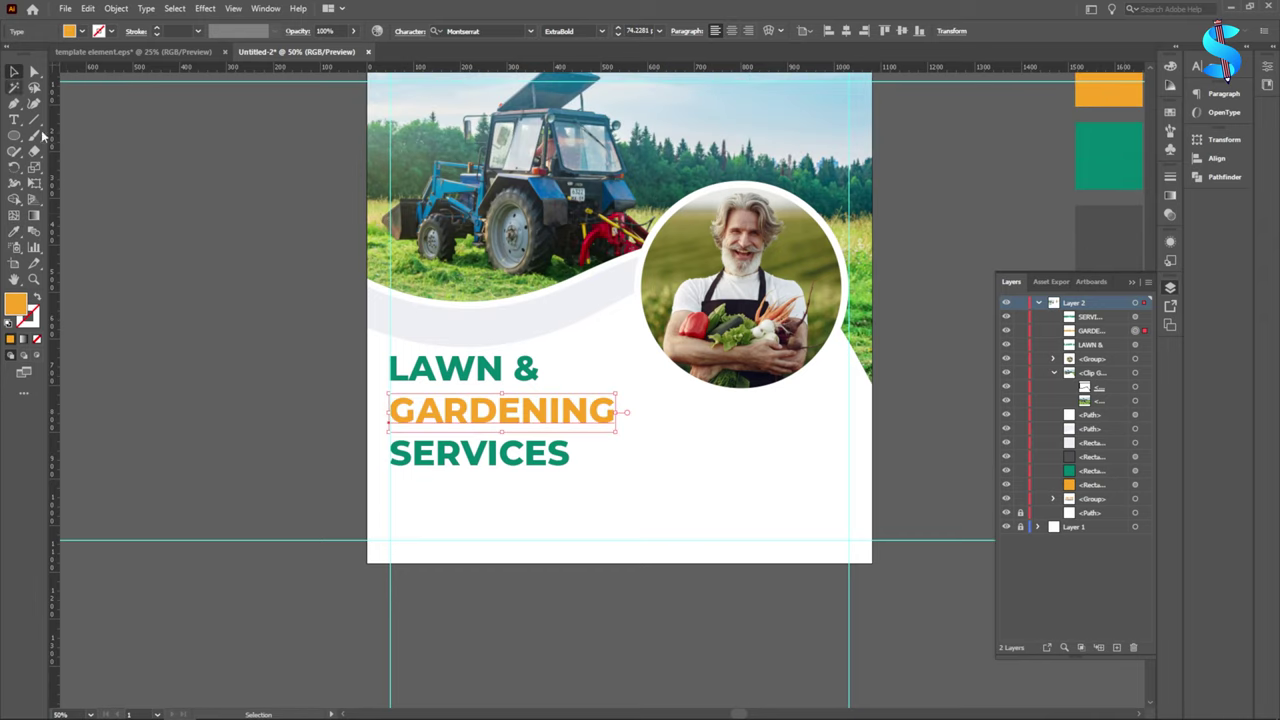
left_click(210, 283)
Step: Tighten and even out the spacing of the heading by nudging the SERVICES and GARDENING lines upward
scroll(422, 347, "down", 1)
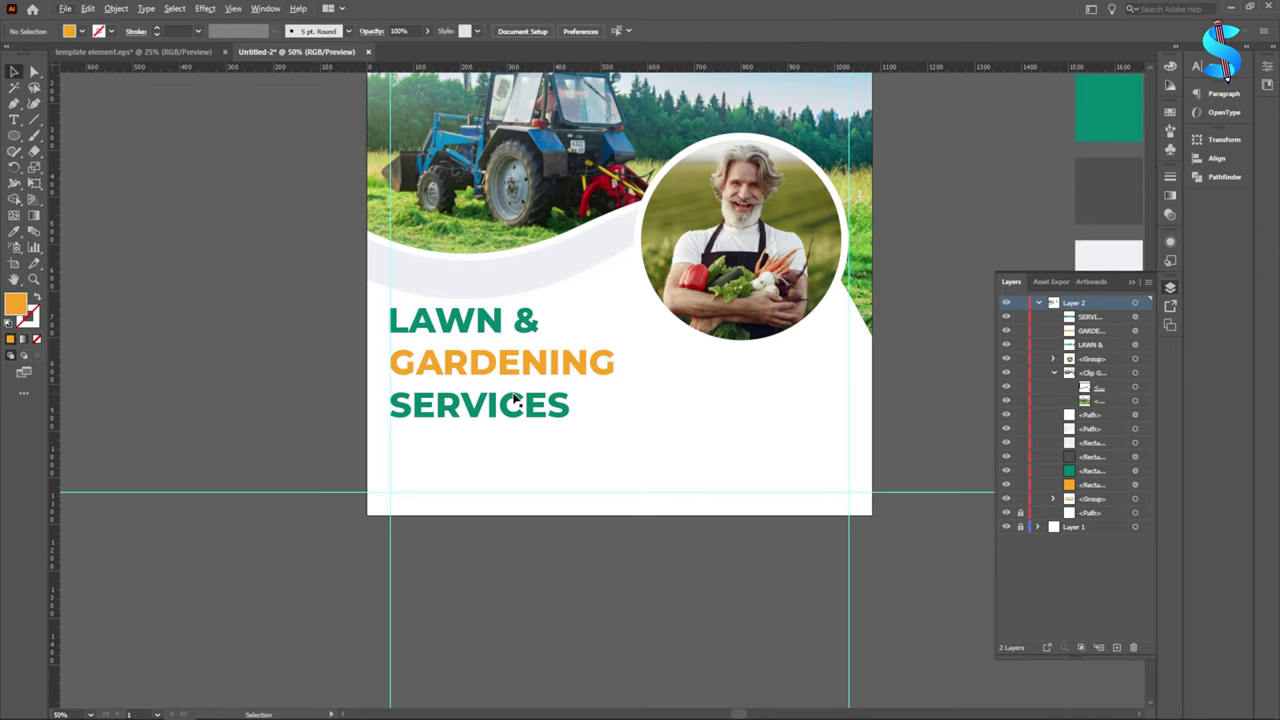
scroll(483, 397, "up", 3)
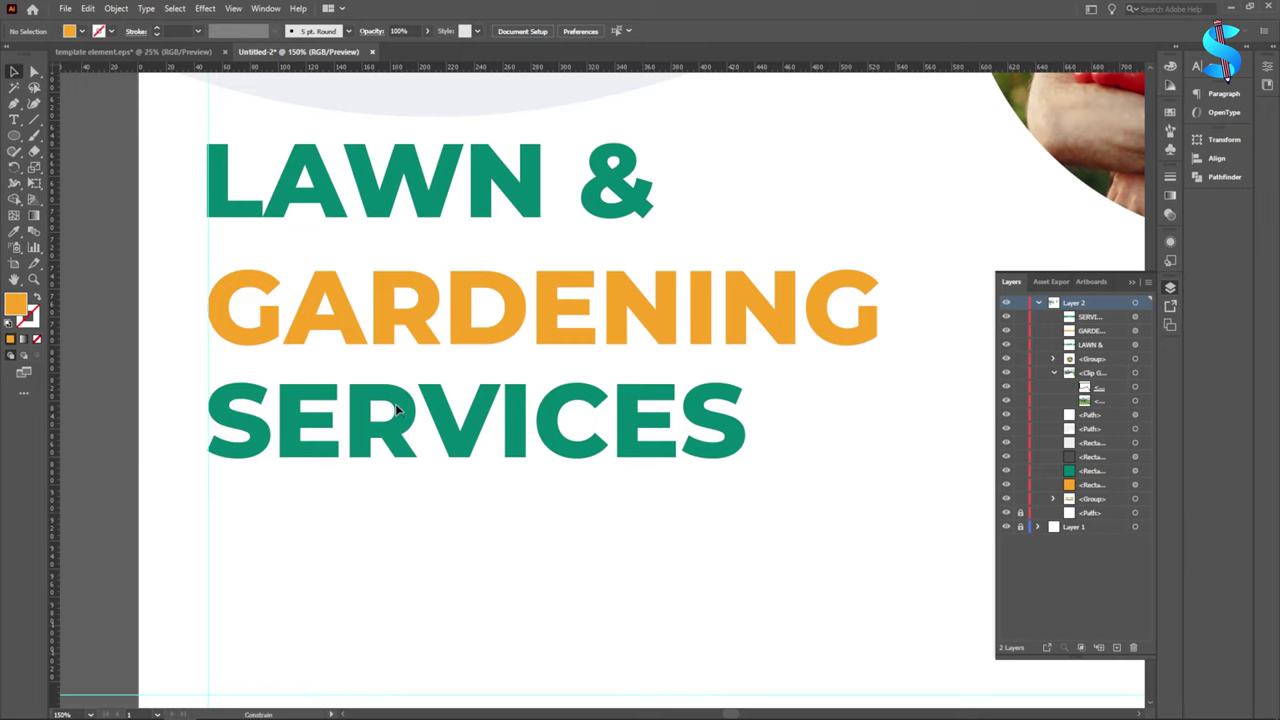
left_click(397, 425)
left_click(397, 323)
scroll(395, 325, "up", 1)
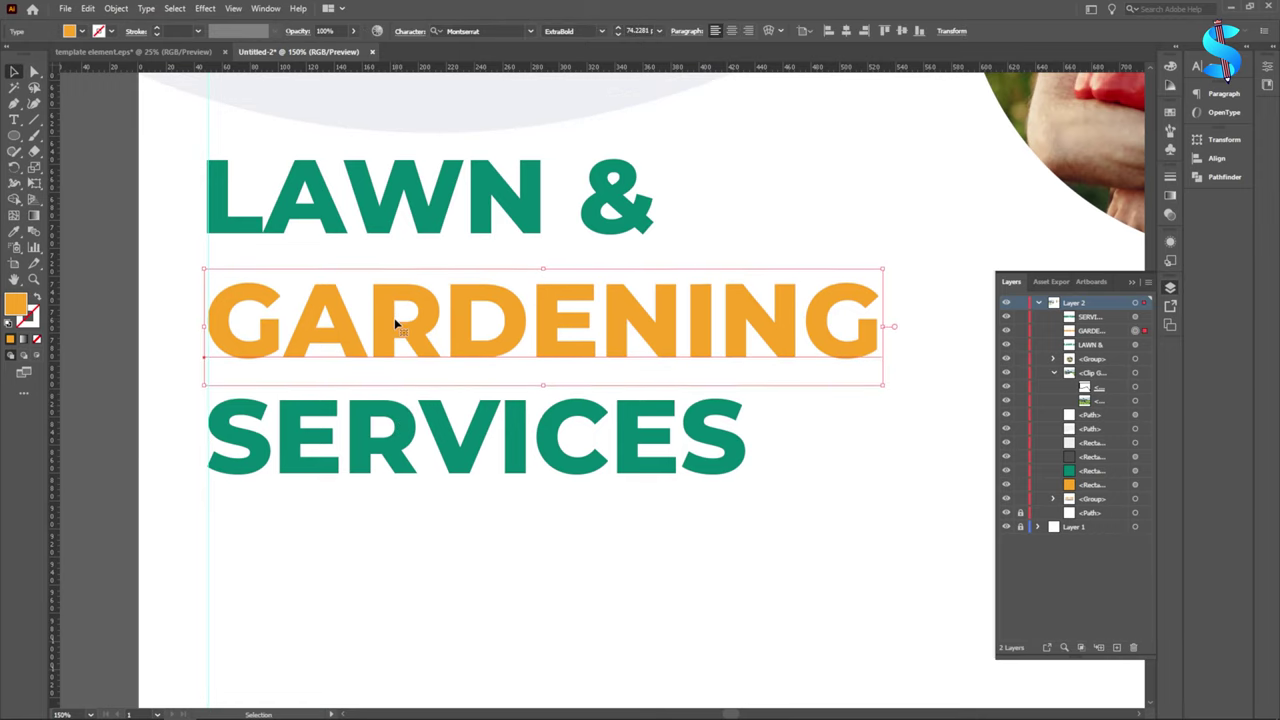
left_click(86, 249)
left_click(343, 333)
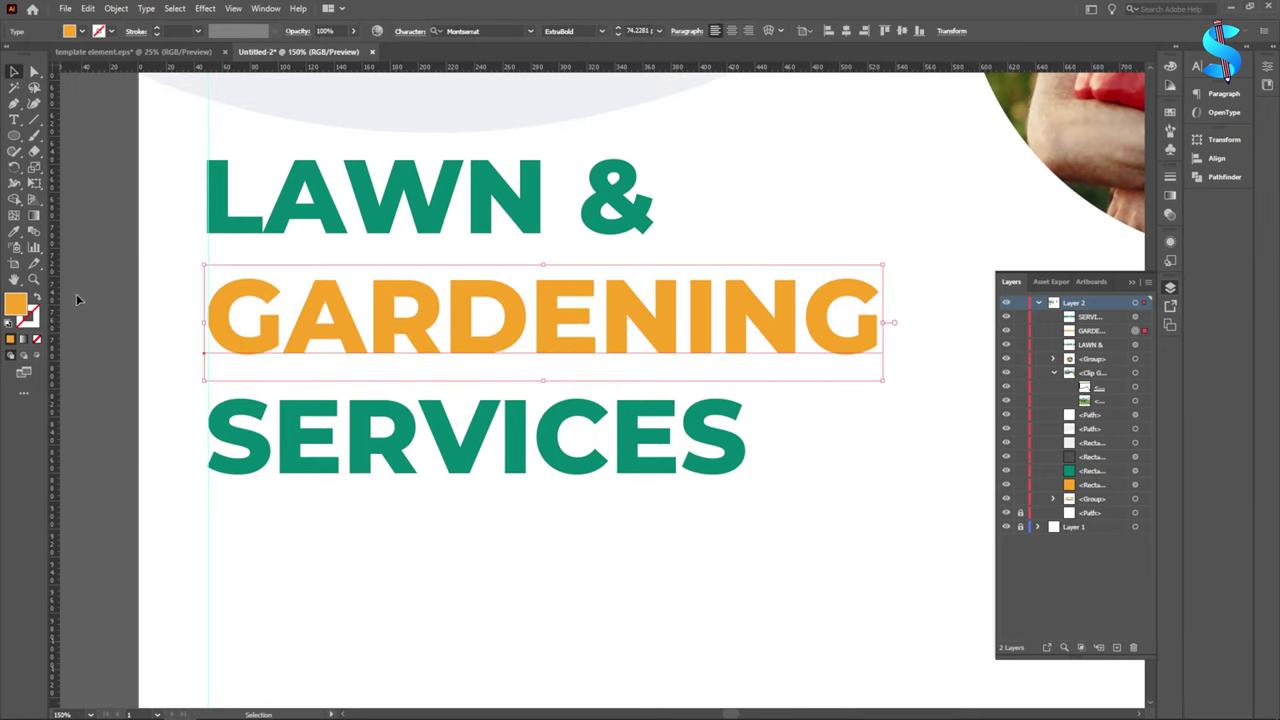
left_click(76, 293)
Step: Draw a thin orange divider bar about 200 px wide under SERVICES, starting at the left margin guide
left_click_drag(14, 136, 60, 136)
scroll(252, 442, "down", 3)
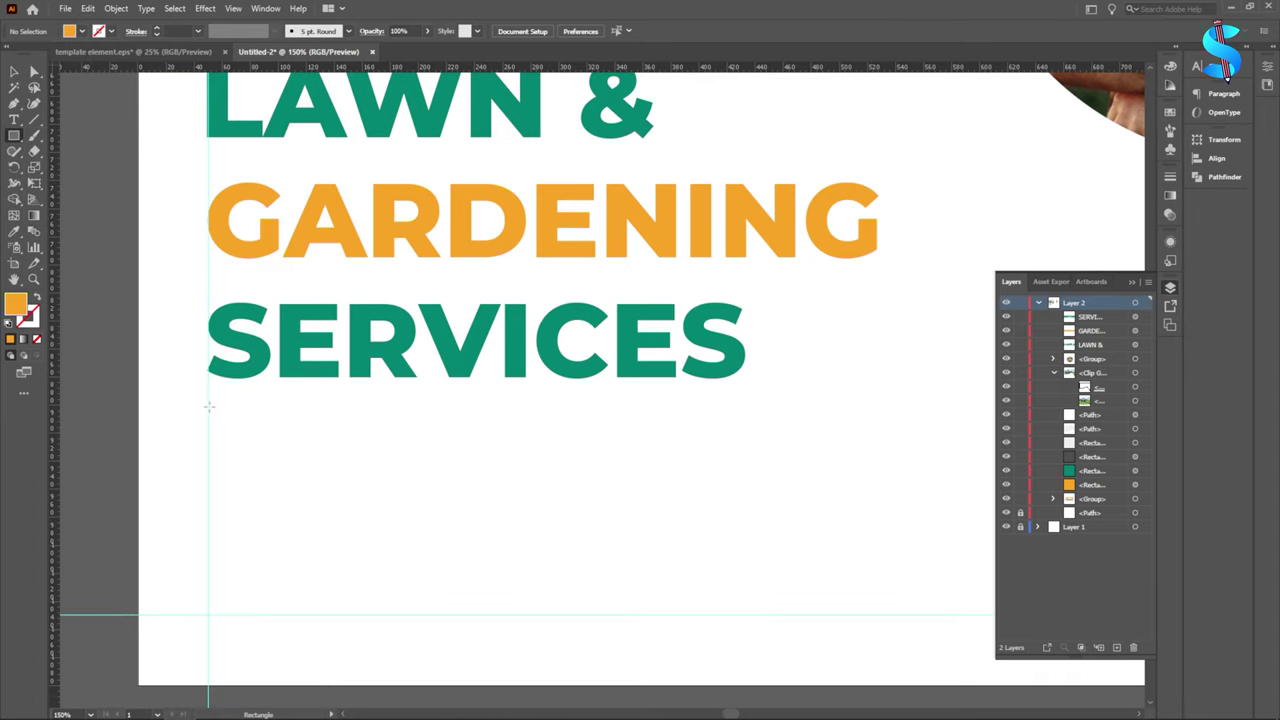
mouse_move(208, 410)
left_mouse_down()
mouse_move(511, 420)
mouse_move(488, 416)
left_mouse_up()
left_click(14, 72)
left_click(124, 158)
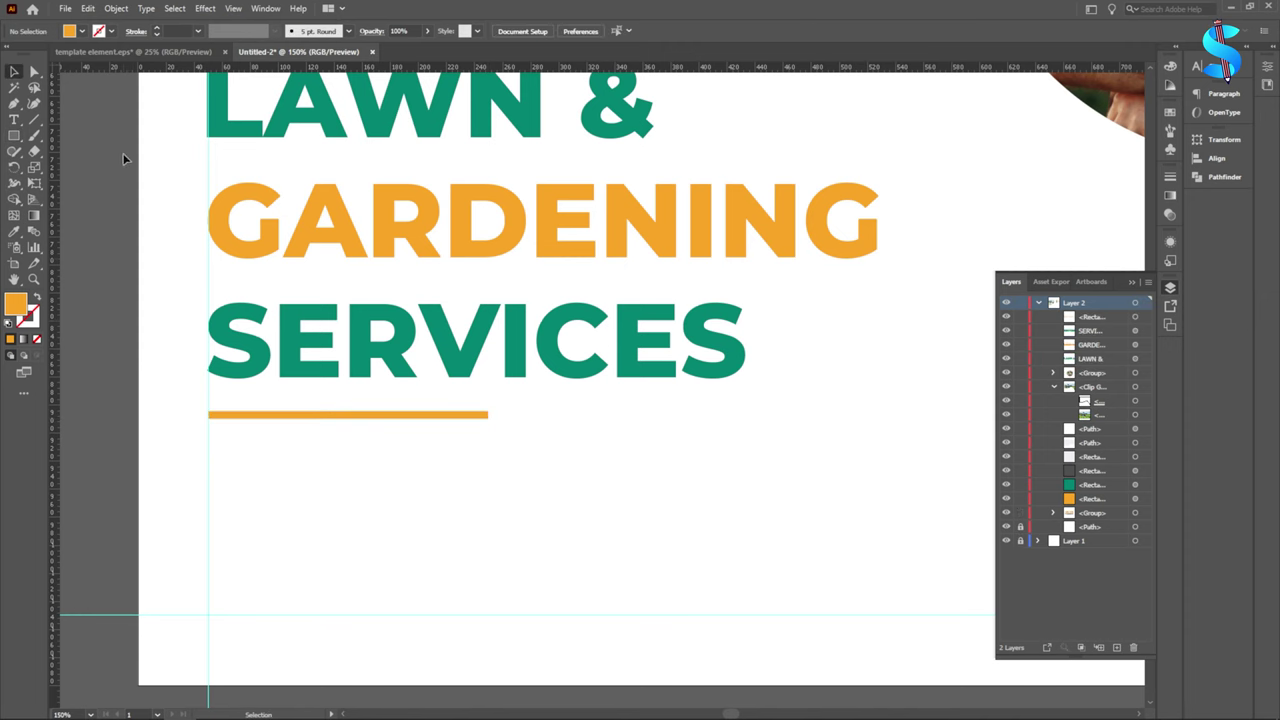
Step: Add a placeholder paragraph in Montserrat Regular at 21 pt beneath the orange divider bar
scroll(407, 318, "down", 4)
scroll(483, 347, "up", 1)
left_click(14, 120)
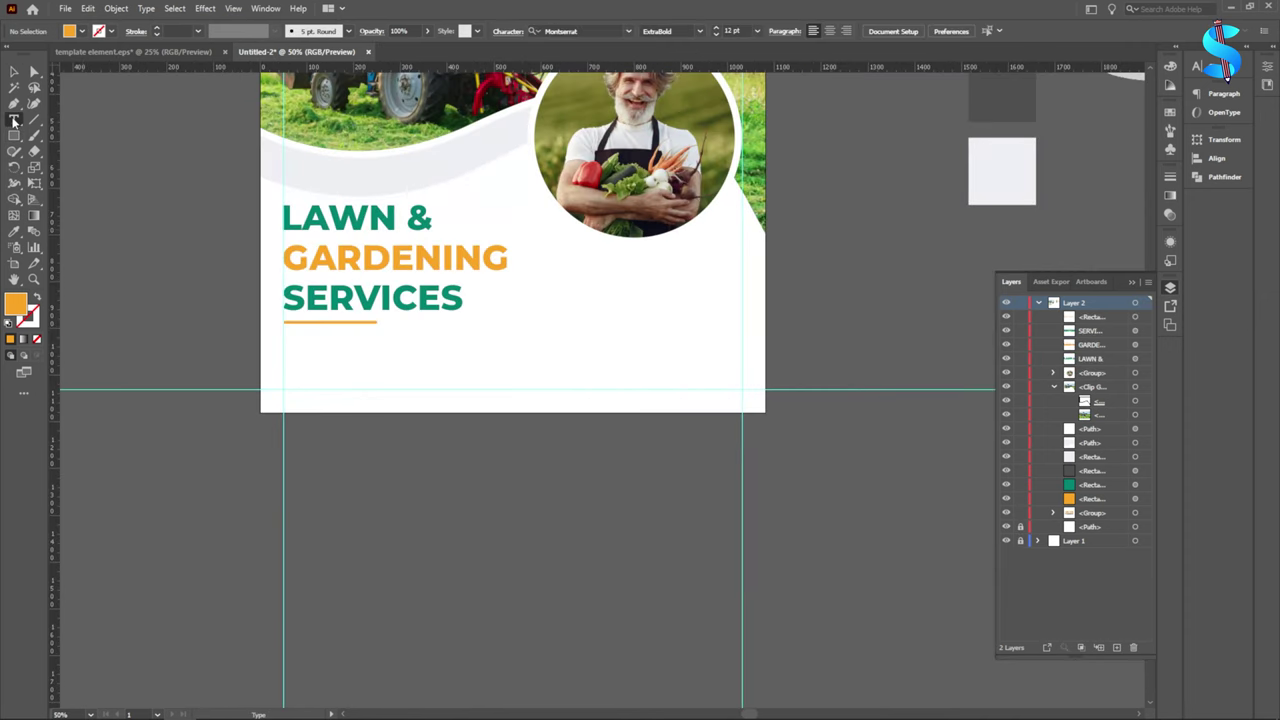
left_click(699, 31)
left_click(670, 127)
left_click(757, 31)
left_click(770, 182)
left_click_drag(286, 337, 520, 378)
left_click(13, 73)
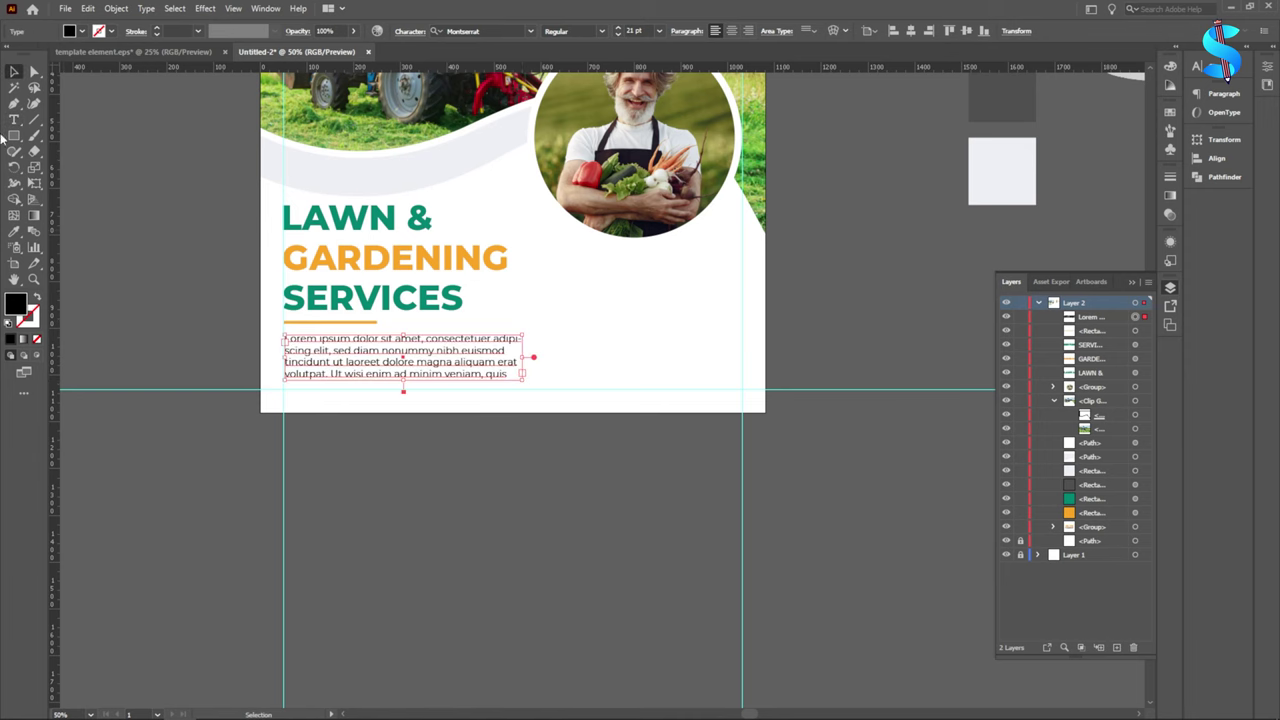
Step: Trim the placeholder paragraph to end after "sed diam" and shorten its text frame to fit the two lines
scroll(432, 355, "up", 3)
left_click_drag(427, 327, 686, 506)
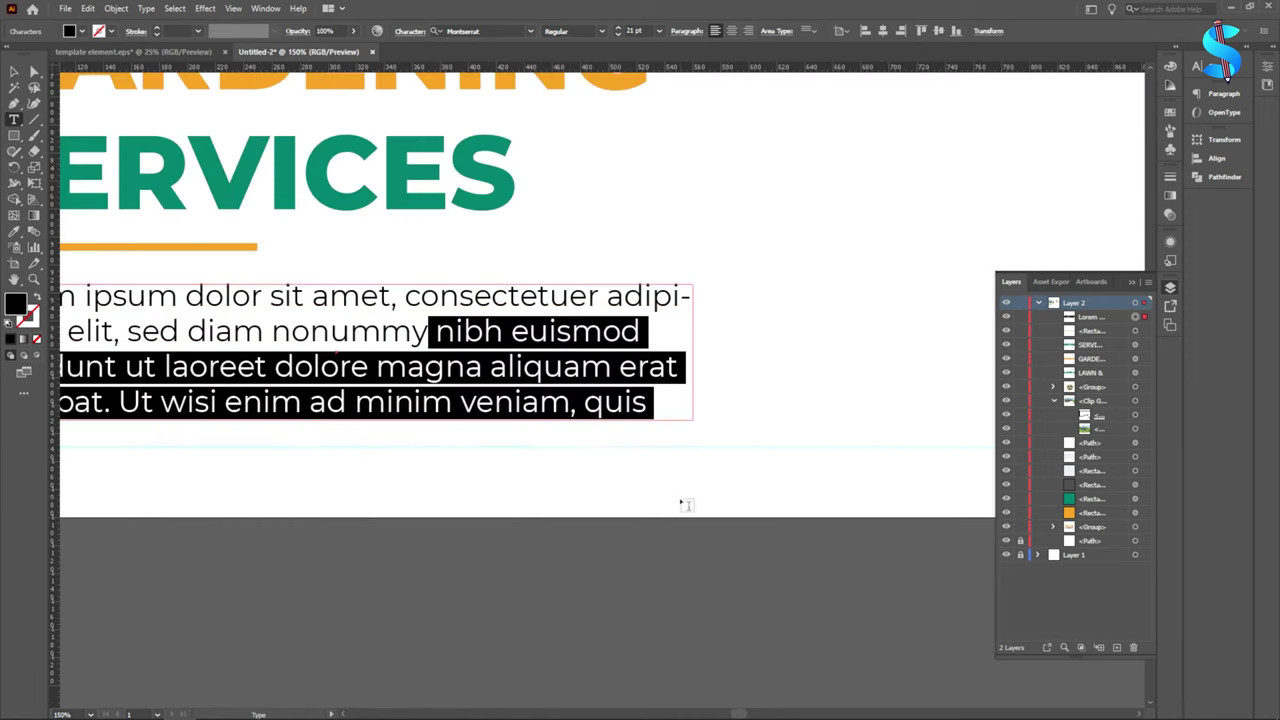
key("BackSpace")
left_click_drag(268, 330, 618, 437)
key("BackSpace")
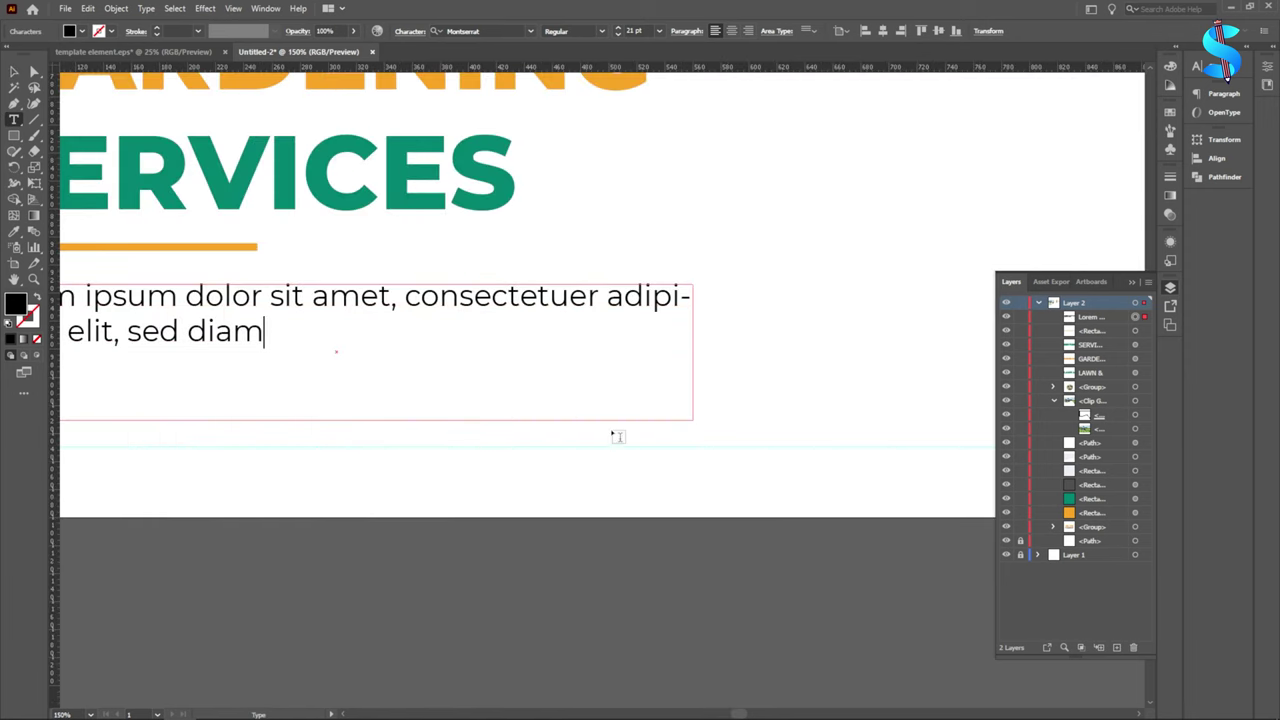
left_click(13, 73)
left_click_drag(340, 424, 331, 362)
scroll(653, 288, "down", 2)
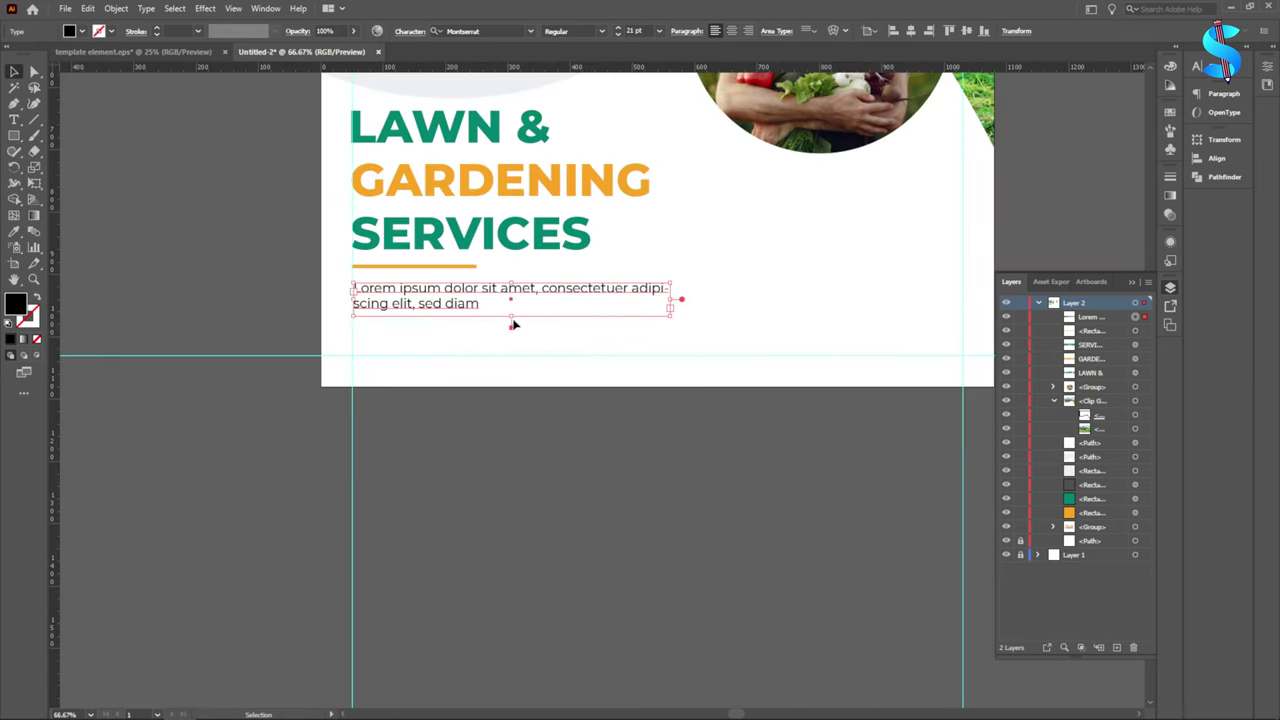
left_click_drag(512, 317, 513, 330)
Step: Increase the placeholder paragraph's leading to 33 pt
left_click(400, 31)
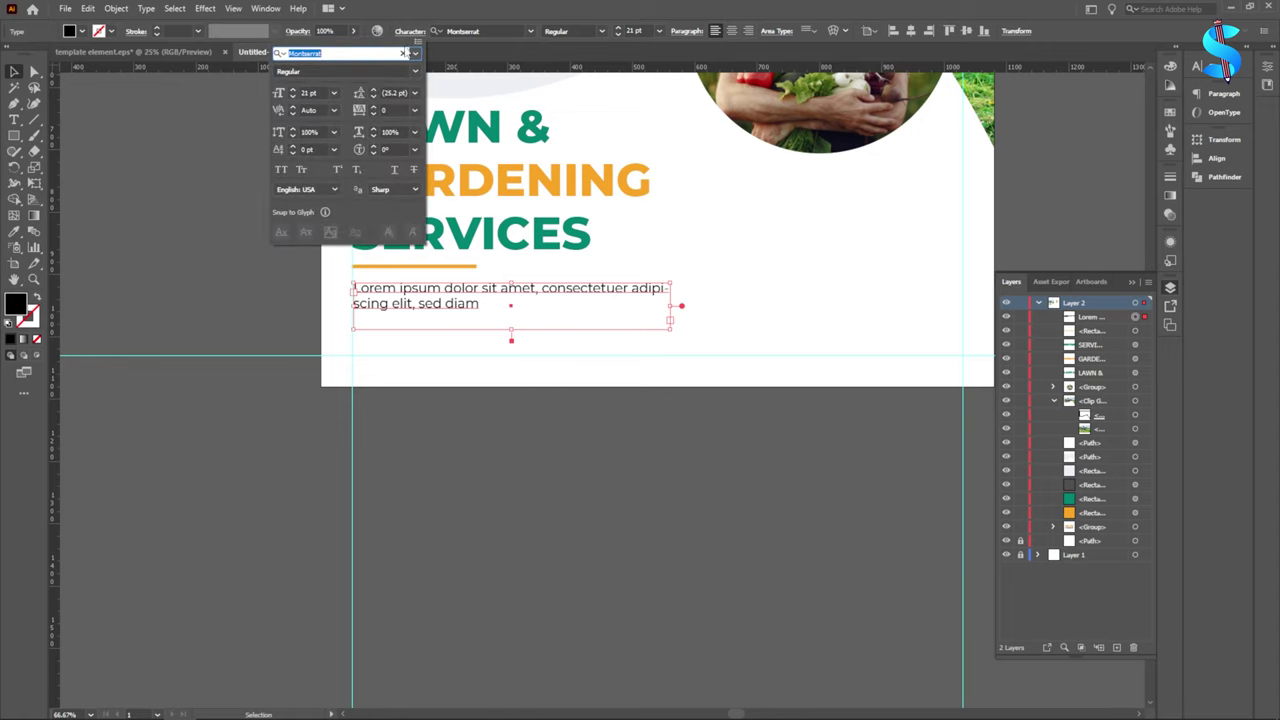
left_click(373, 91)
left_click(373, 91)
left_click(373, 91)
left_click(373, 91)
left_click(373, 91)
left_click(373, 91)
left_click(373, 91)
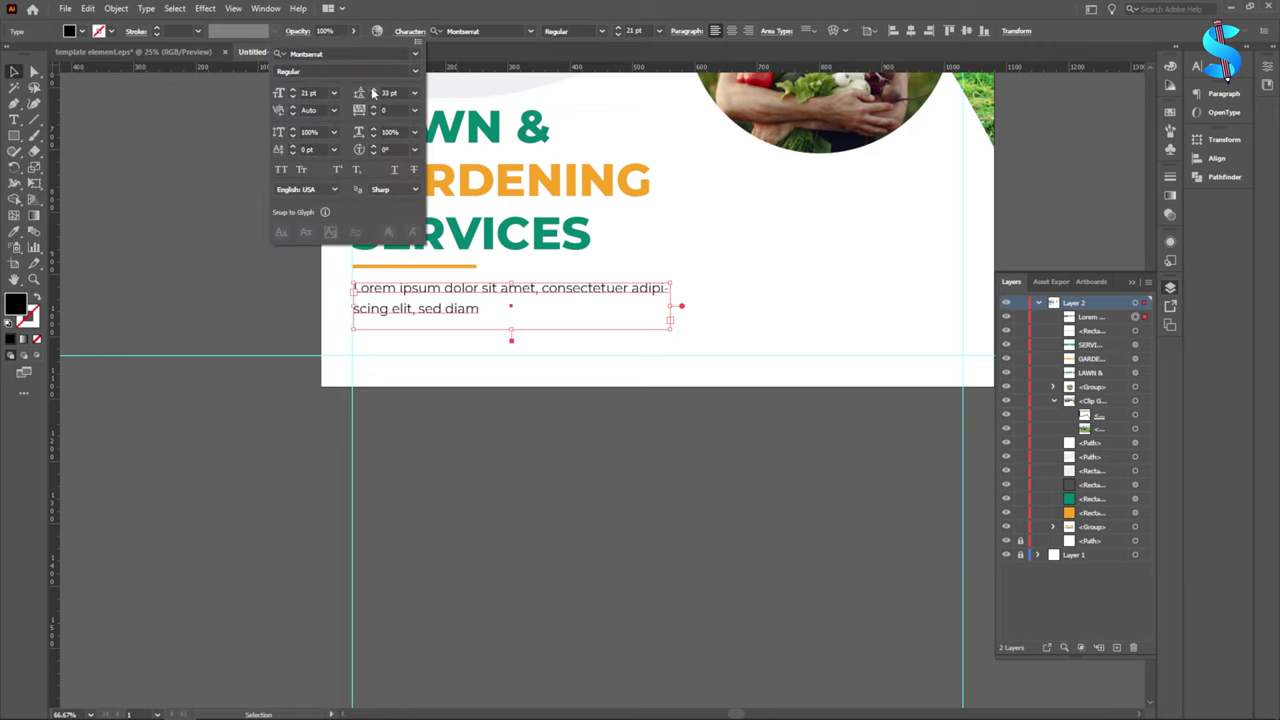
left_click(174, 209)
Step: Color the placeholder paragraph with the dark gray of the palette swatch beside the artboard
left_click(14, 232)
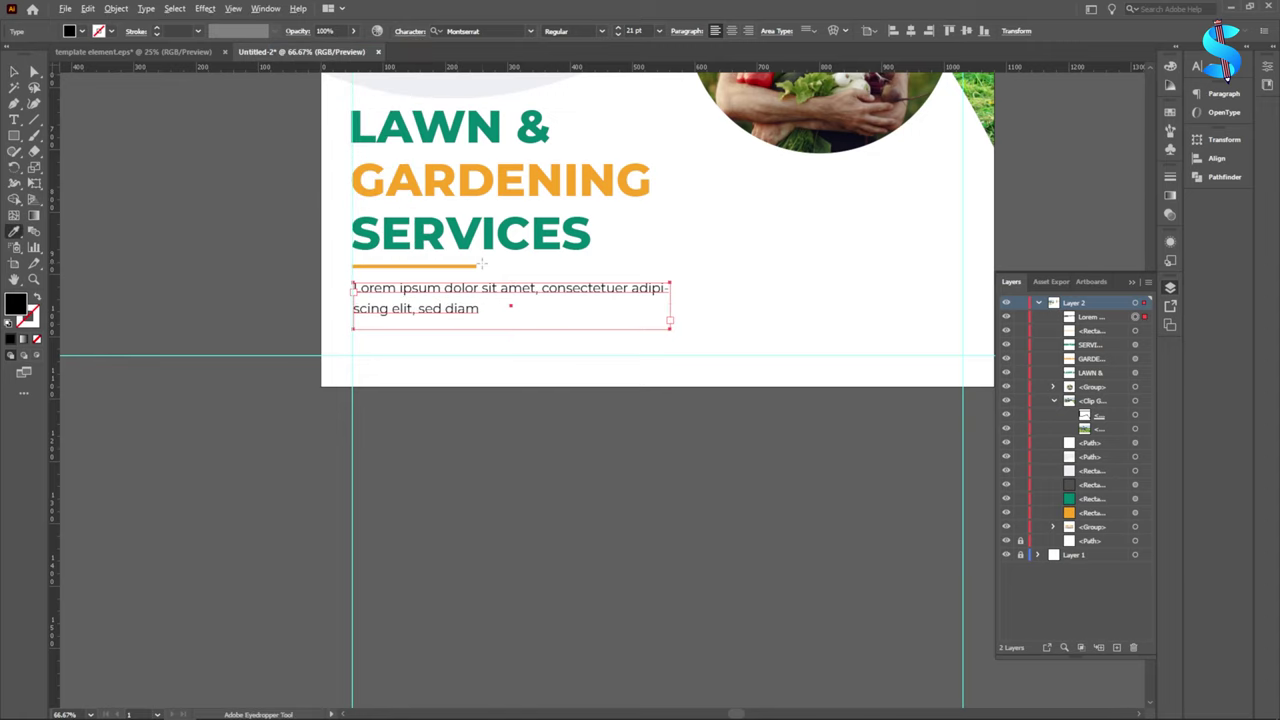
scroll(484, 266, "down", 1)
scroll(944, 202, "down", 1)
key("ctrl+equal")
key("ctrl+equal")
key("ctrl+equal")
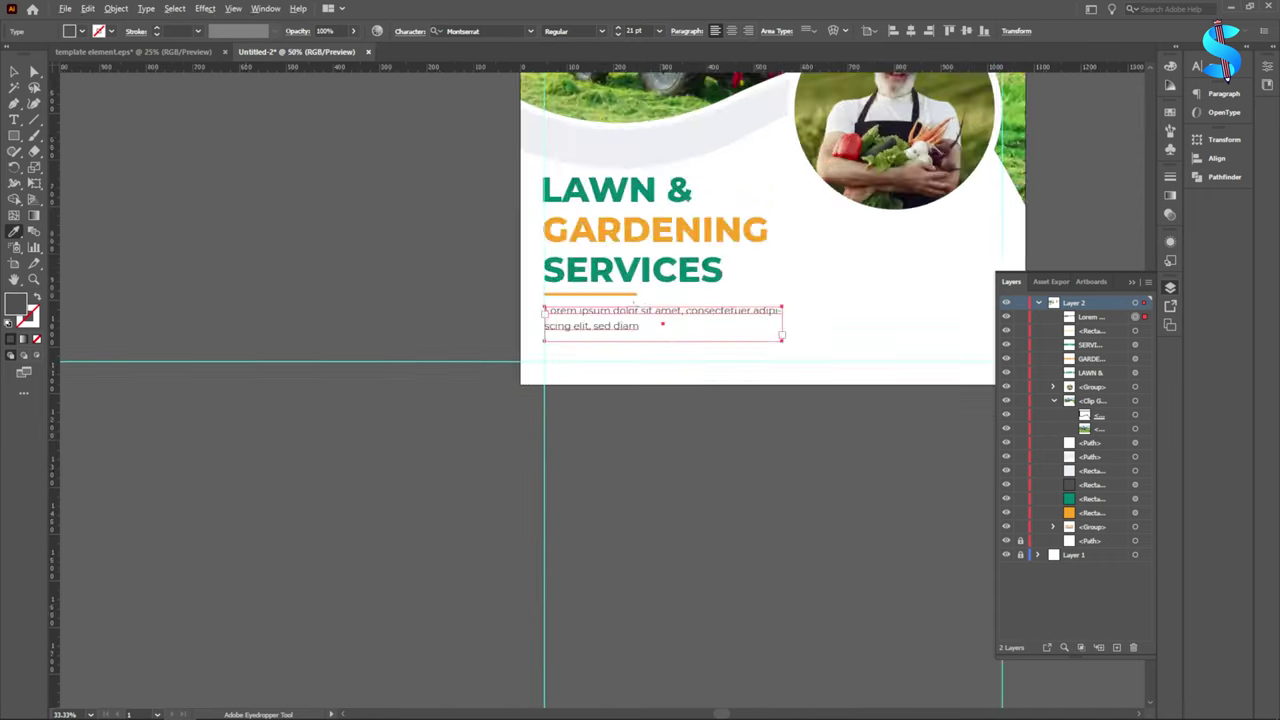
left_click(14, 72)
left_click(121, 130)
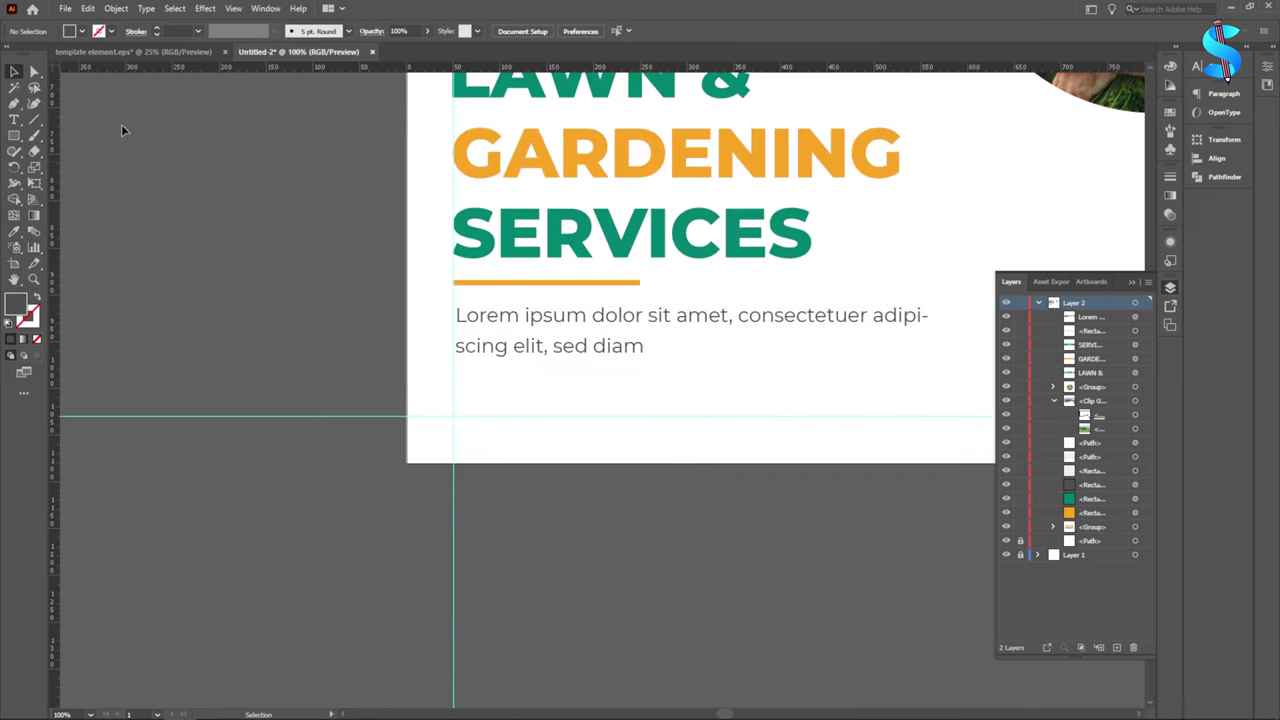
Step: Set the placeholder paragraph's font size to 22 pt
left_click(643, 338)
key("ctrl+equal")
key("ctrl+equal")
left_click(618, 29)
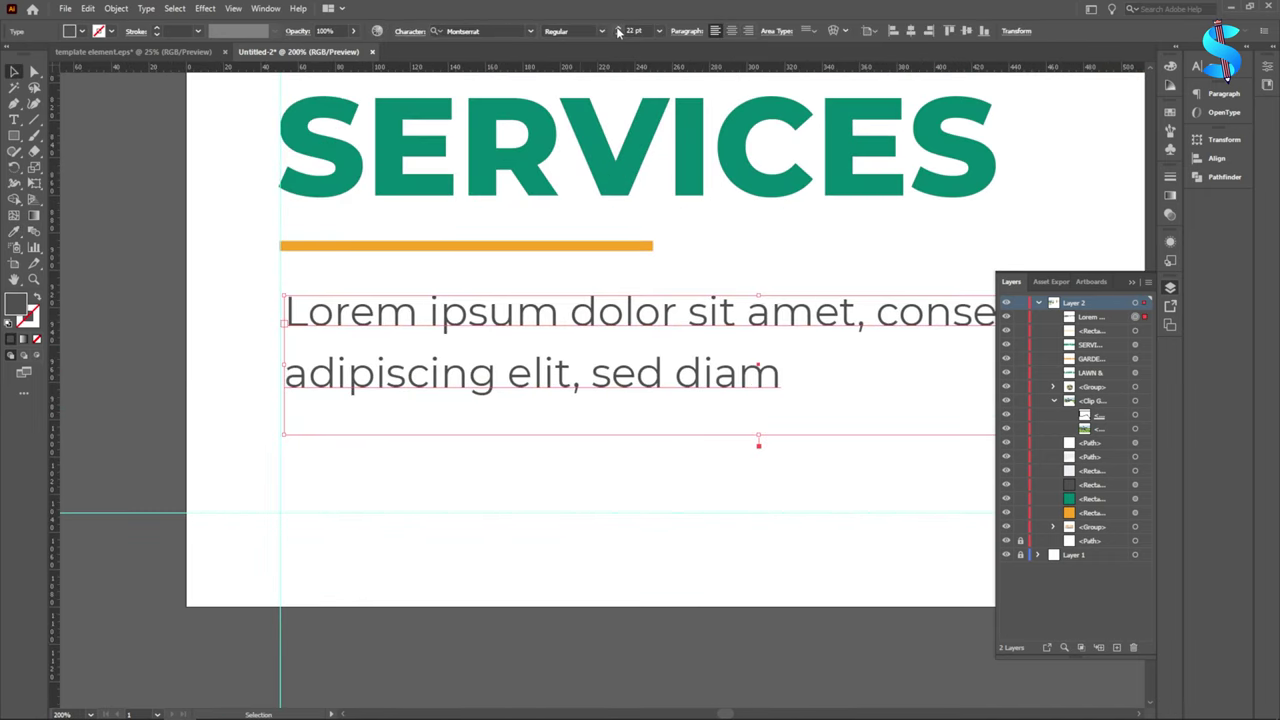
left_click(64, 276)
key("ctrl+minus")
key("ctrl+minus")
scroll(557, 368, "up", 2)
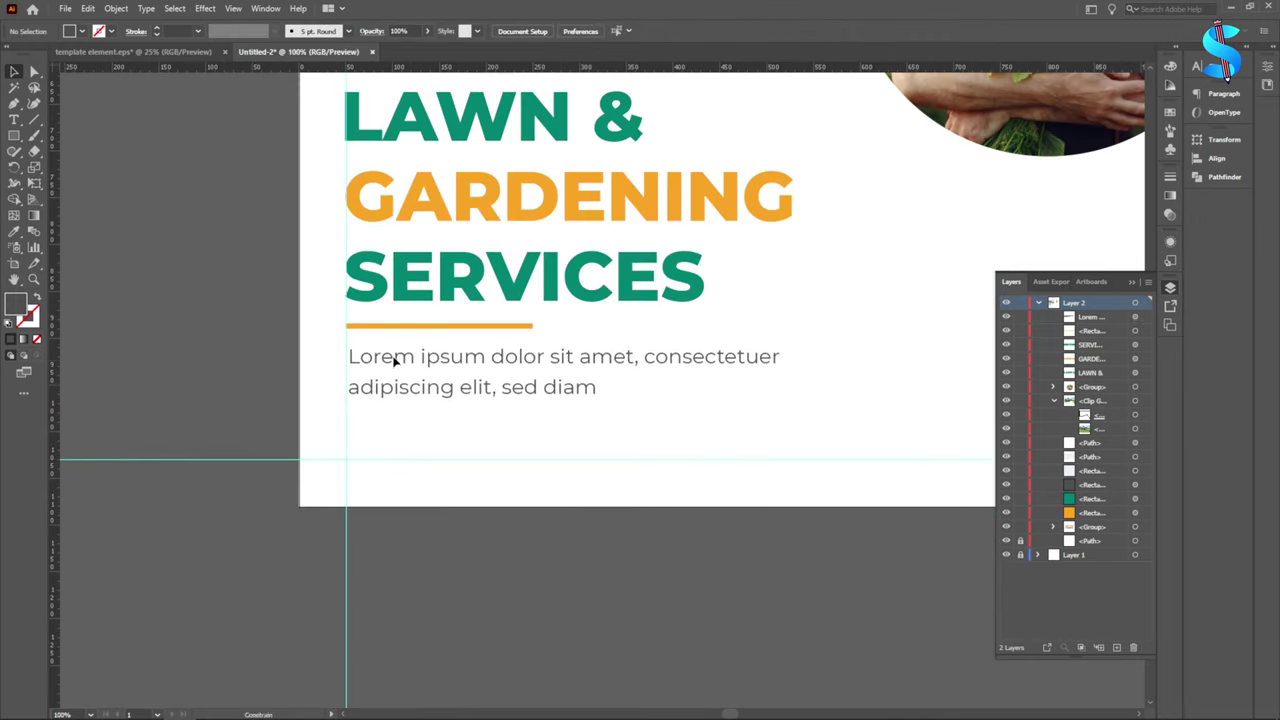
Step: Align the placeholder paragraph's left edge with the left margin guide under the heading
left_click(394, 362)
scroll(343, 367, "up", 7)
left_click_drag(397, 355, 358, 358)
Step: Group the placeholder paragraph, the orange divider bar and the three heading lines
scroll(358, 358, "down", 10)
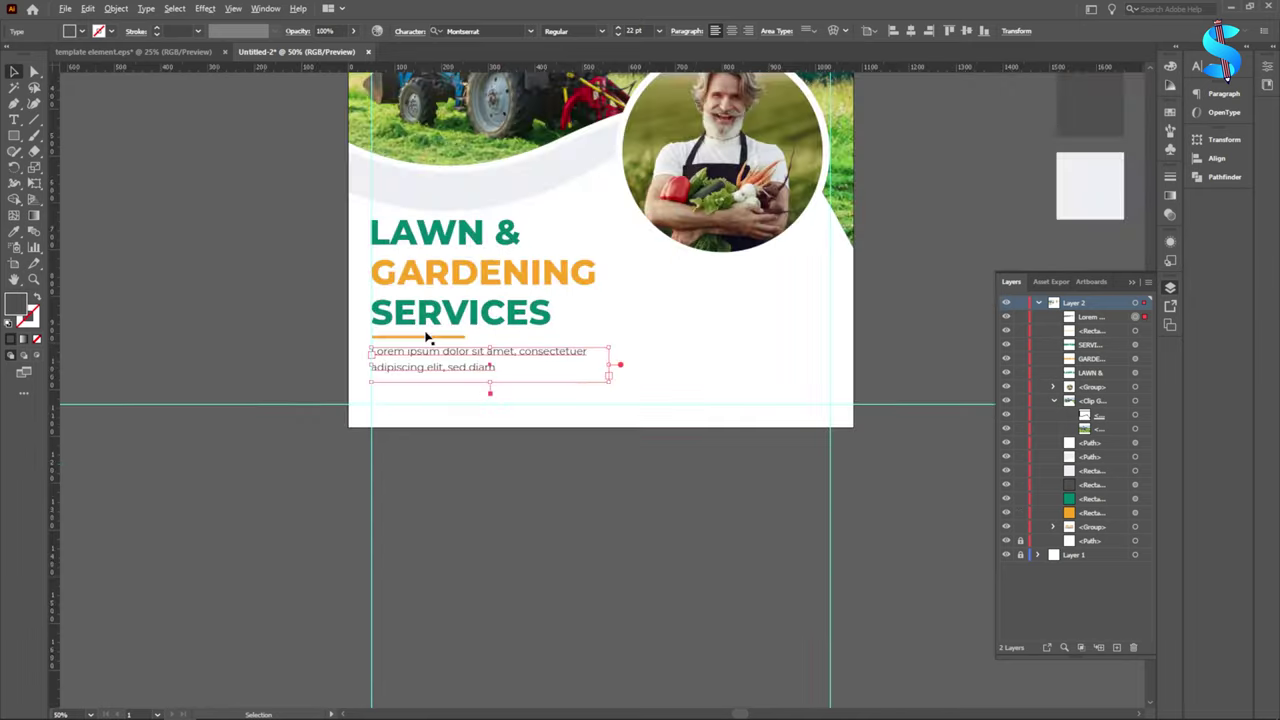
left_click(428, 341, "shift")
left_click(430, 305, "shift")
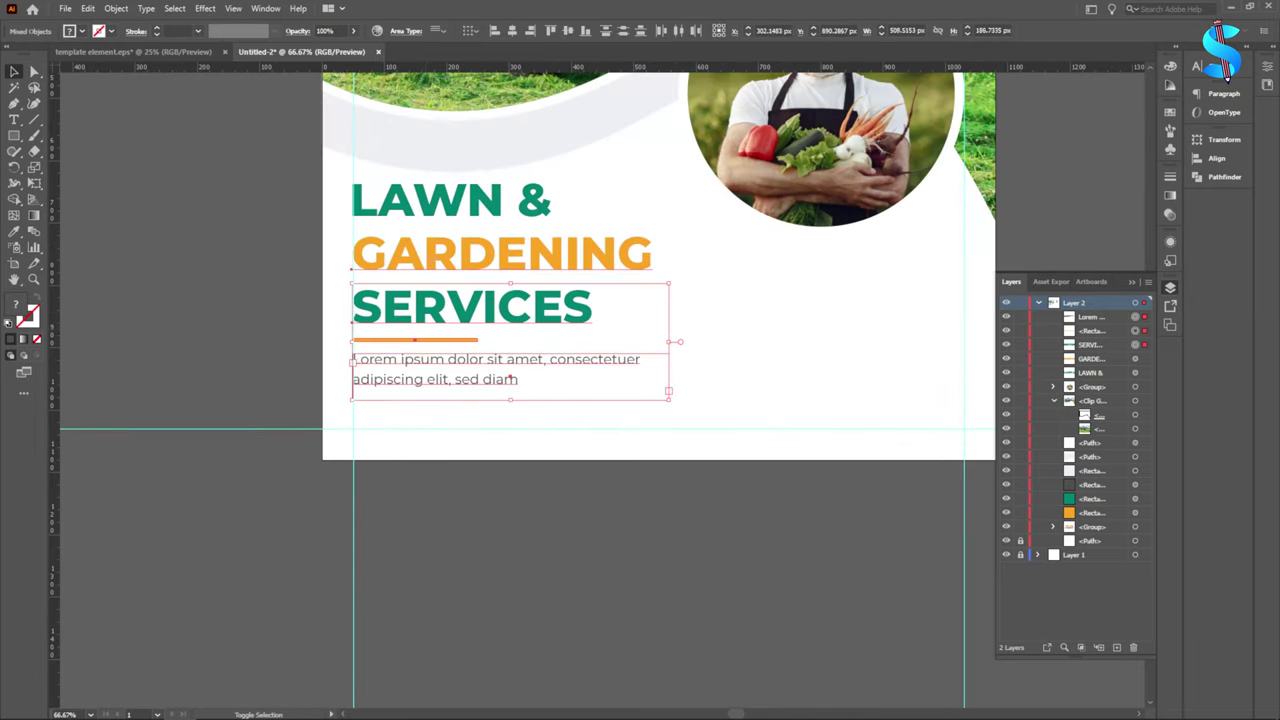
left_click(432, 255, "shift")
left_click(434, 205, "shift")
key("ctrl+g")
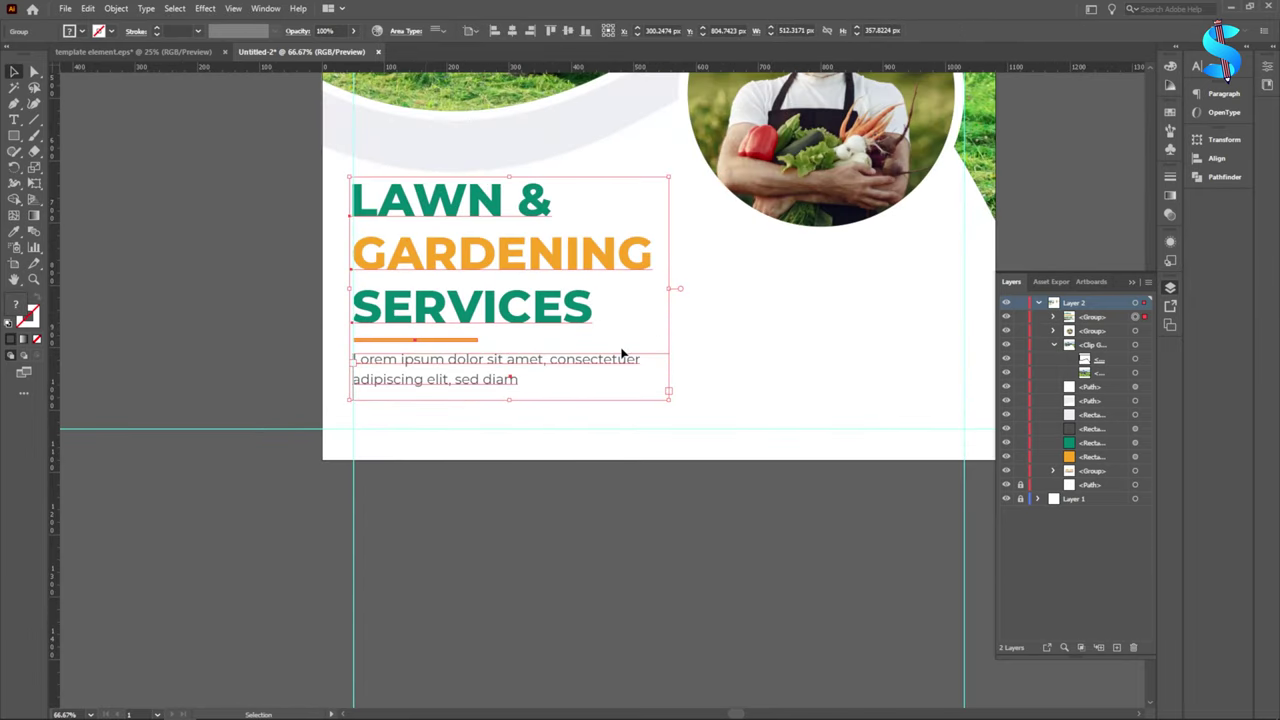
Step: Scale the heading and paragraph group down proportionally to about 473 px wide
left_click_drag(672, 399, 645, 389)
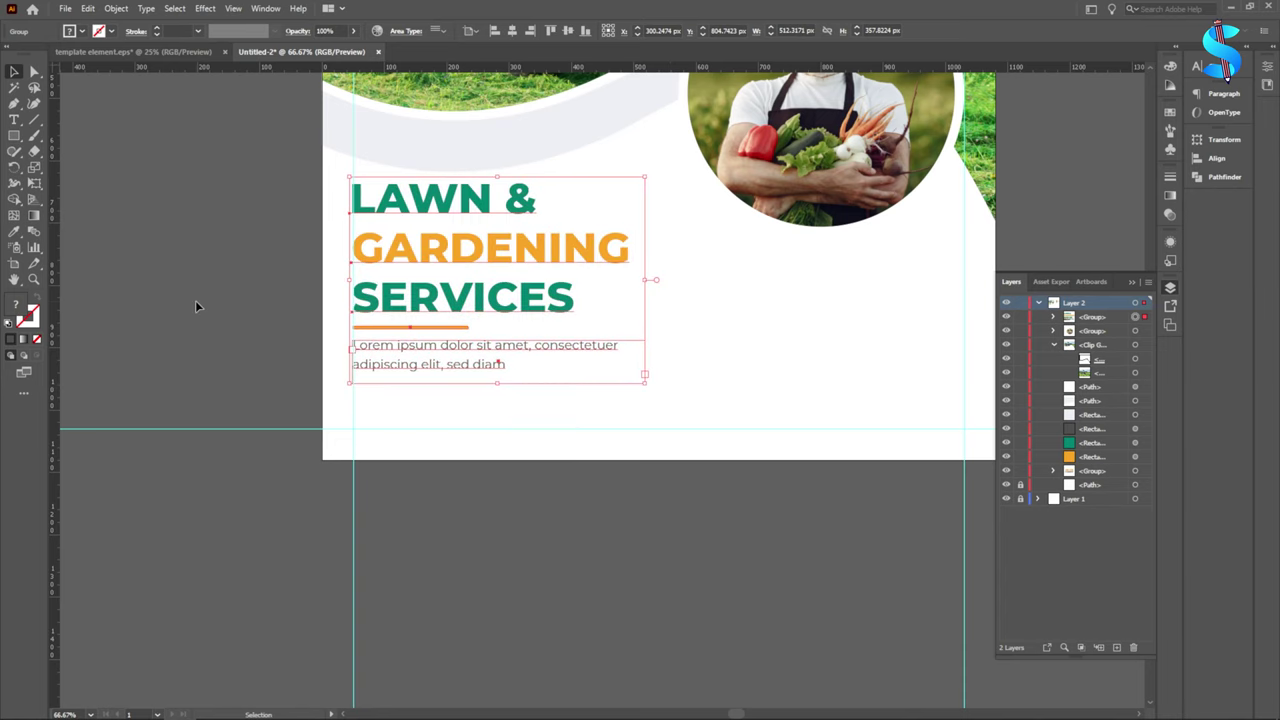
left_click(197, 304)
scroll(475, 309, "down", 3)
scroll(685, 347, "up", 2)
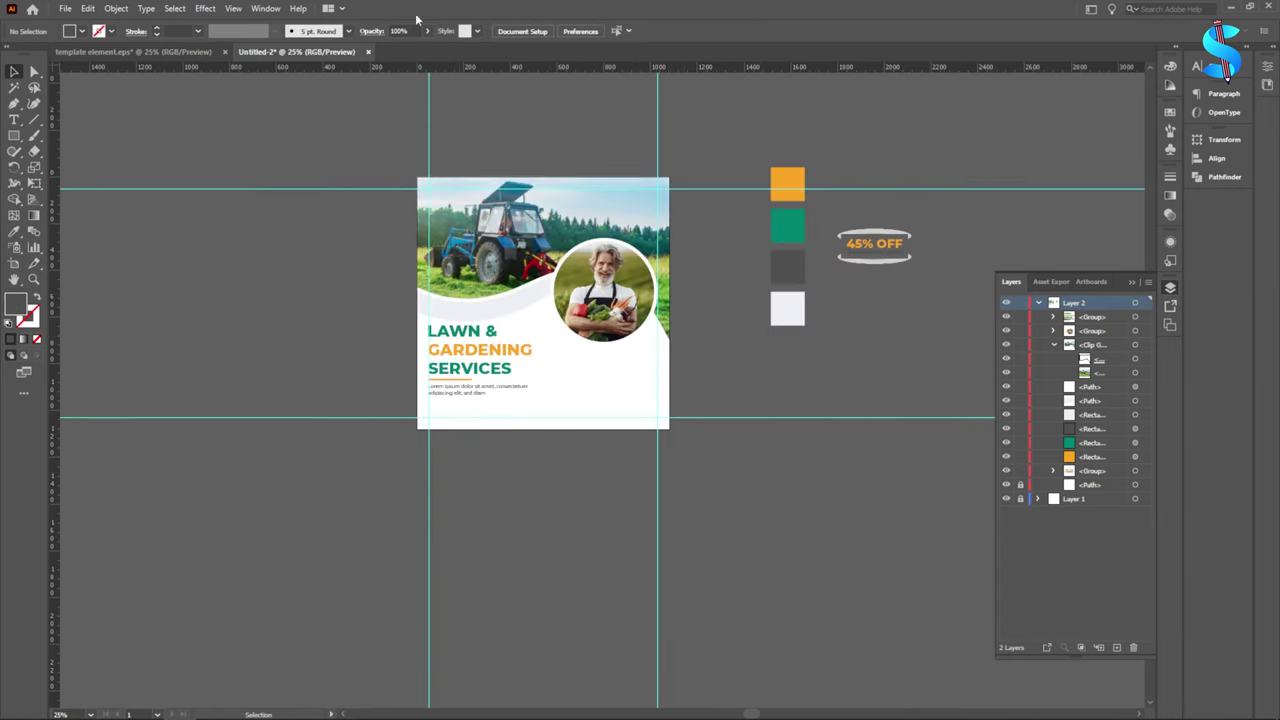
Step: Copy the green phone and website contact blocks, the social icons and the company logo from template element.eps into the post document
left_click(141, 55)
scroll(619, 349, "down", 1)
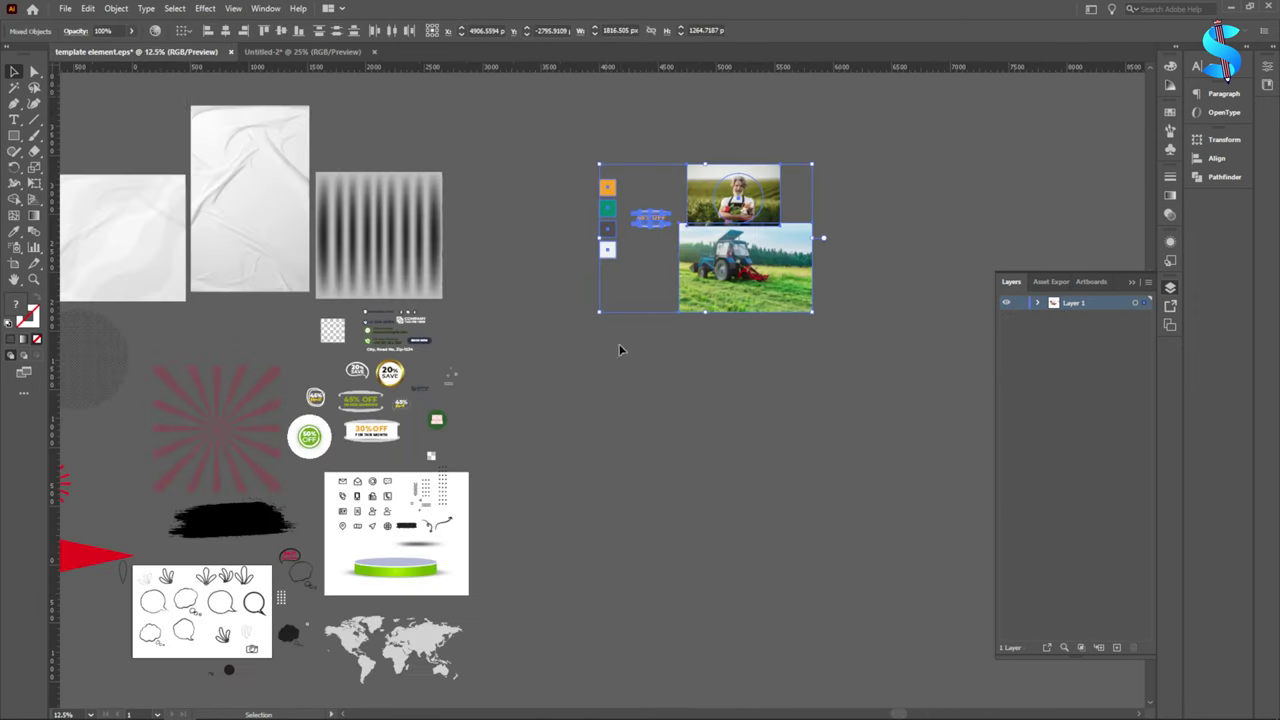
left_click(619, 349)
scroll(390, 340, "up", 6)
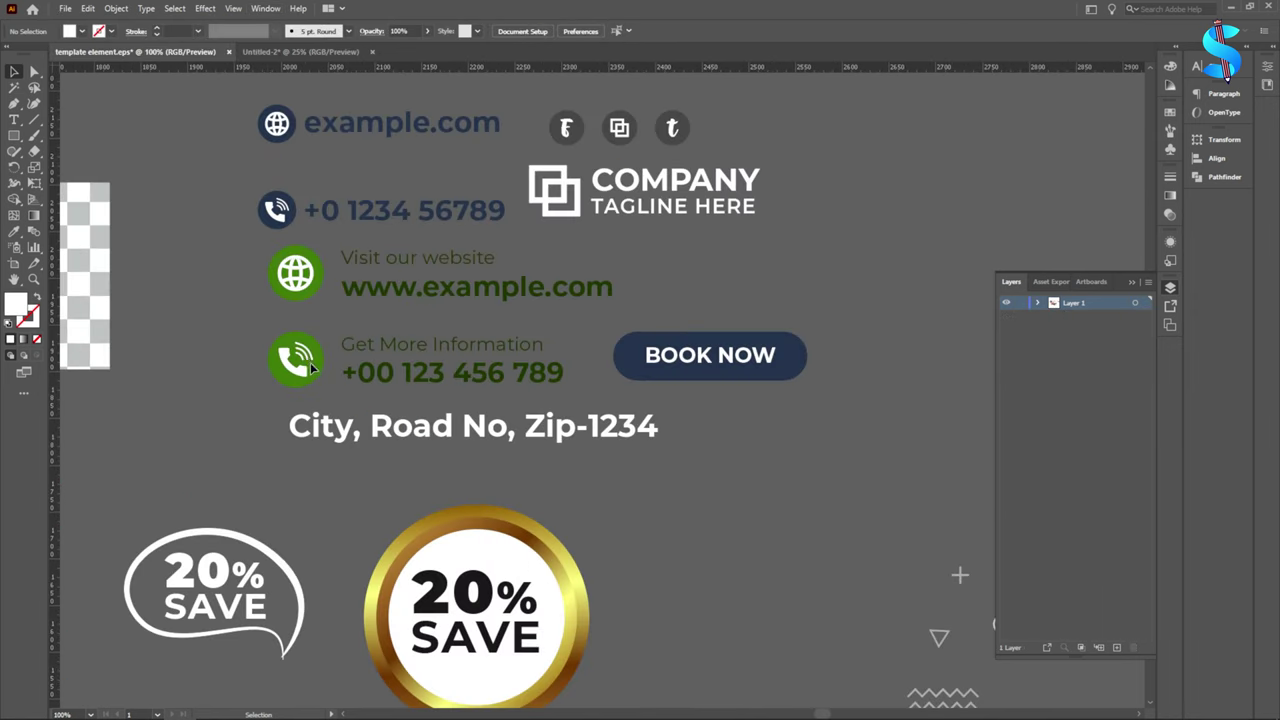
left_click(311, 369)
left_click(620, 127, "shift")
left_click(632, 189, "shift")
left_click_drag(632, 187, 305, 60)
Step: Place the phone contact block at the artboard's lower left and the website block at its lower right
left_click_drag(281, 219, 599, 451)
left_click(378, 208)
scroll(376, 208, "down", 1)
scroll(266, 249, "up", 2)
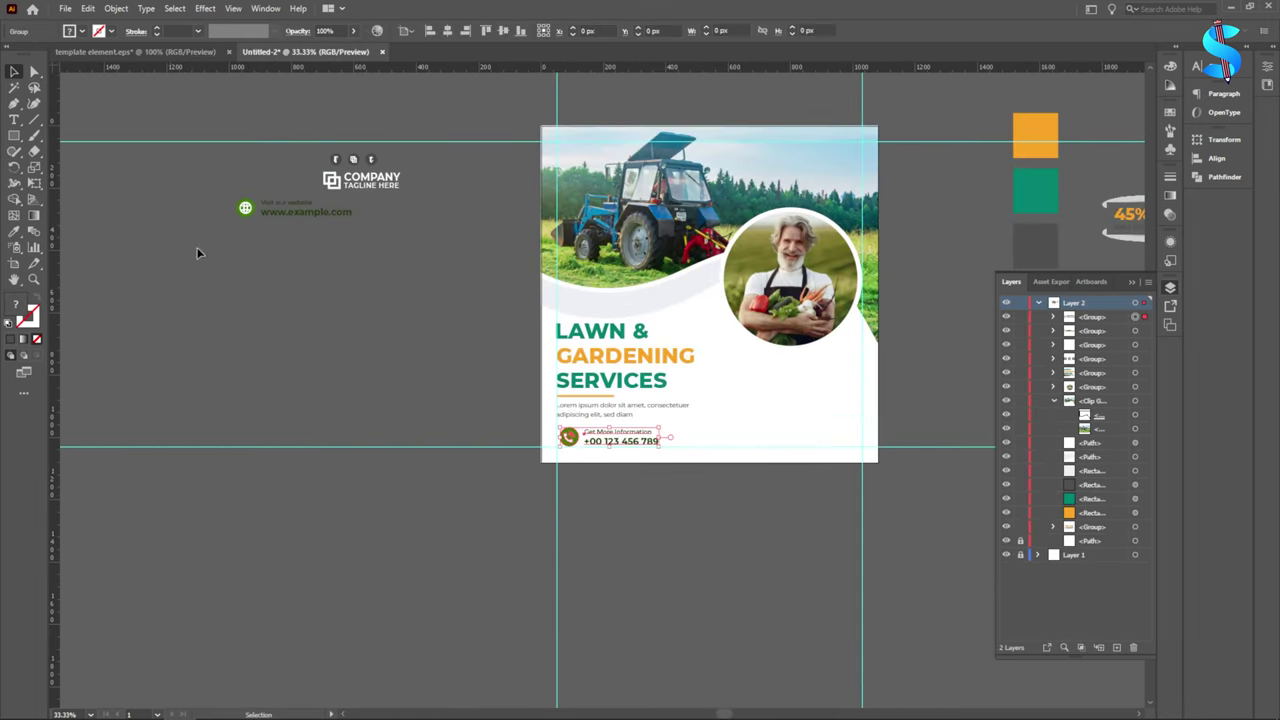
left_click_drag(240, 213, 741, 442)
Step: Align the phone contact block's round icon with the left and bottom margin guides
scroll(537, 459, "up", 1)
scroll(572, 438, "up", 8)
left_click_drag(700, 374, 629, 367)
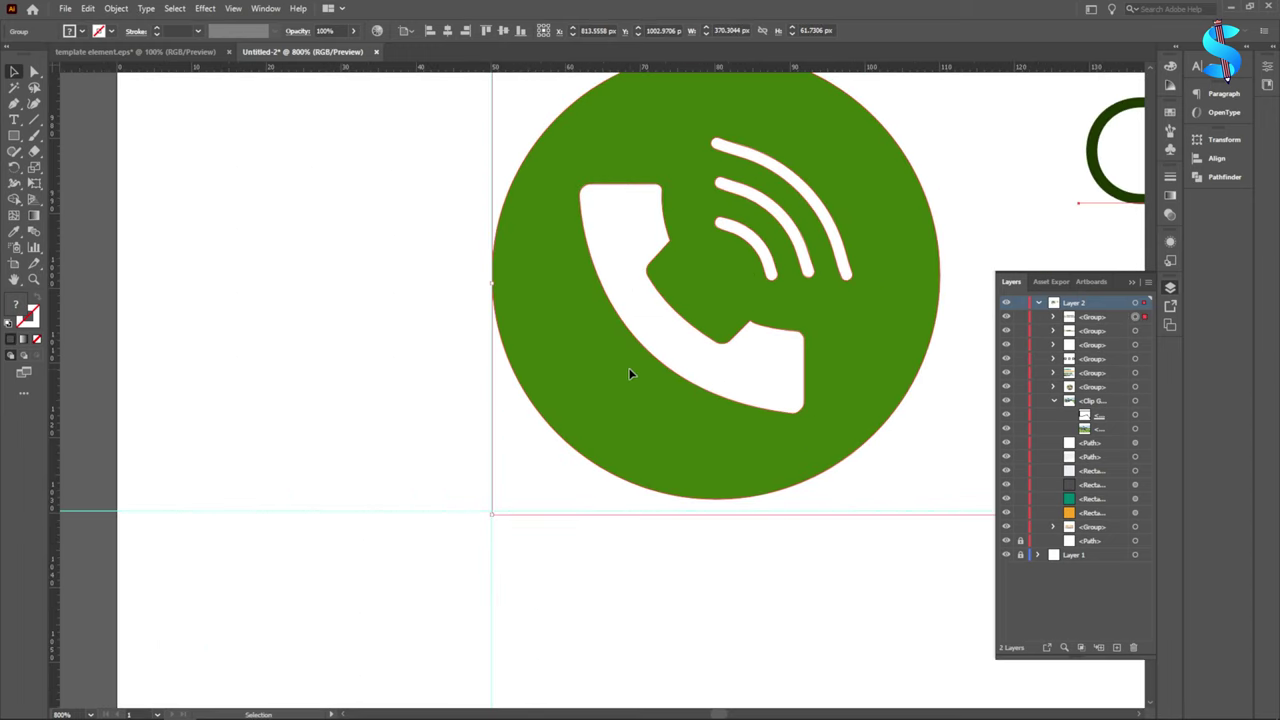
scroll(747, 468, "up", 2)
scroll(708, 454, "down", 2)
scroll(708, 458, "down", 5)
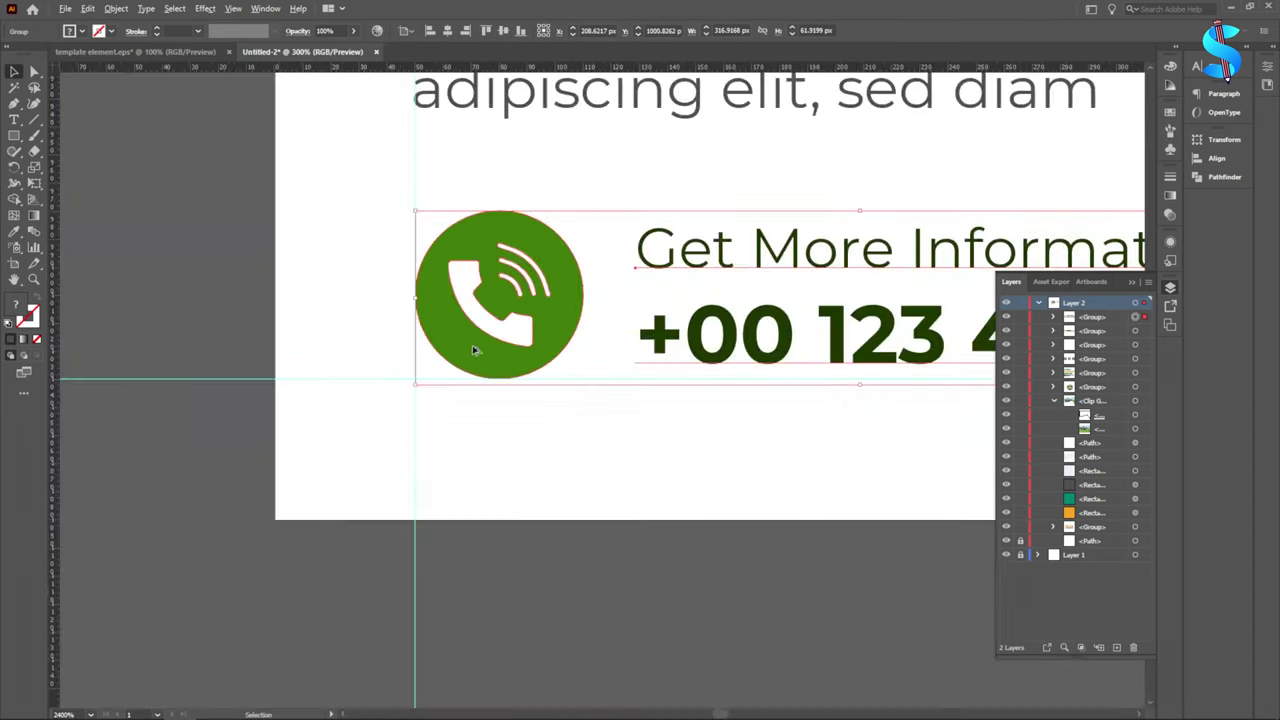
left_click(502, 433)
Step: Align the website contact block with the bottom and right margin guides
scroll(914, 326, "up", 1)
scroll(914, 326, "up", 3)
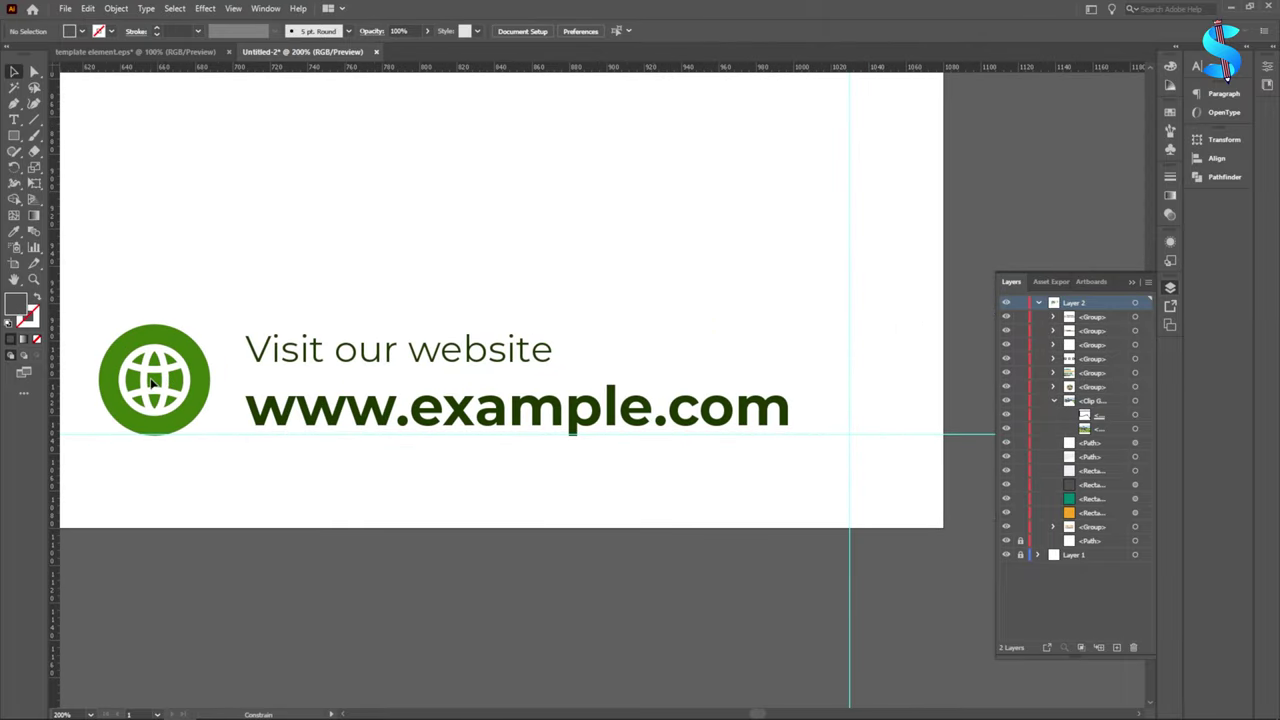
left_click(150, 383)
left_click_drag(148, 382, 201, 391)
scroll(532, 391, "down", 5)
left_click(545, 428)
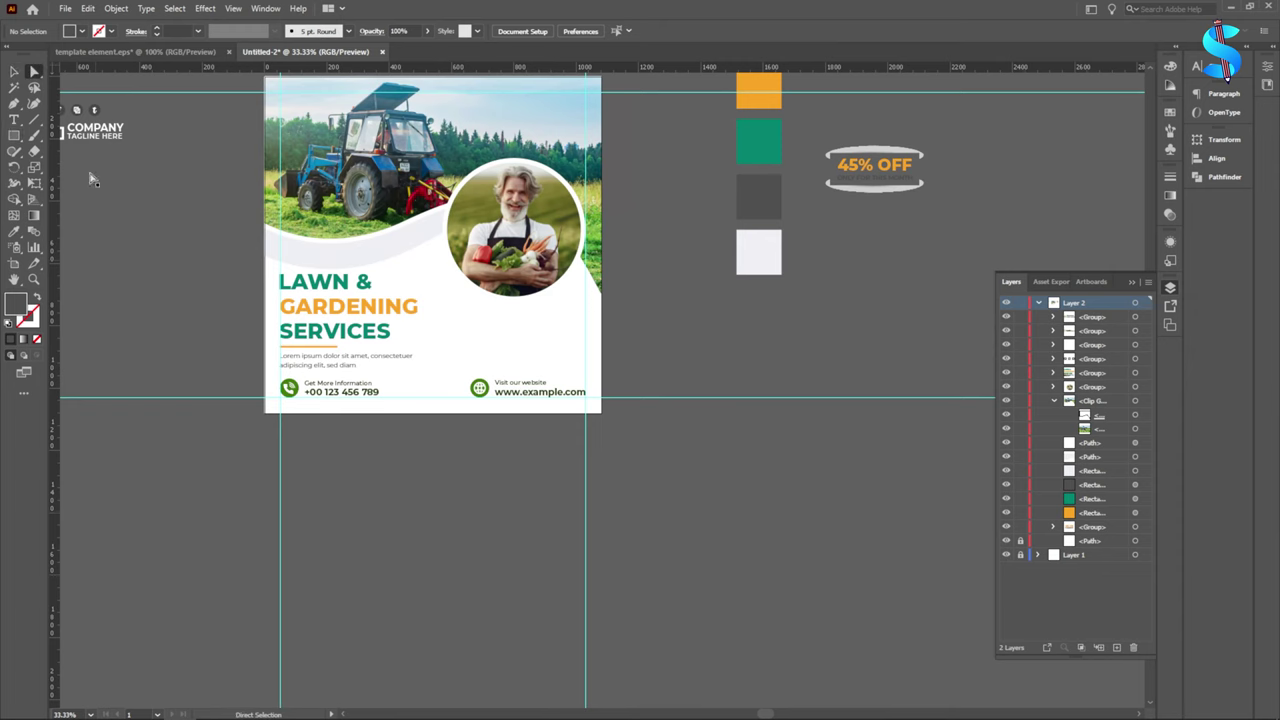
Step: Recolor the phone and website icon circles with the green used in the heading and palette swatch
scroll(335, 425, "up", 5)
left_click(116, 246)
scroll(116, 265, "down", 5)
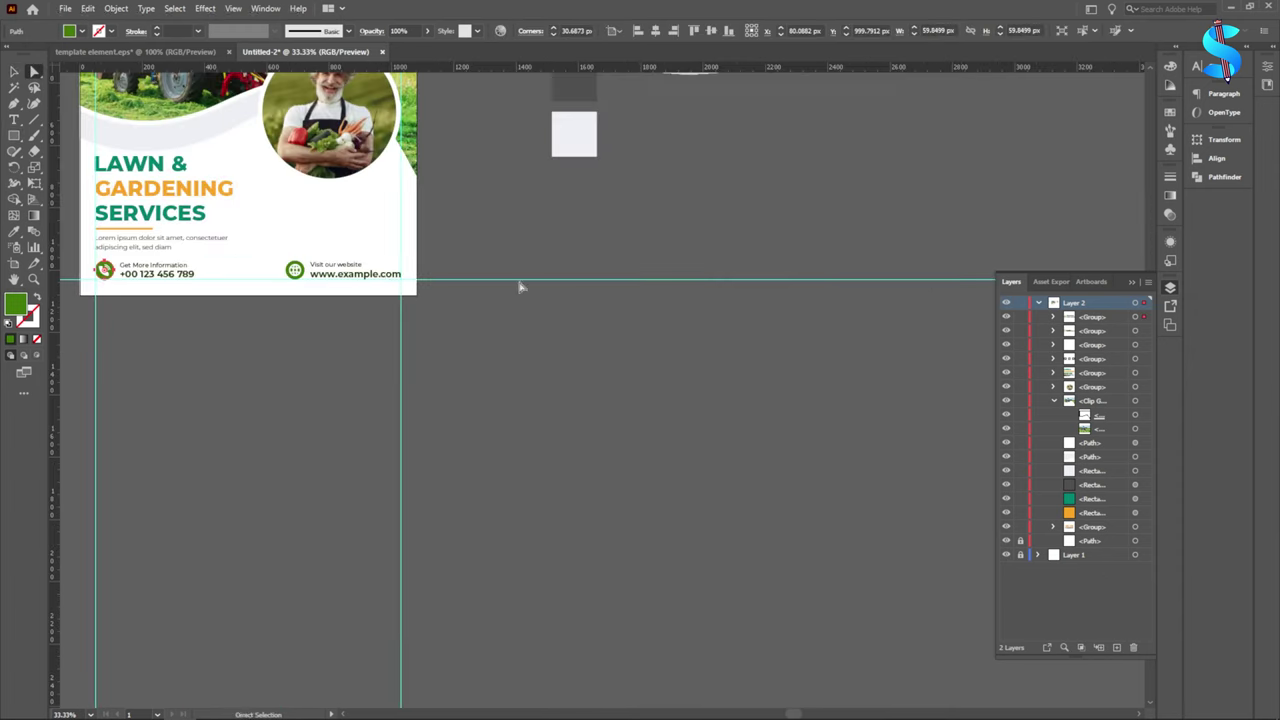
scroll(302, 270, "up", 4)
key("i")
scroll(505, 390, "down", 4)
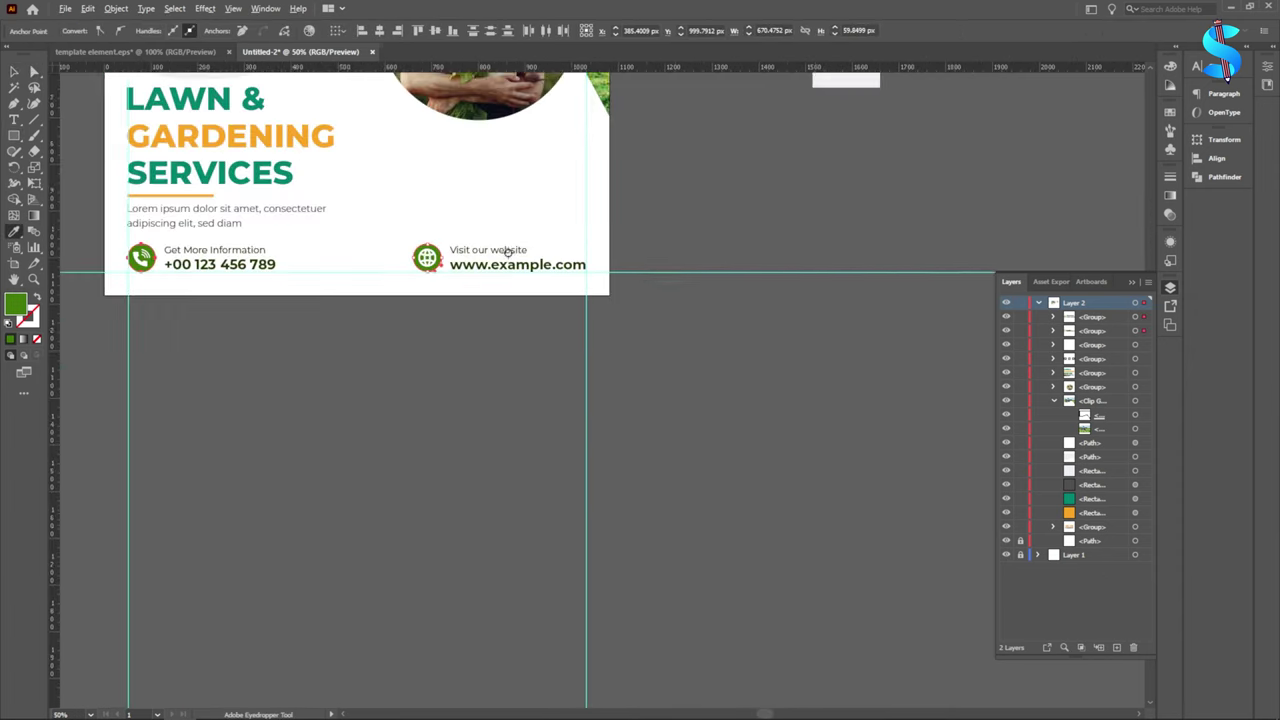
key("p")
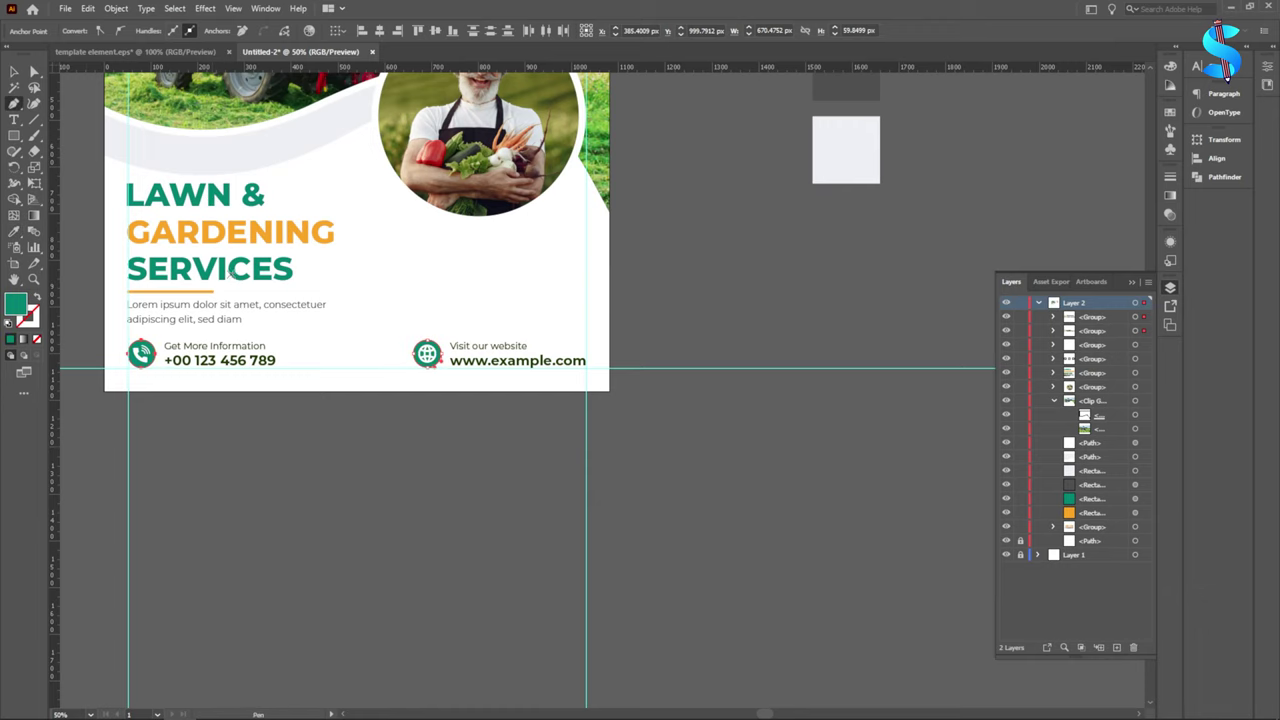
Step: Color both lines of the website contact text with the paragraph's dark gray
left_click_drag(450, 343, 586, 366)
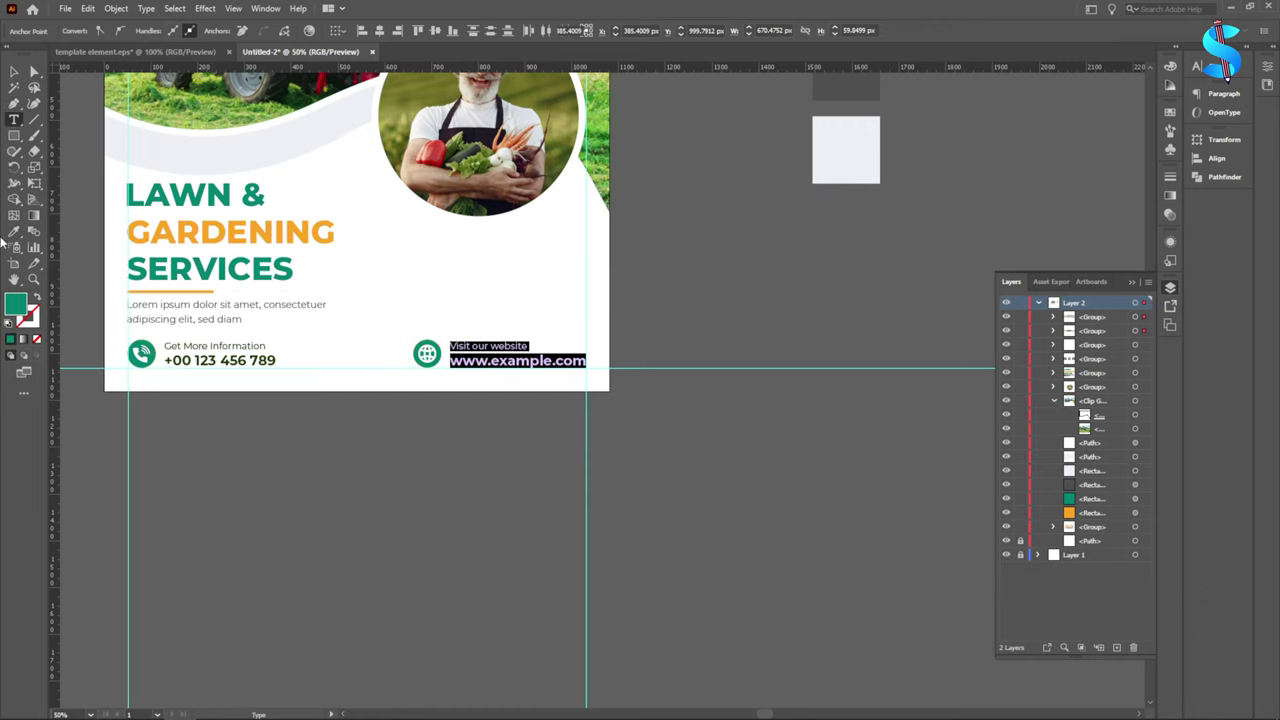
left_click(15, 232)
scroll(215, 303, "up", 6)
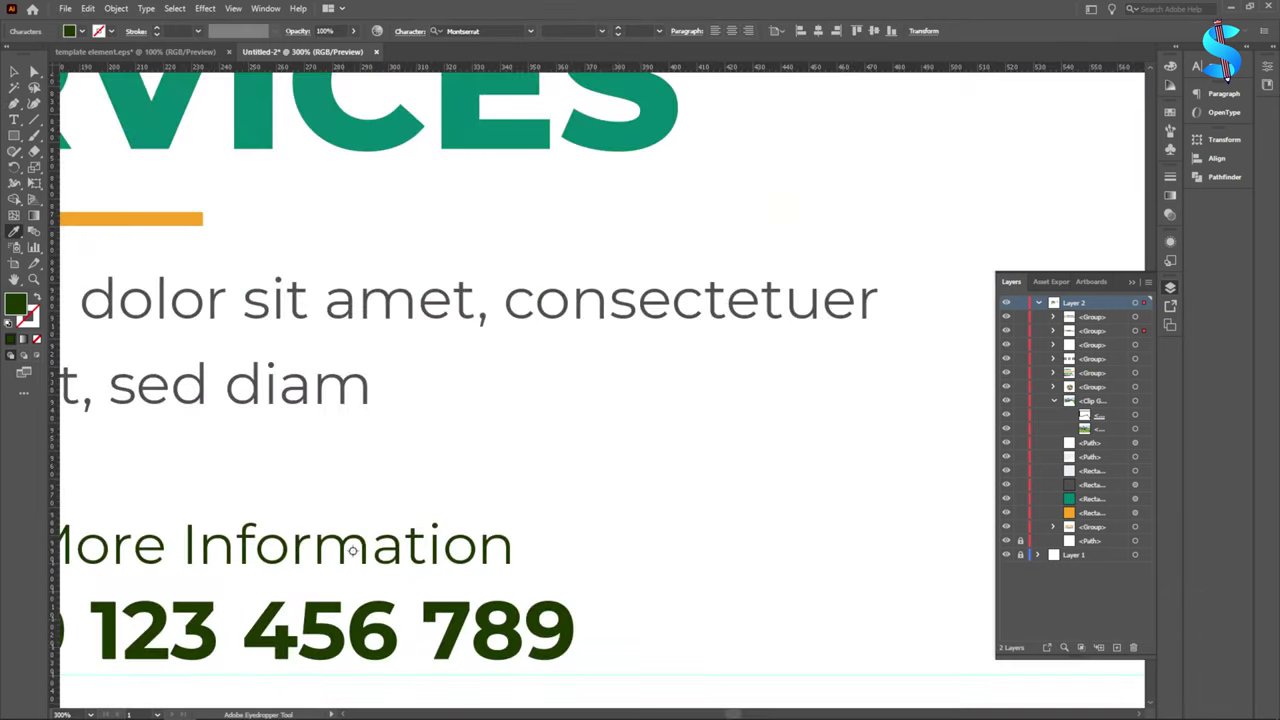
Step: Color both lines of the phone contact text with the dark gray sampled from the placeholder paragraph
left_click(13, 120)
key("ctrl+1")
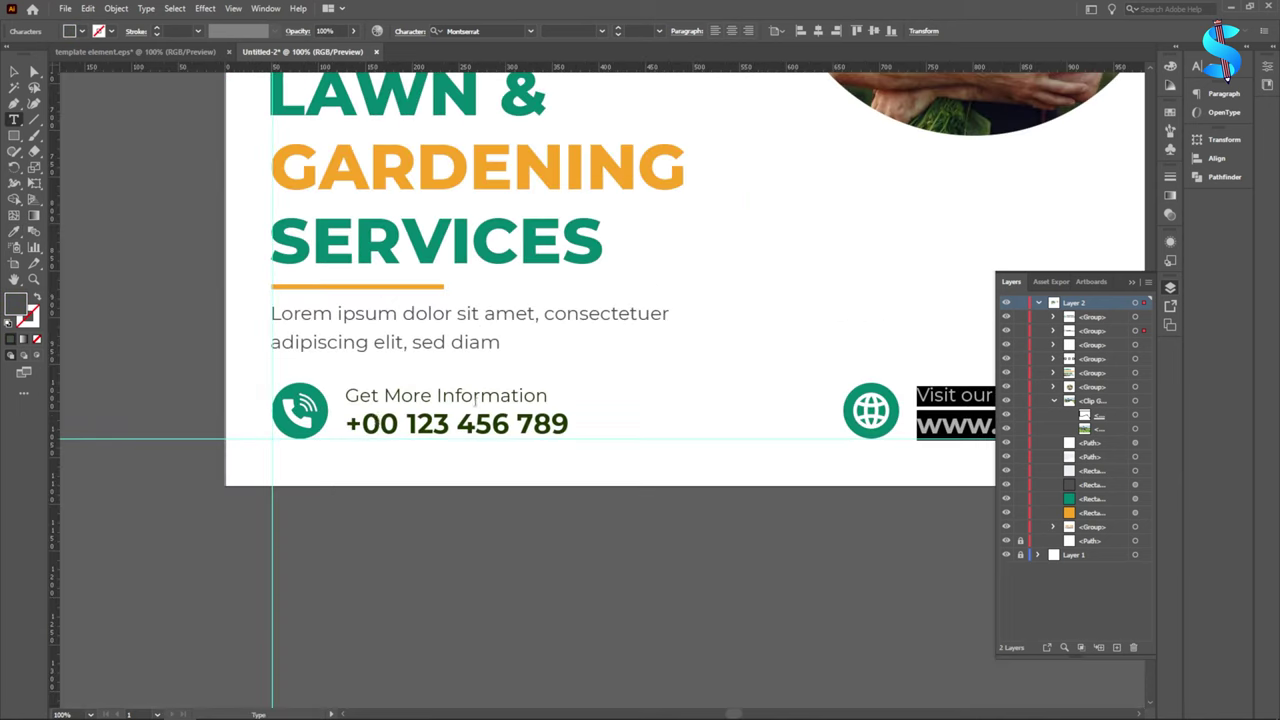
left_click_drag(346, 395, 687, 471)
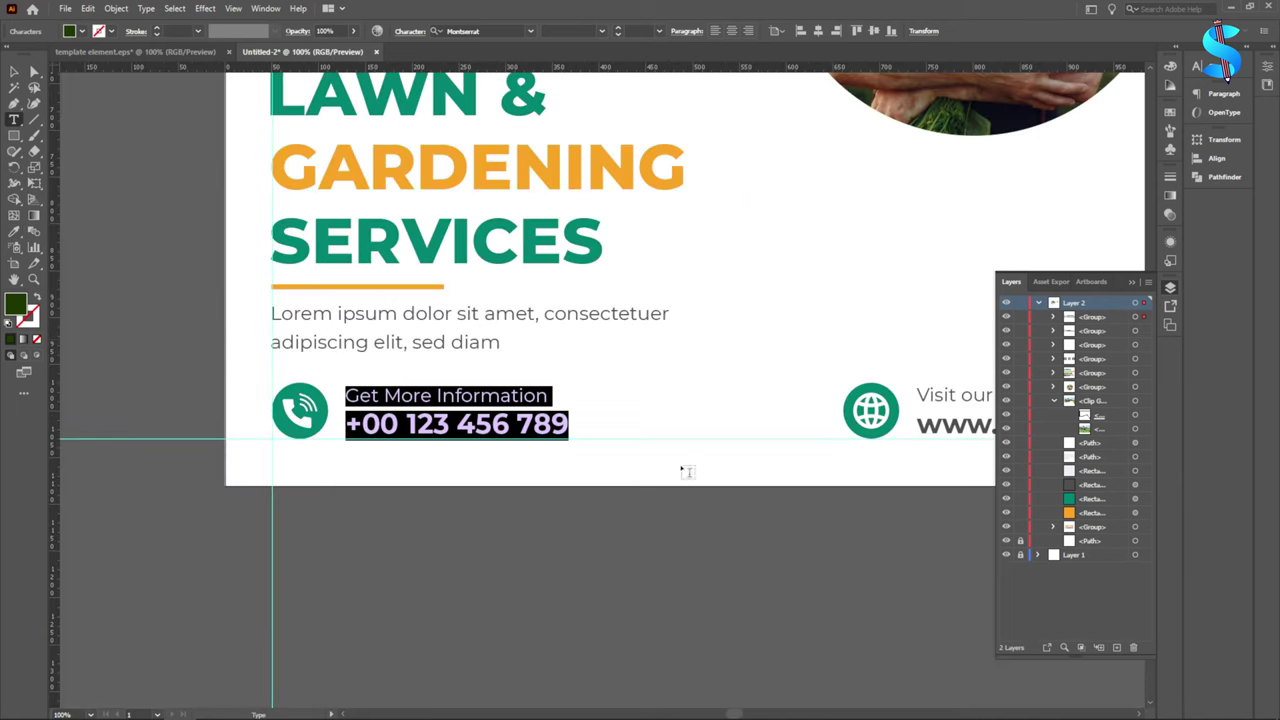
left_click(16, 237)
scroll(484, 382, "up", 3)
left_click(421, 265)
scroll(422, 302, "down", 2)
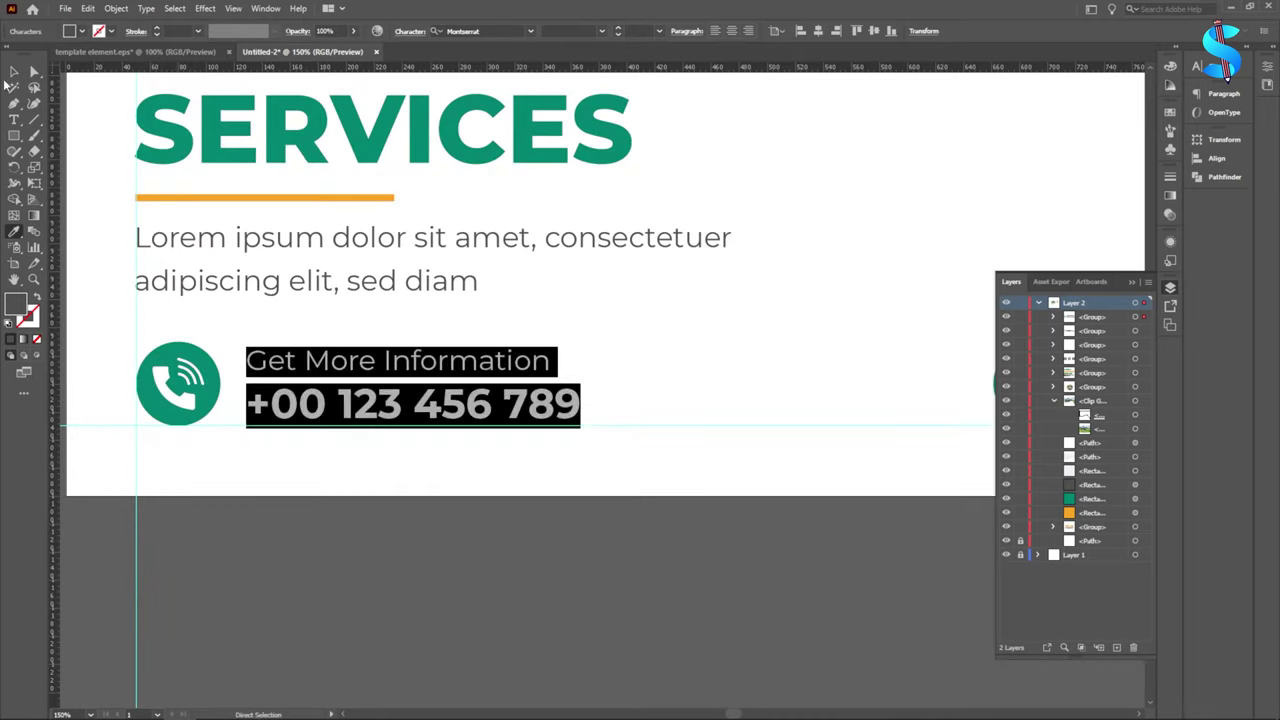
left_click(14, 72)
scroll(495, 367, "down", 4)
left_click(570, 457)
Step: Move the 45% OFF badge beneath the farmer photo, enlarge it slightly and center it in the space above the website block
left_click_drag(1044, 150, 711, 308)
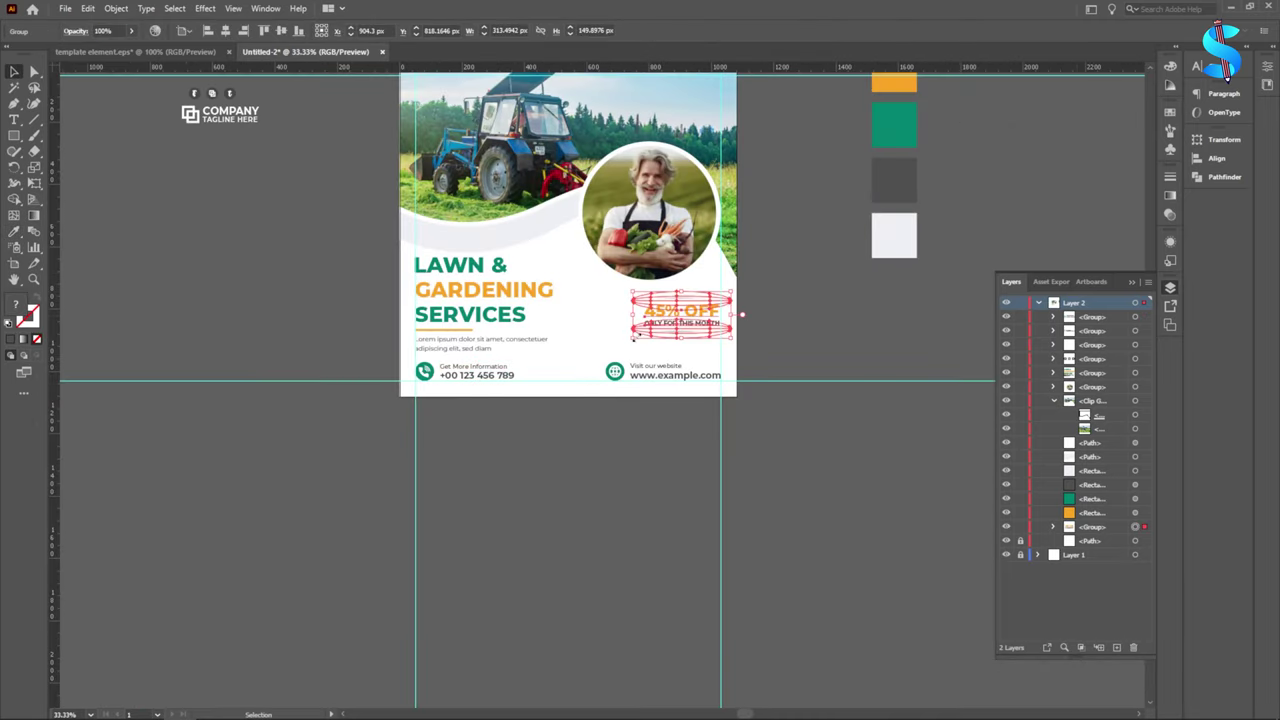
left_click_drag(632, 341, 620, 347)
left_click(840, 335)
scroll(734, 321, "up", 3)
left_click_drag(605, 302, 605, 315)
left_click(863, 314)
scroll(835, 312, "down", 5)
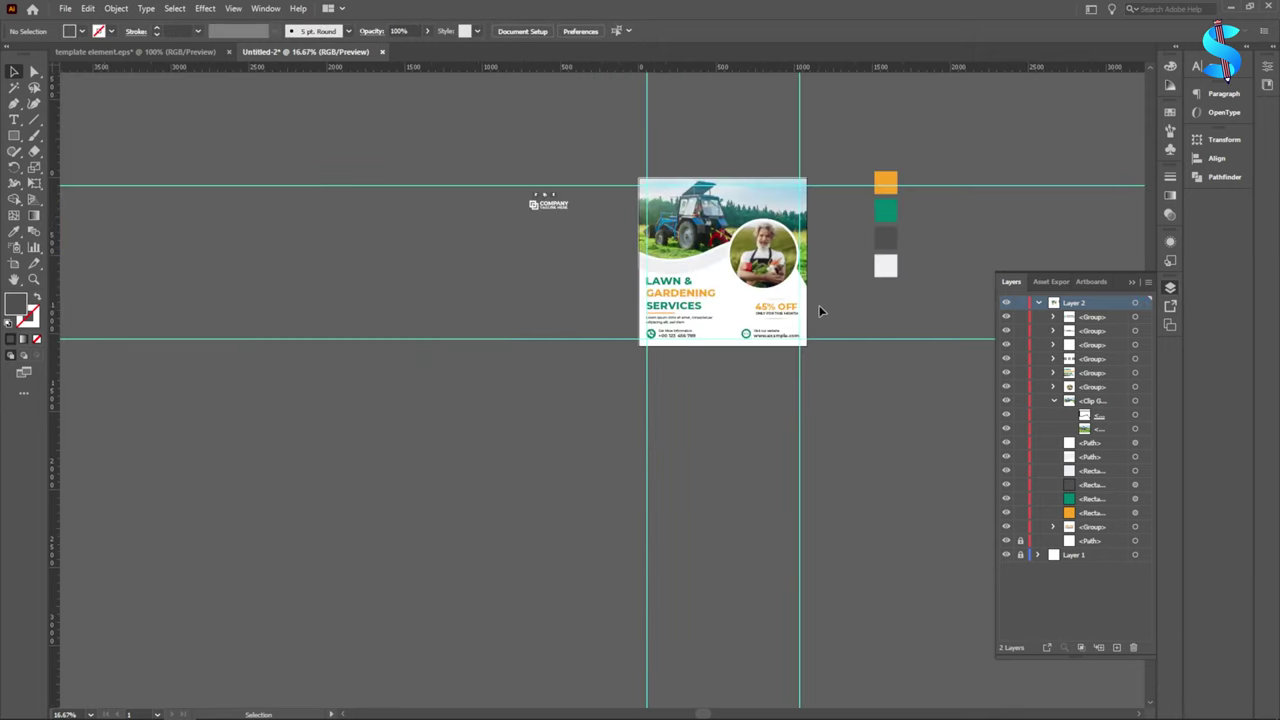
Step: Move the heading and paragraph group up away from the phone block and enlarge it slightly
scroll(690, 307, "up", 5)
left_click(609, 296)
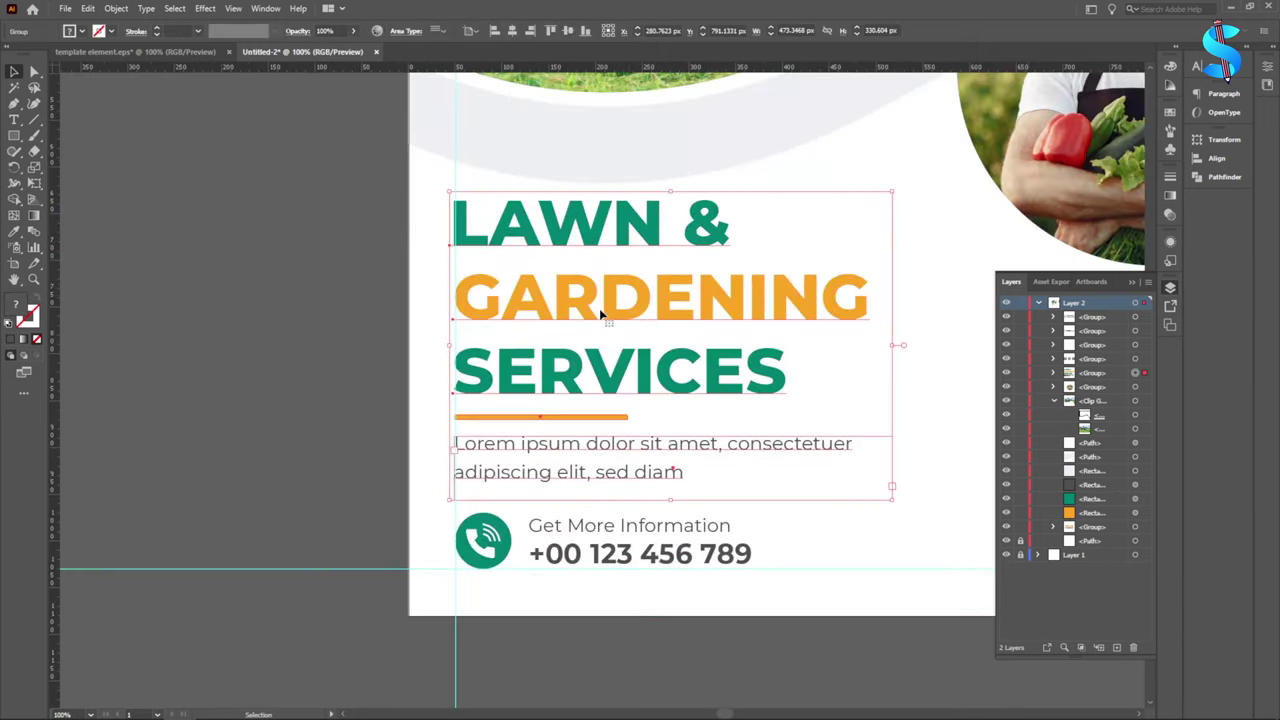
left_click_drag(599, 286, 599, 273)
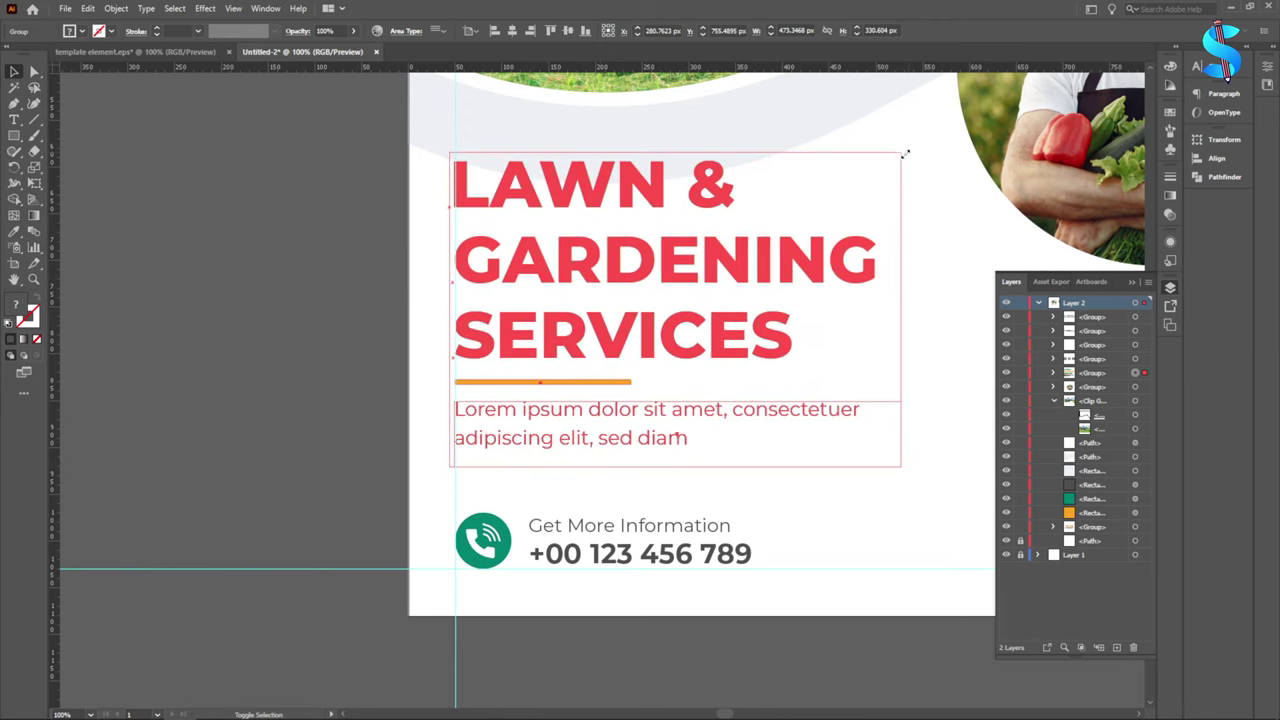
left_click(288, 286)
scroll(288, 286, "down", 3)
scroll(645, 430, "down", 2)
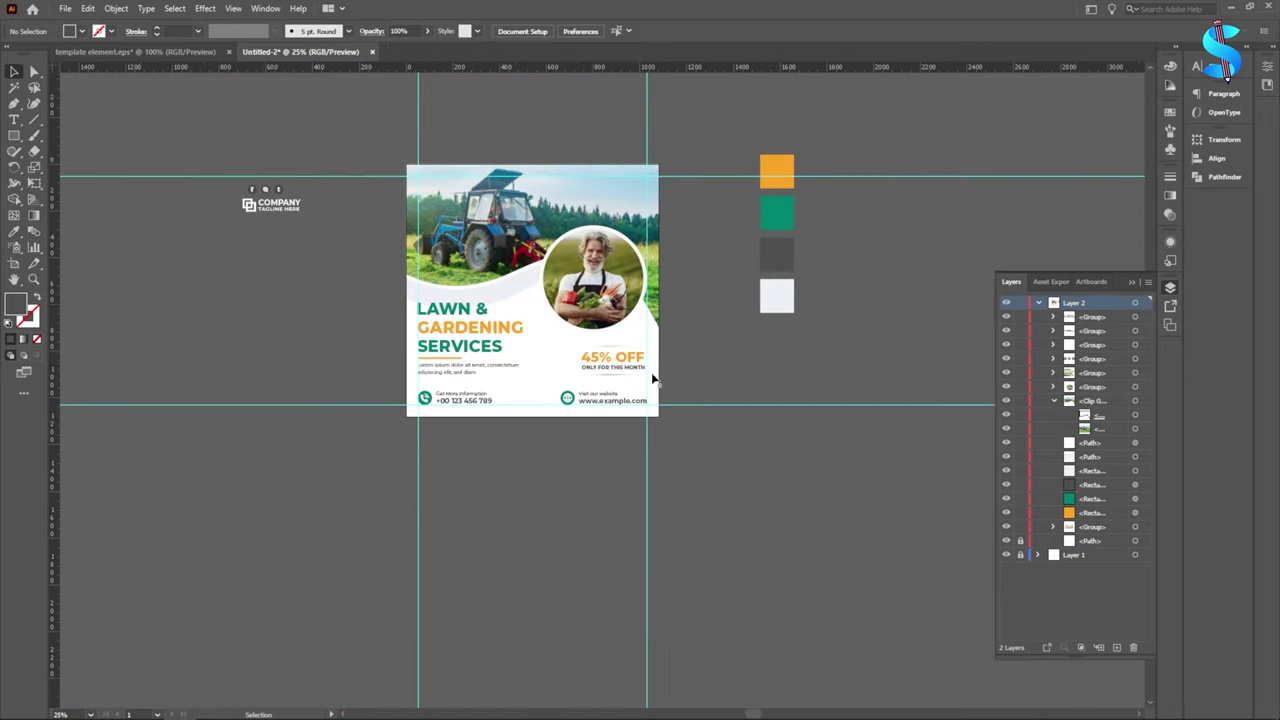
Step: Move the company logo to the artboard's upper left and color it with the green palette swatch
scroll(261, 275, "up", 3)
left_click_drag(263, 290, 410, 280)
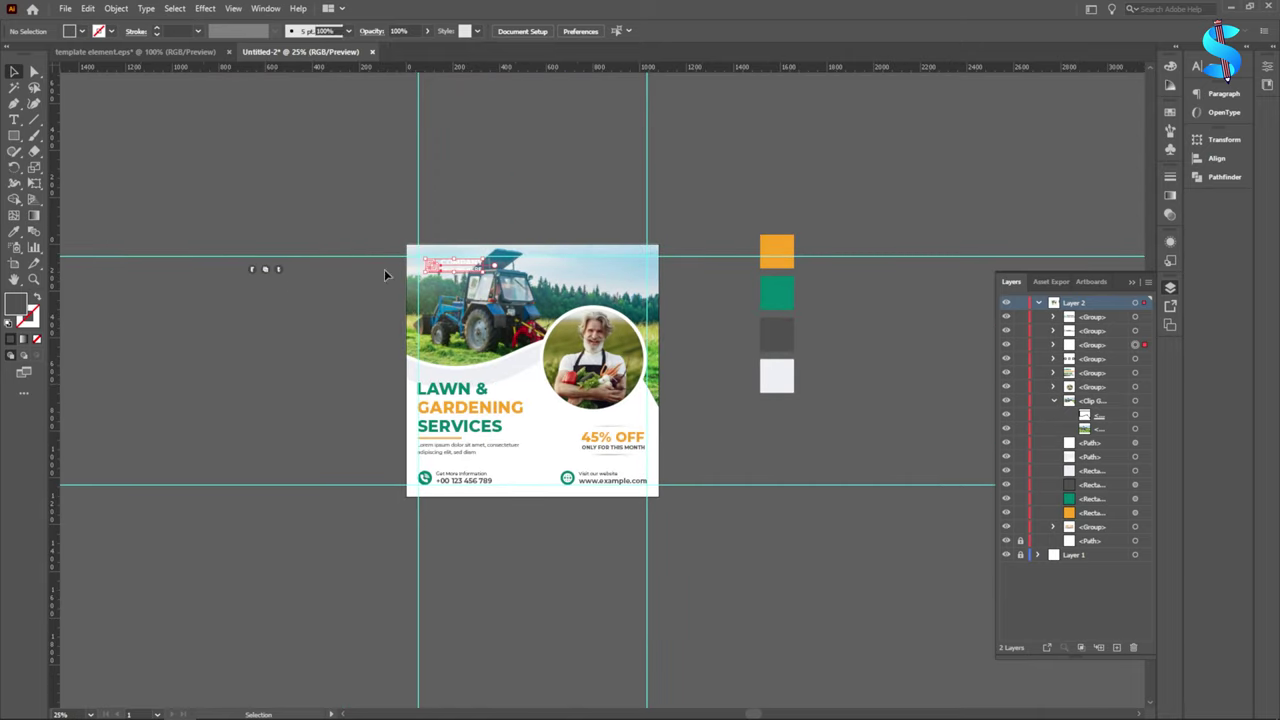
left_click(14, 232)
left_click(797, 301)
key("v")
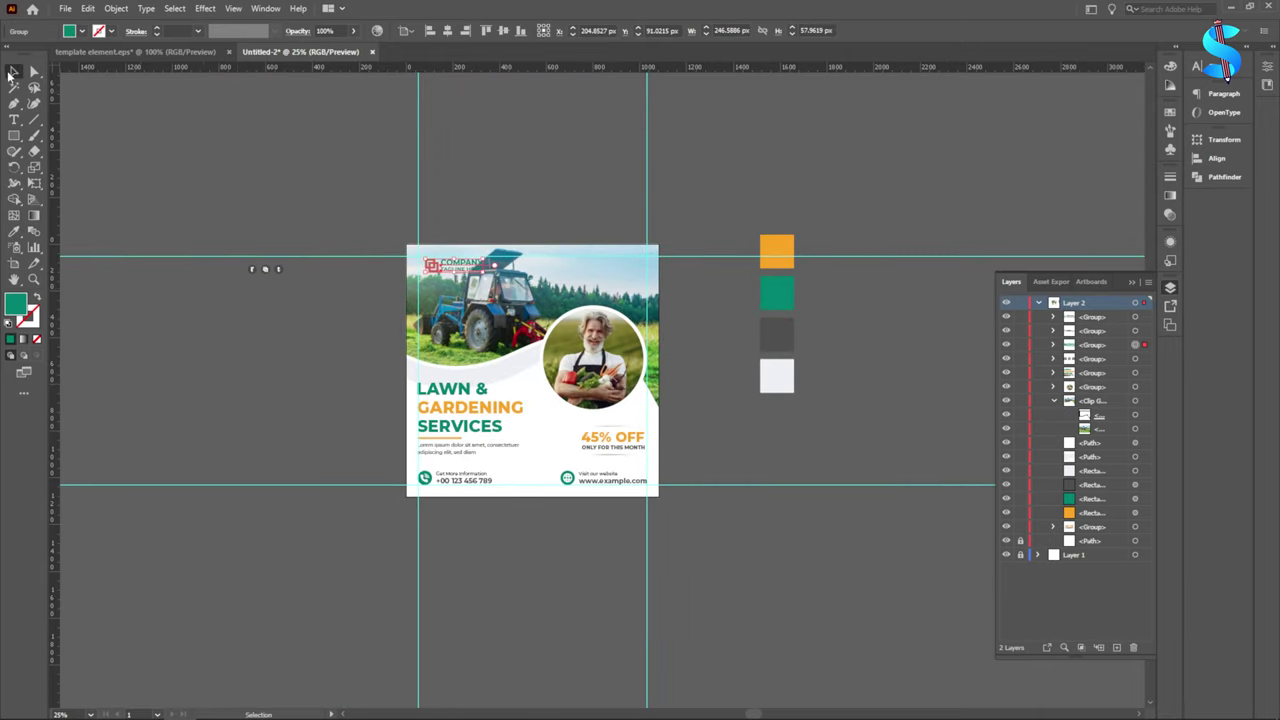
Step: Align the company logo with the upper-left corner of the margin guides and scale it down to about 173 px wide
key("ctrl+plus")
key("ctrl+plus")
key("ctrl+plus")
key("ctrl+plus")
key("ctrl+plus")
key("ctrl+plus")
key("ctrl+plus")
left_click_drag(332, 356, 240, 316)
key("ctrl+minus")
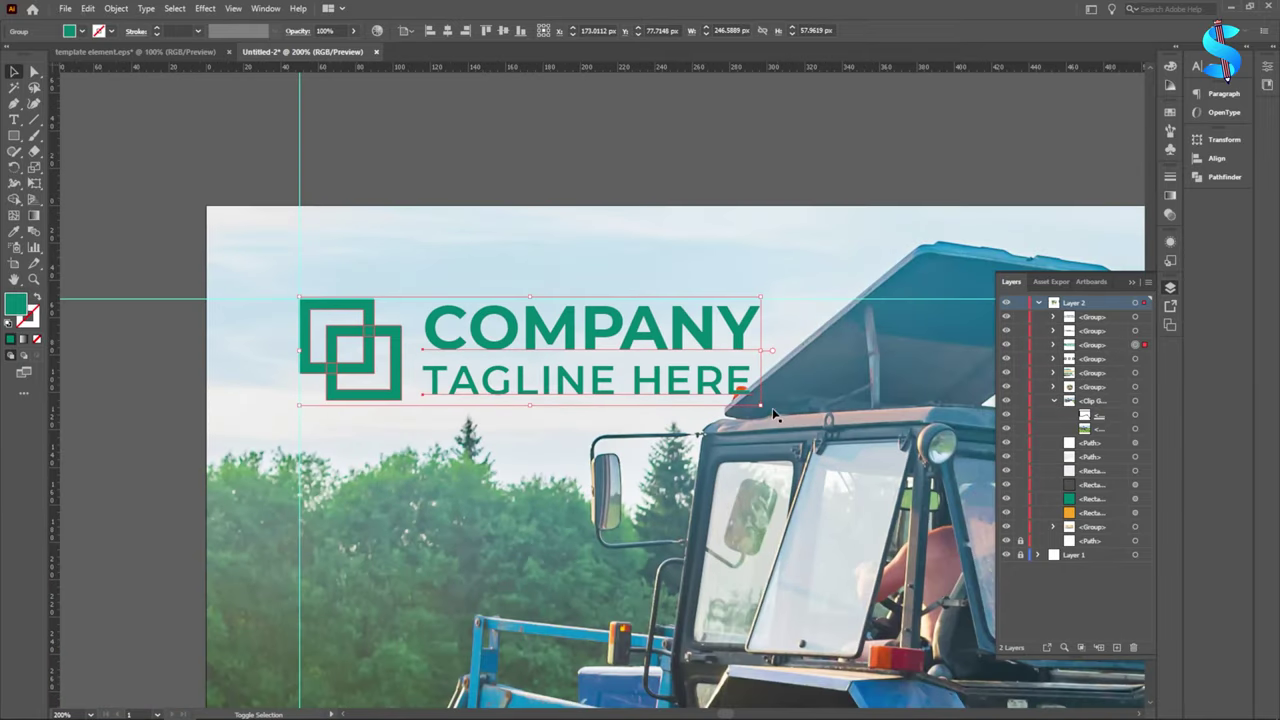
key("ctrl+minus")
key("ctrl+minus")
key("ctrl+minus")
key("ctrl+minus")
key("ctrl+minus")
key("ctrl+minus")
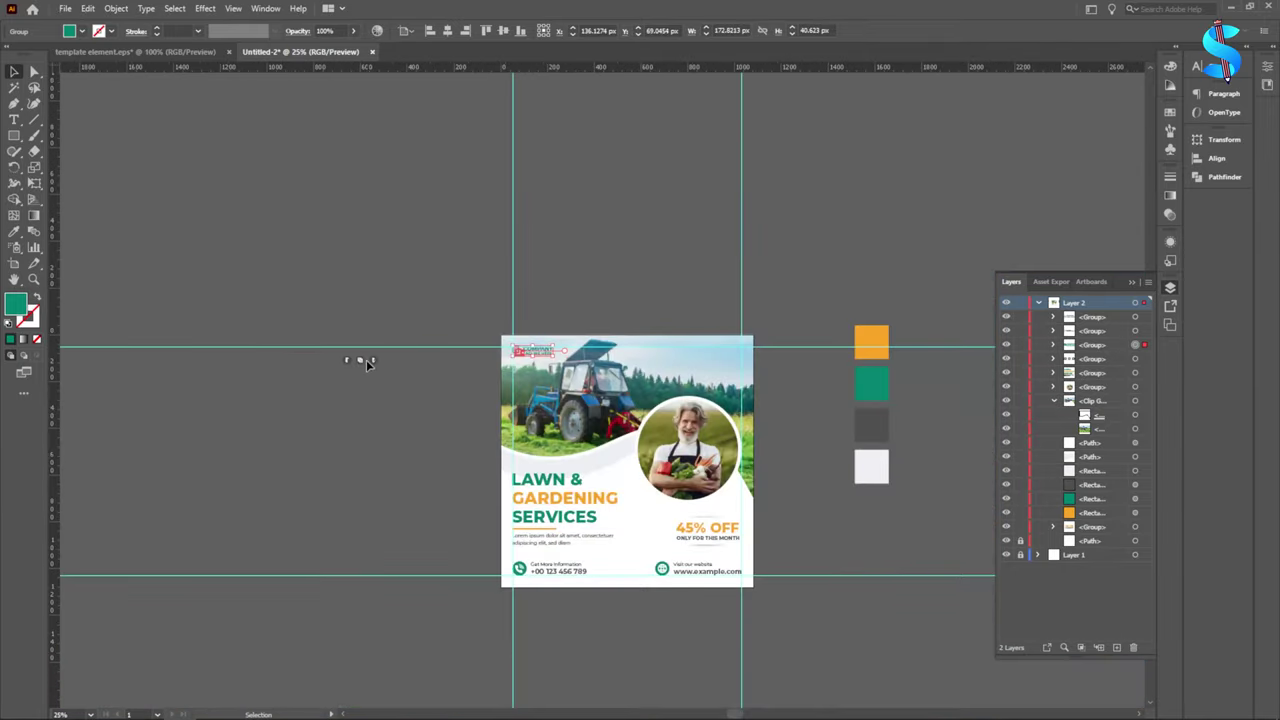
Step: Place the three social icons in the artboard's upper-right corner, aligned with the top and right margin guides
left_click(732, 362)
key("ctrl+plus")
key("ctrl+plus")
key("ctrl+plus")
key("ctrl+plus")
key("ctrl+plus")
key("ctrl+plus")
key("ctrl+plus")
key("ctrl+plus")
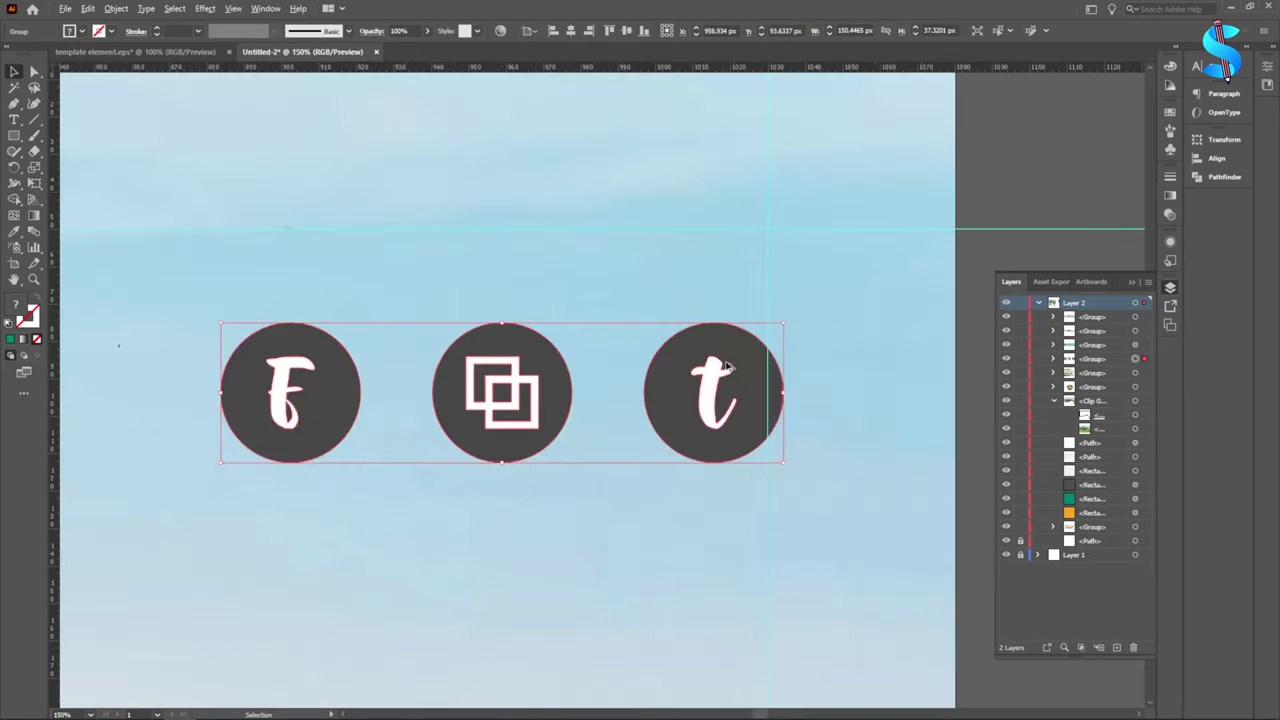
left_click_drag(712, 386, 696, 292)
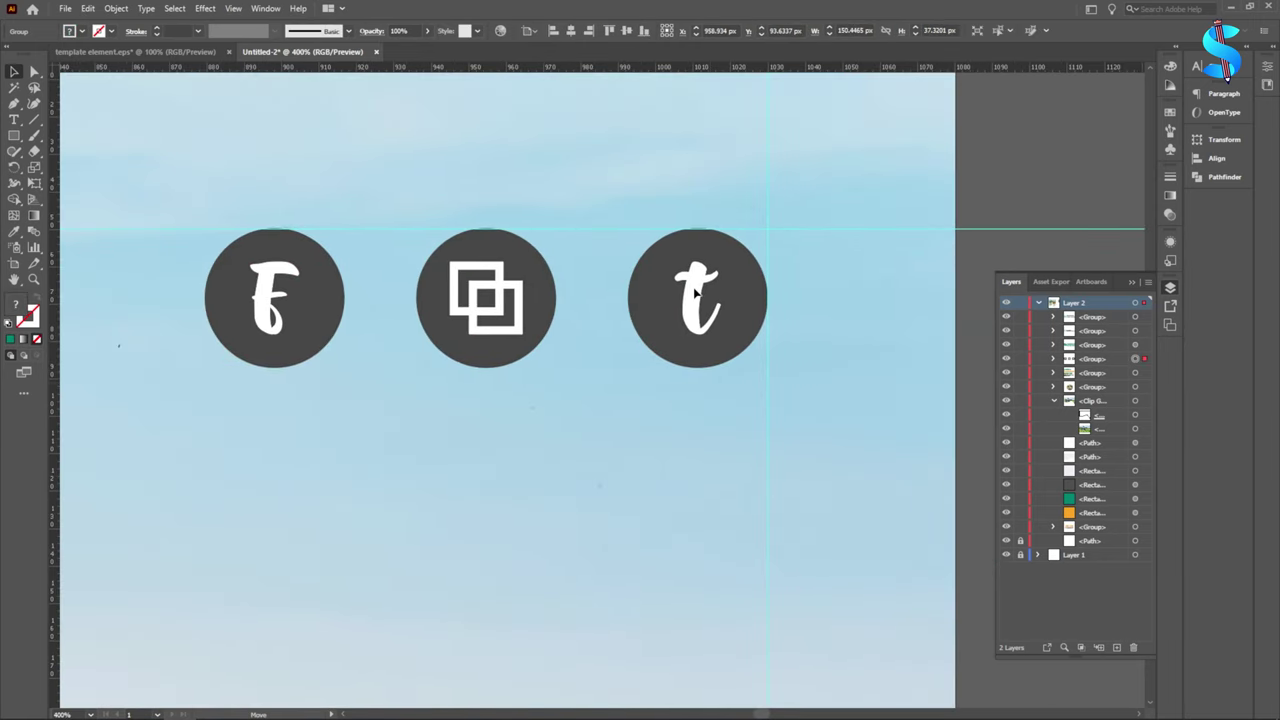
left_click(1014, 194)
Step: Color the circular backgrounds of all three social icons with the green palette swatch
left_click(326, 335)
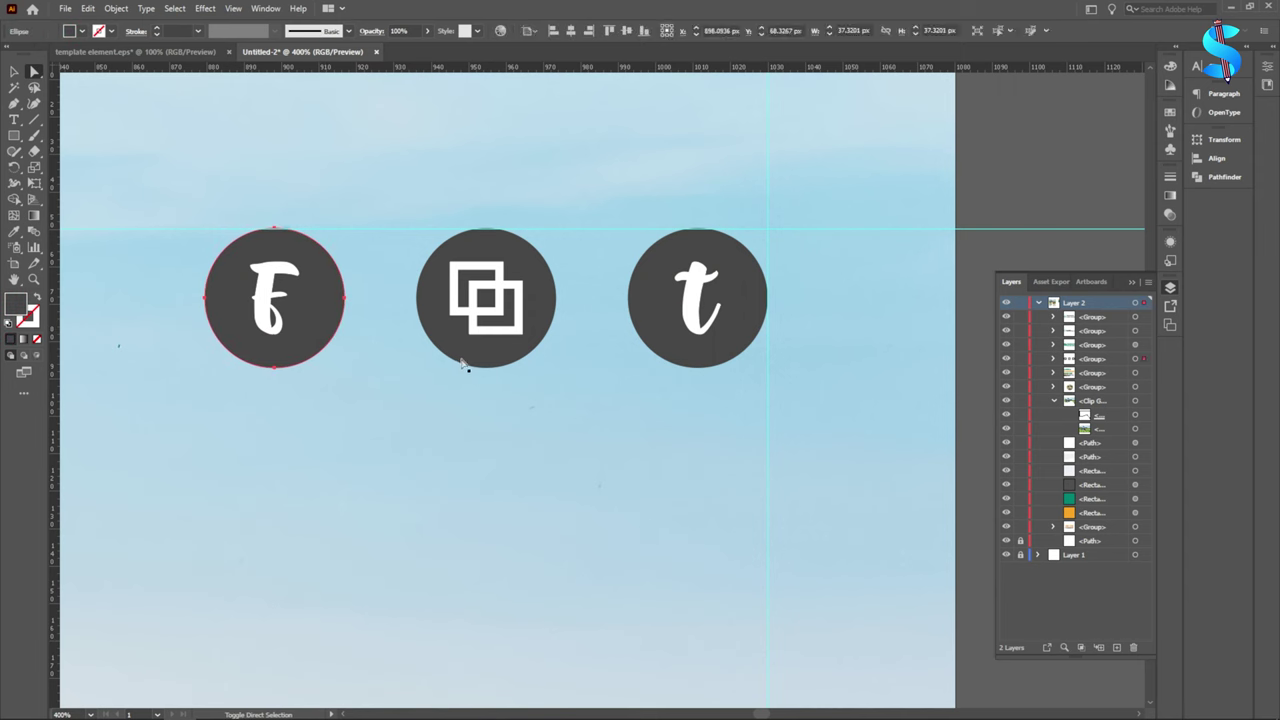
left_click(463, 360, "shift")
scroll(432, 259, "down", 4)
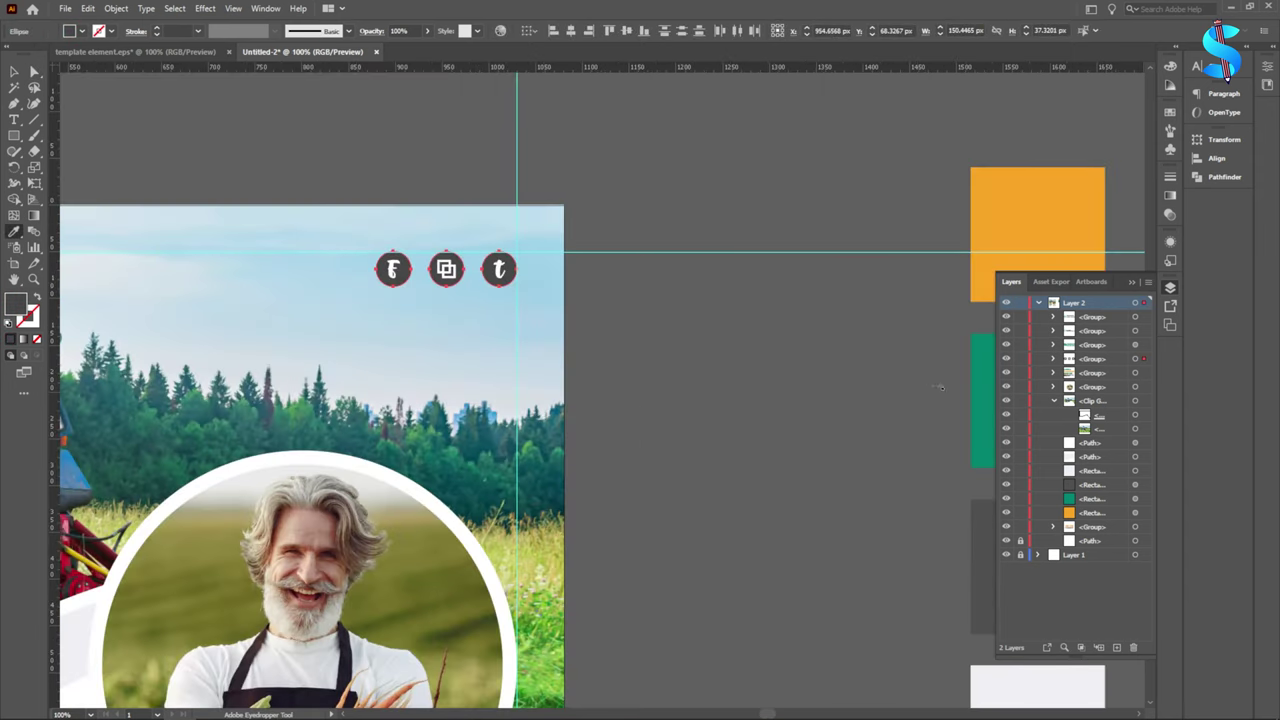
left_click(984, 374)
key("v")
left_click(634, 254)
scroll(780, 260, "down", 4)
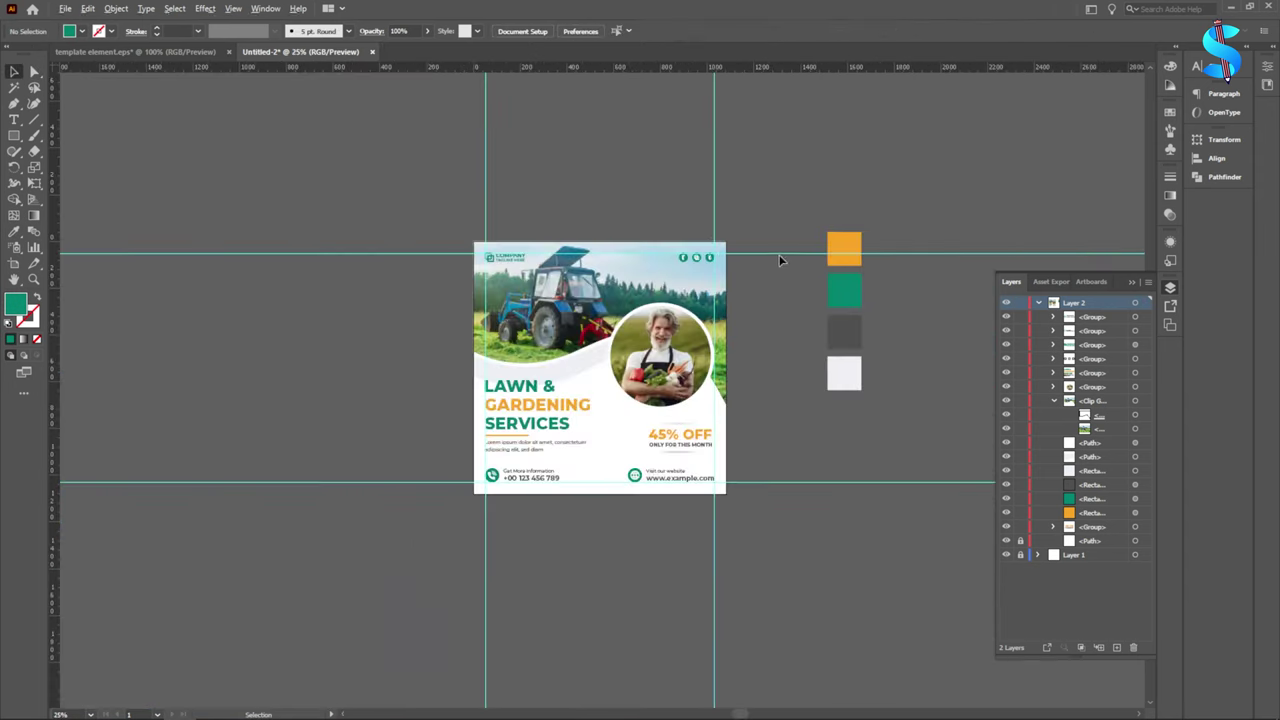
Step: Copy the chevron, dot, triangle, circle, zigzag and plus shapes from the template element file into the post document, colored dark gray at 50% opacity
left_click(130, 53)
scroll(760, 370, "down", 4)
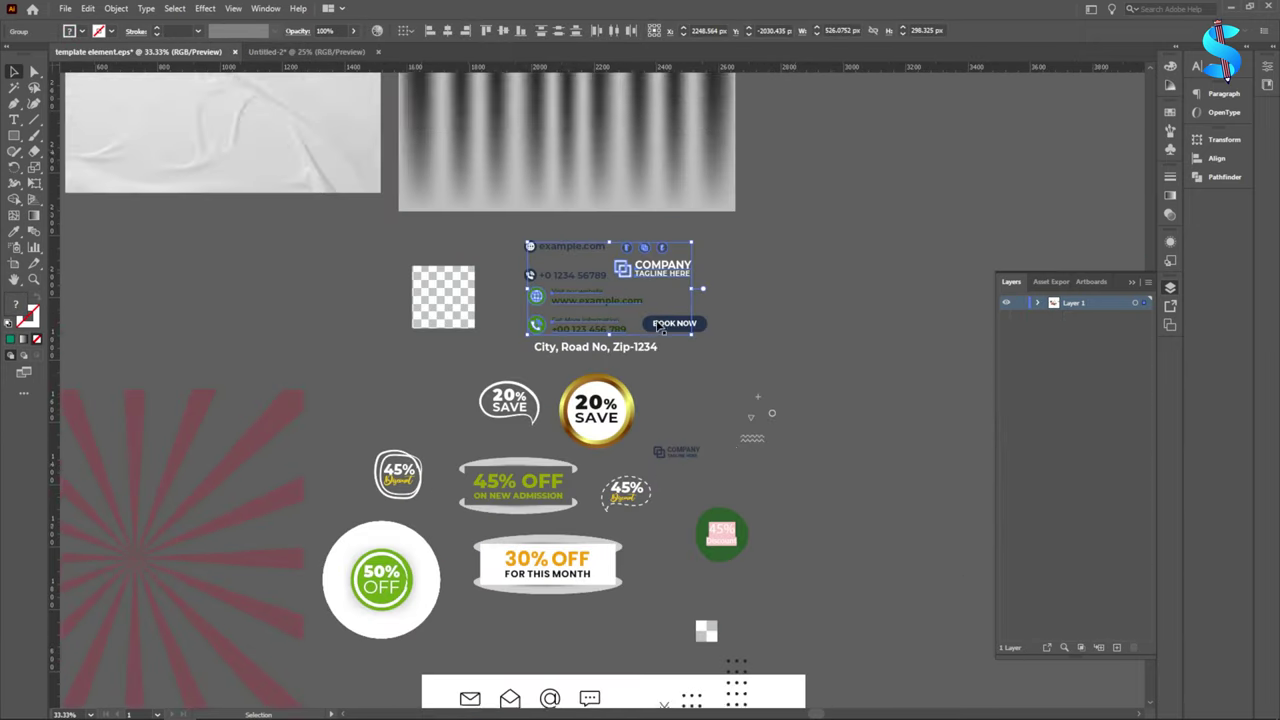
scroll(745, 420, "down", 2)
scroll(700, 600, "up", 4)
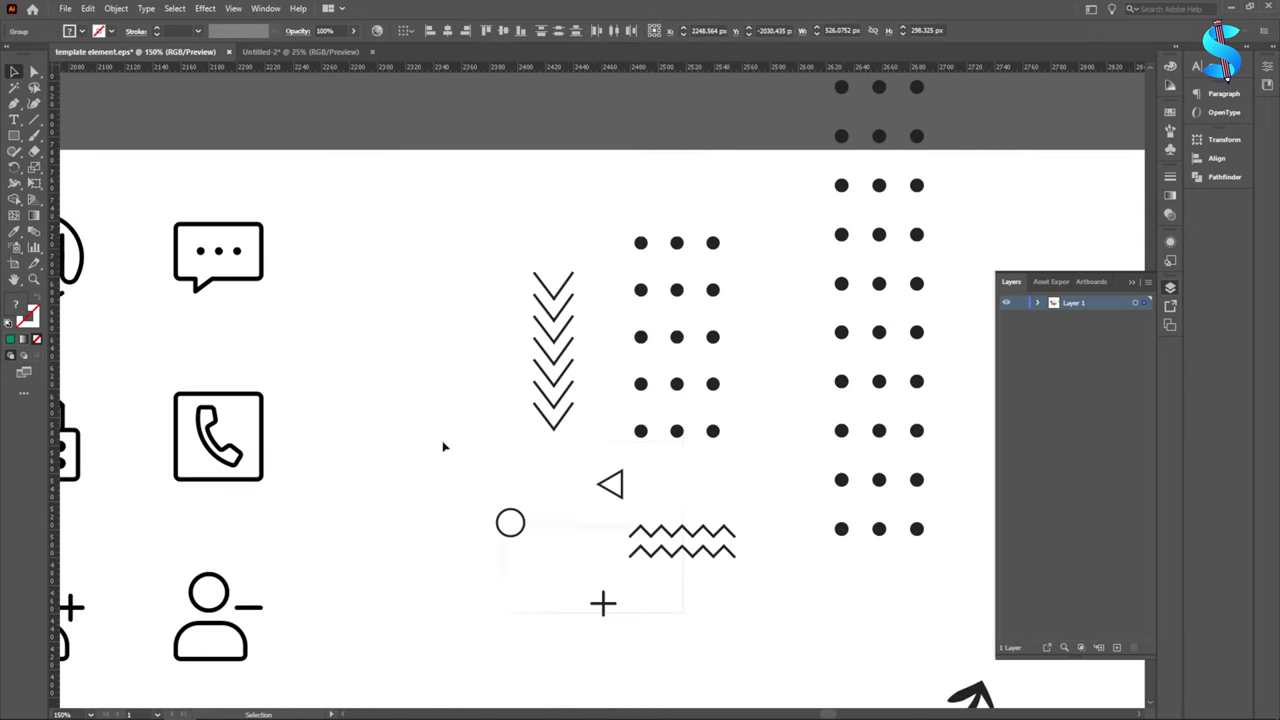
left_click(623, 476)
left_click_drag(622, 474, 407, 345)
left_click(13, 233)
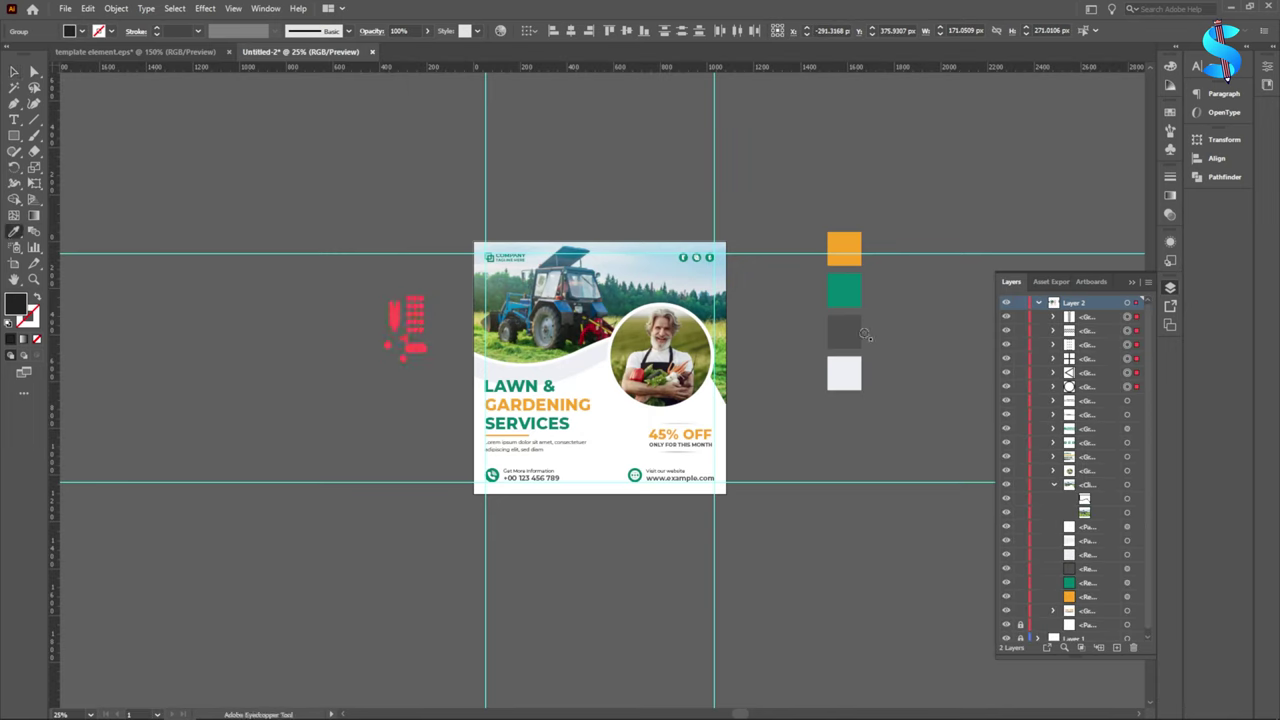
left_click(838, 333)
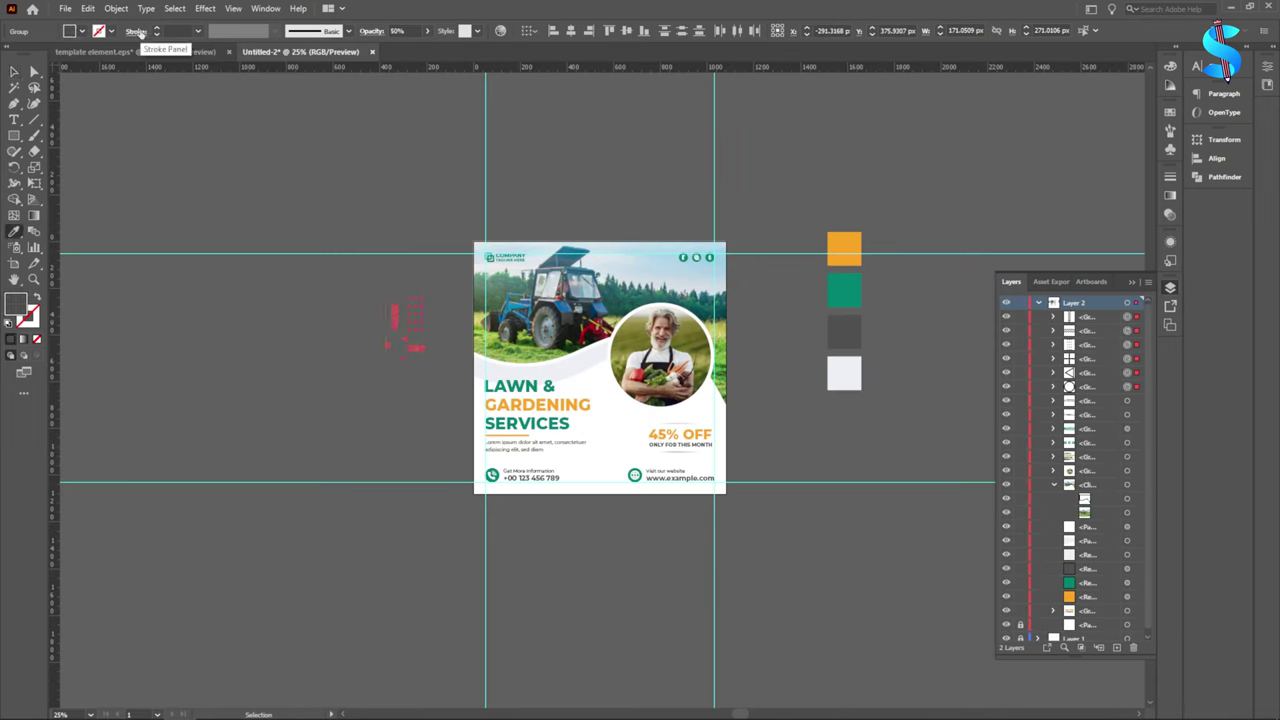
Step: Place the zigzag shape between the paragraph and the 45% OFF badge, and the plus shape between the phone and website blocks
left_click(14, 72)
left_click(177, 253)
scroll(528, 471, "up", 2)
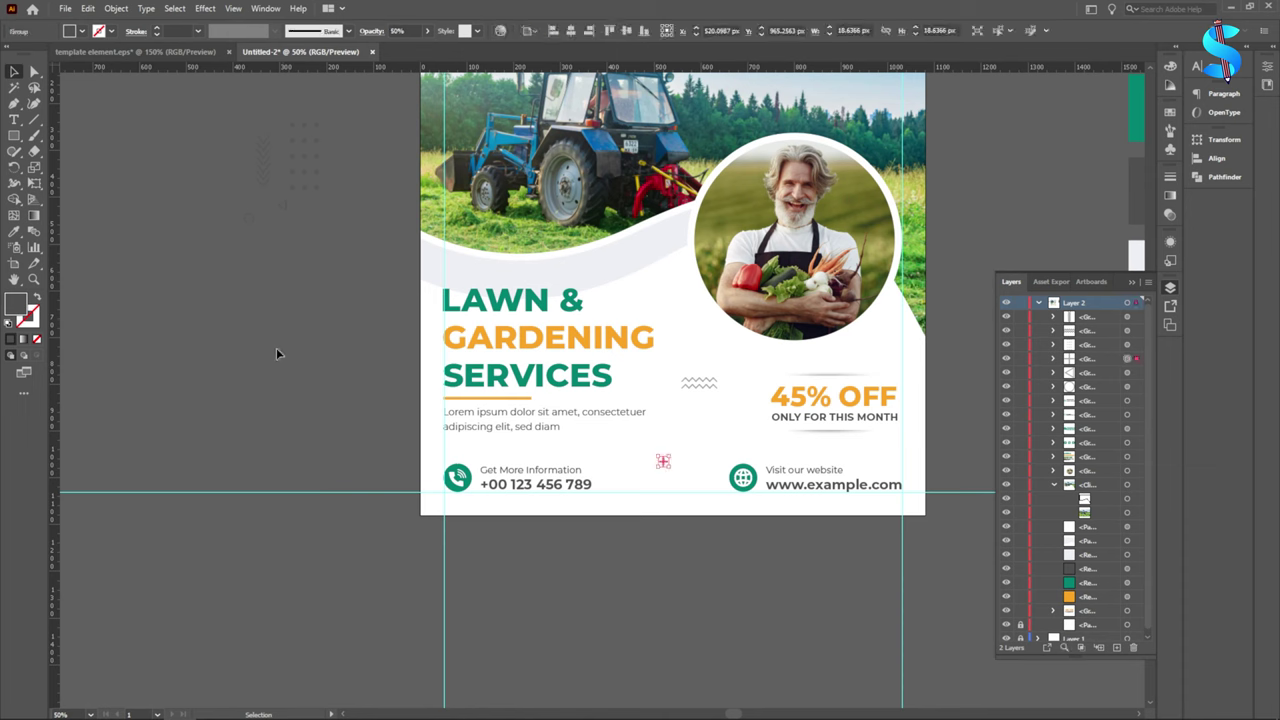
Step: Group all the post's design elements on the artboard, leaving out the palette swatches and unused decorative shapes
scroll(679, 372, "down", 2)
scroll(847, 542, "up", 1)
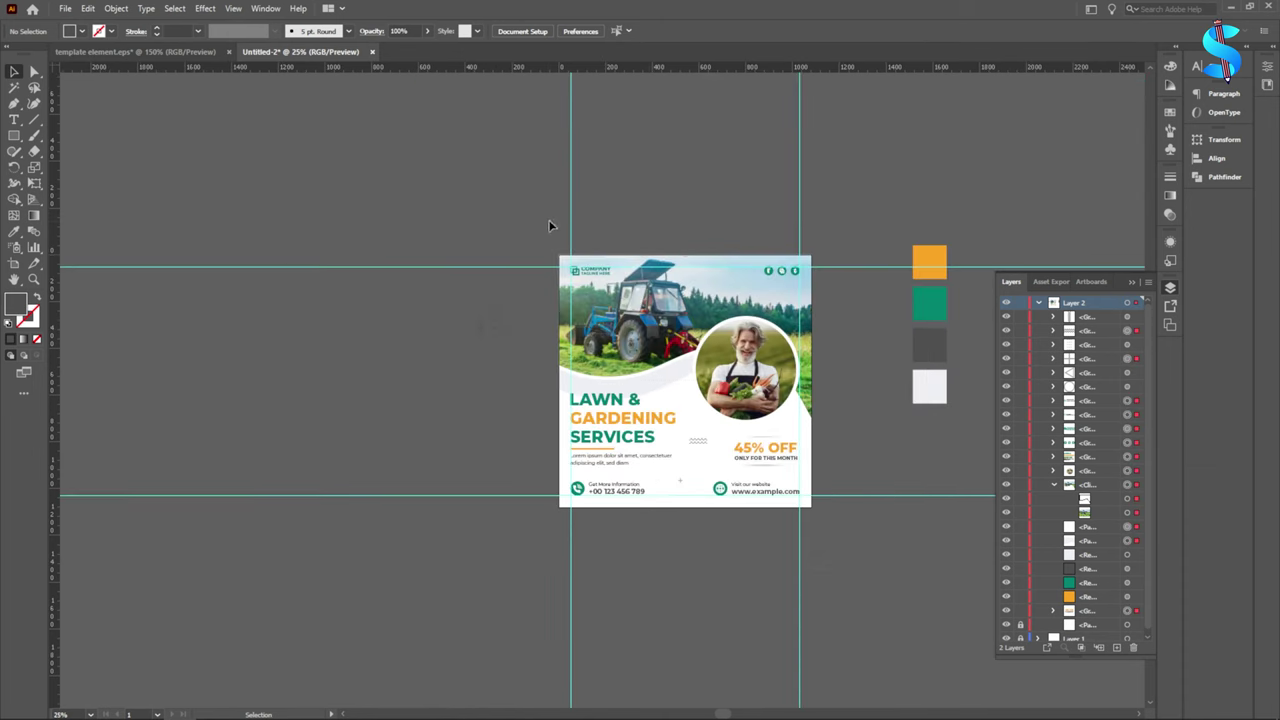
key("ctrl+g")
left_click(372, 273)
scroll(926, 350, "up", 2)
scroll(774, 341, "down", 1)
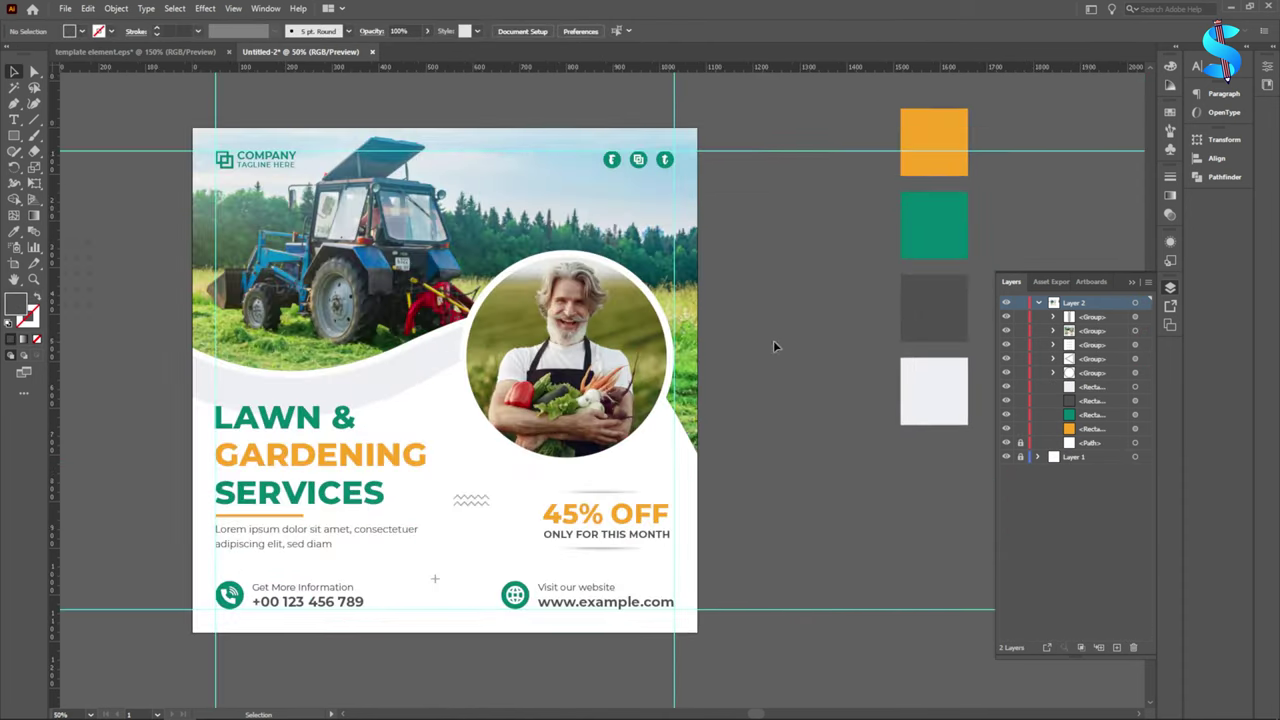